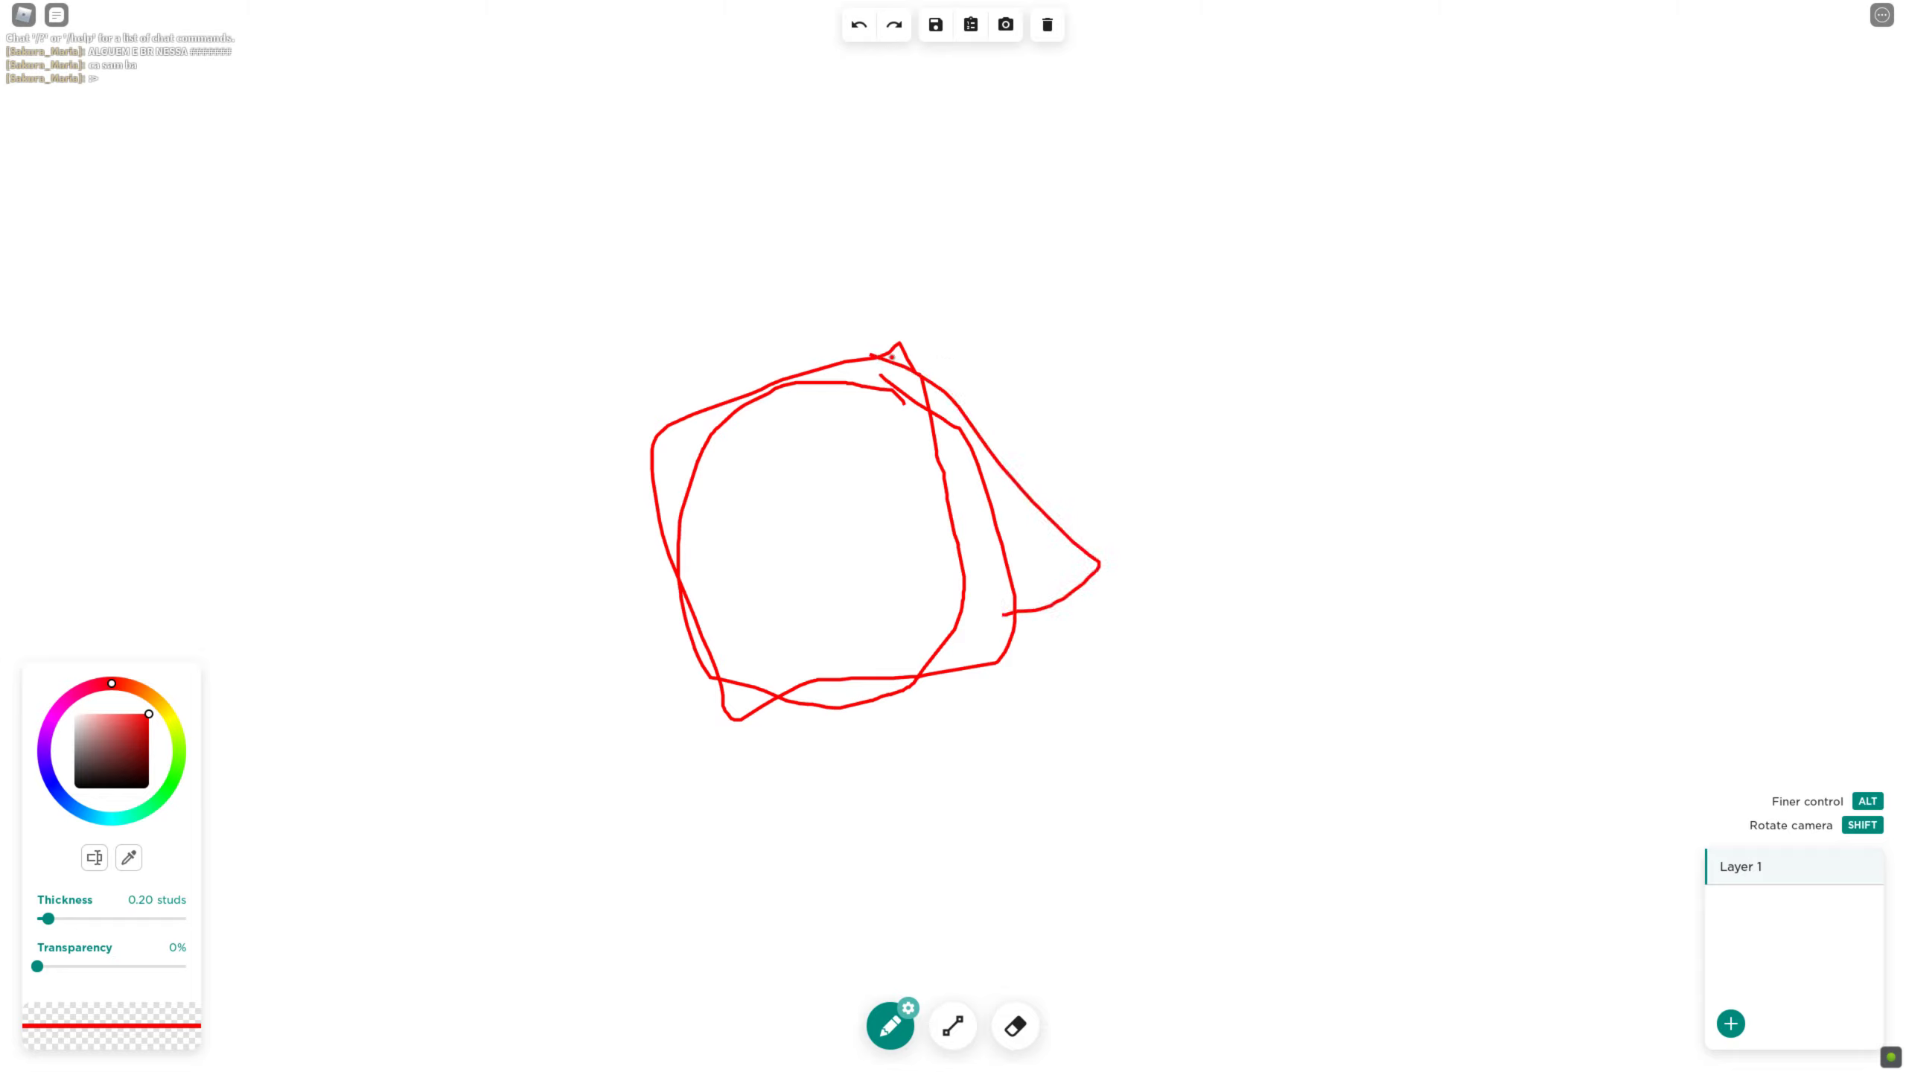
Add a second ear edge beside the head circle's pointed side and draw a rounded muzzle on the opposite side, undoing the stray stroke
mouse_move(892, 358)
left_mouse_down()
mouse_move(1079, 488)
mouse_move(1094, 510)
mouse_move(1064, 534)
left_mouse_up()
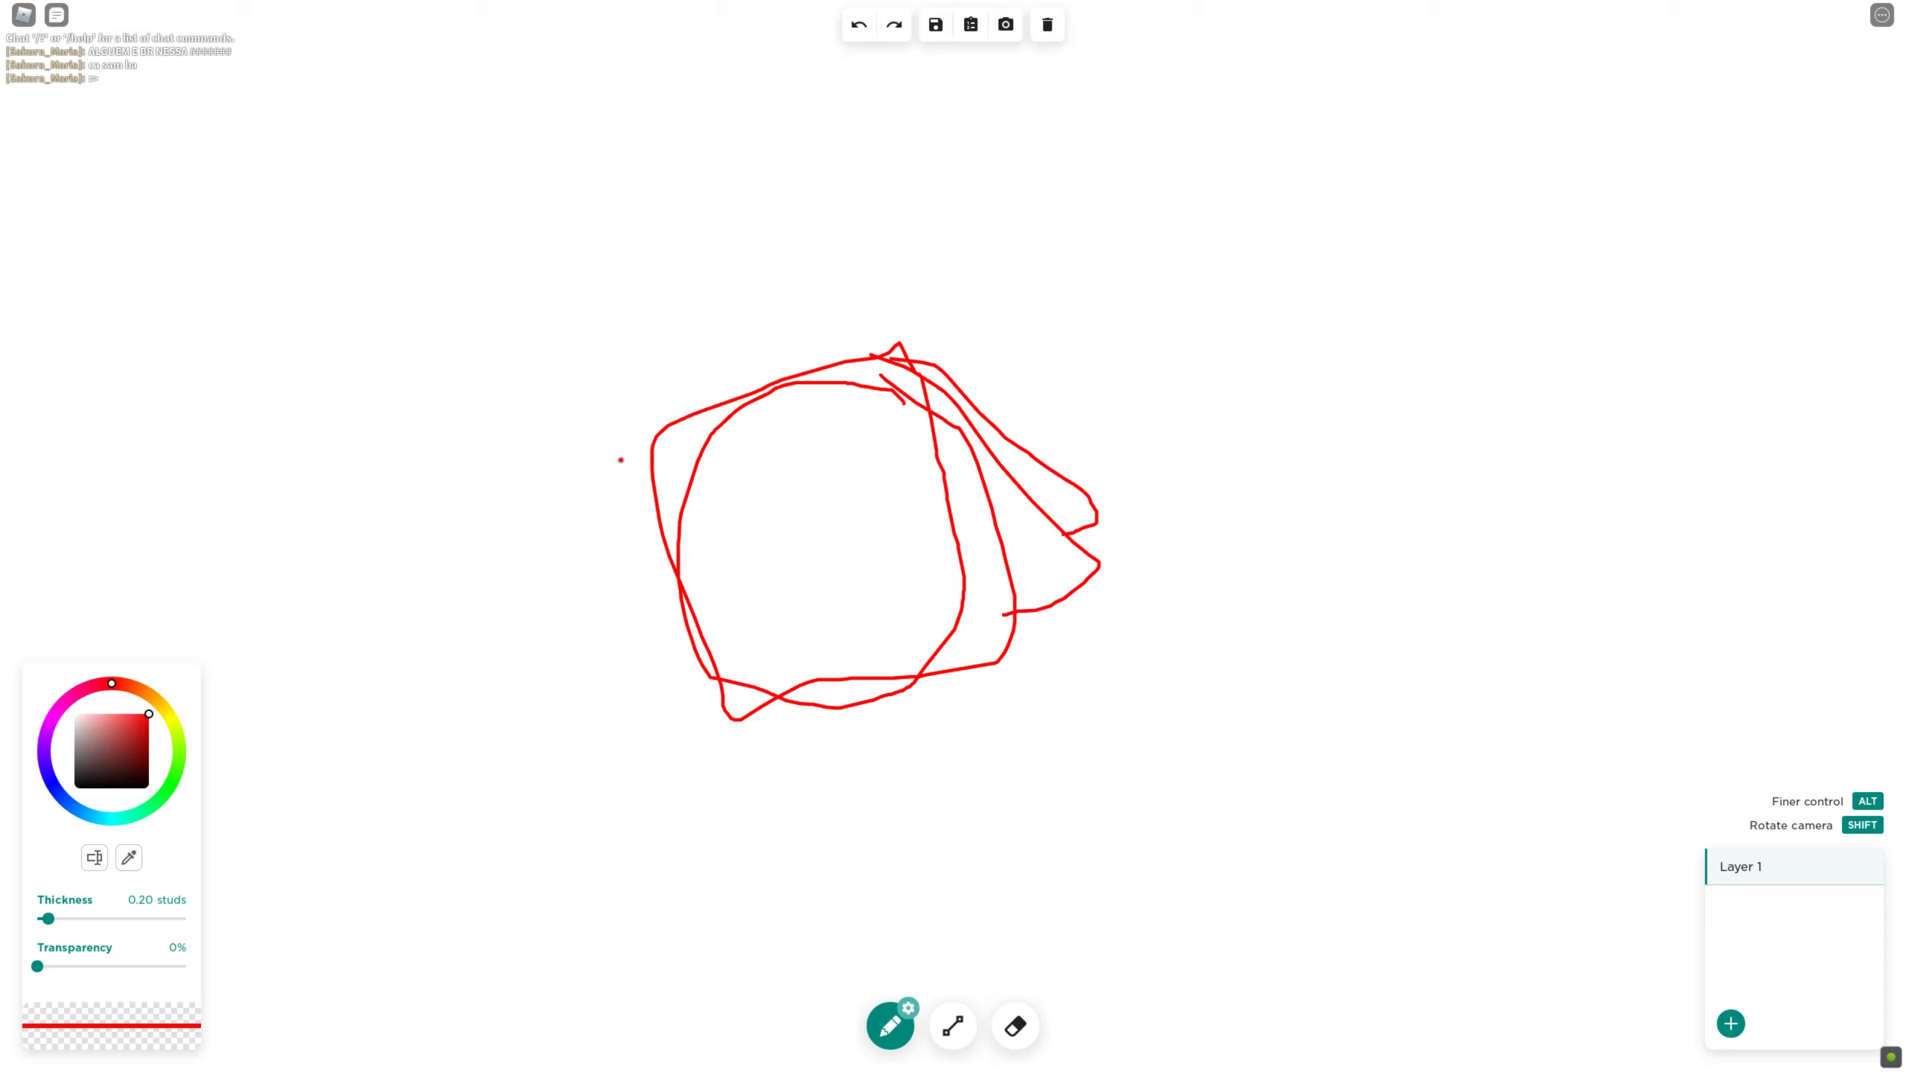
mouse_move(691, 444)
left_mouse_down()
mouse_move(566, 723)
mouse_move(713, 773)
mouse_move(731, 717)
left_mouse_up()
left_click(860, 24)
mouse_move(702, 490)
left_mouse_down()
mouse_move(537, 564)
mouse_move(541, 607)
mouse_move(631, 679)
mouse_move(874, 696)
left_mouse_up()
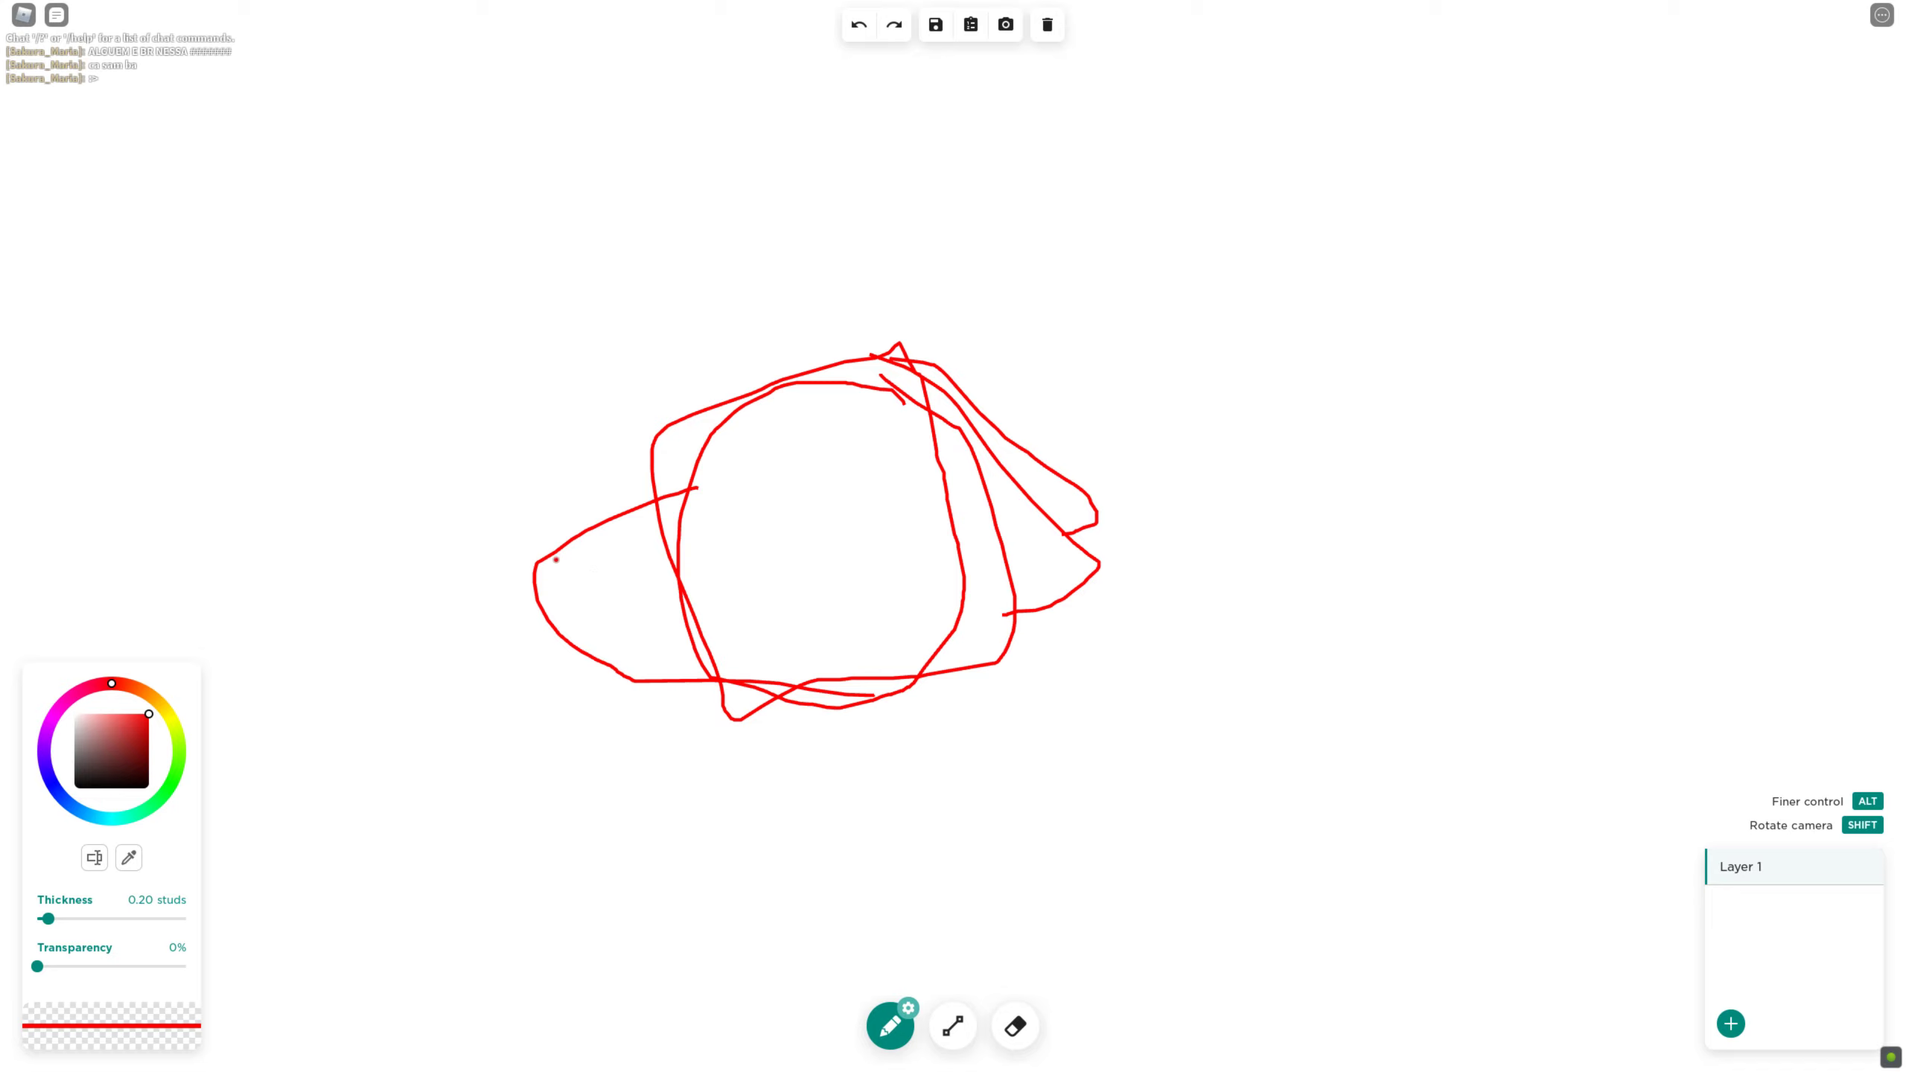
Draw a small nose at the tip of the muzzle, undoing the first attempt and redrawing it
mouse_move(537, 562)
left_mouse_down()
mouse_move(616, 551)
mouse_move(613, 588)
mouse_move(510, 579)
left_mouse_up()
left_click(860, 27)
mouse_move(539, 563)
left_mouse_down()
mouse_move(597, 542)
mouse_move(585, 586)
mouse_move(538, 574)
left_mouse_up()
Draw a round eye with a narrow pupil inside the head and a small brow mark above it
mouse_move(881, 471)
left_mouse_down()
mouse_move(817, 460)
mouse_move(795, 486)
mouse_move(819, 564)
mouse_move(859, 562)
mouse_move(890, 512)
mouse_move(882, 477)
left_mouse_up()
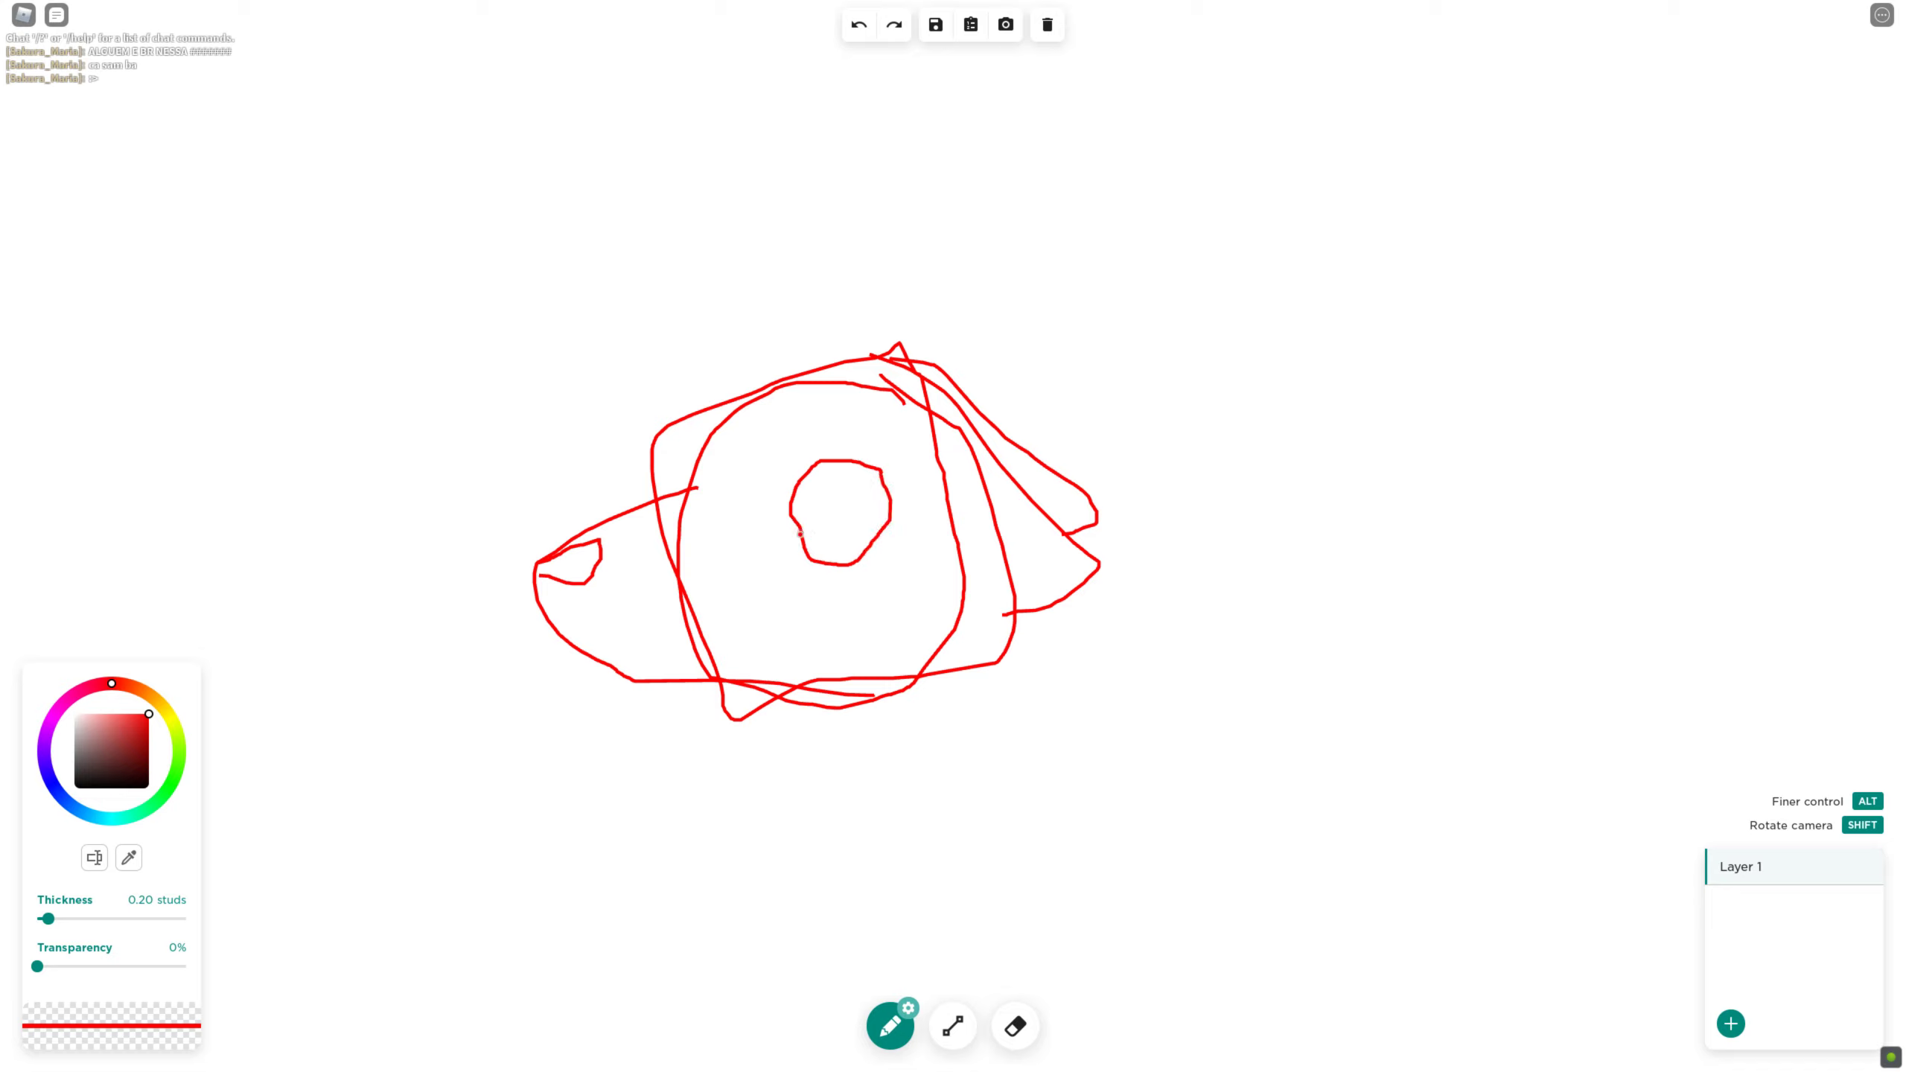
mouse_move(830, 479)
left_mouse_down()
mouse_move(816, 535)
mouse_move(846, 520)
mouse_move(834, 474)
left_mouse_up()
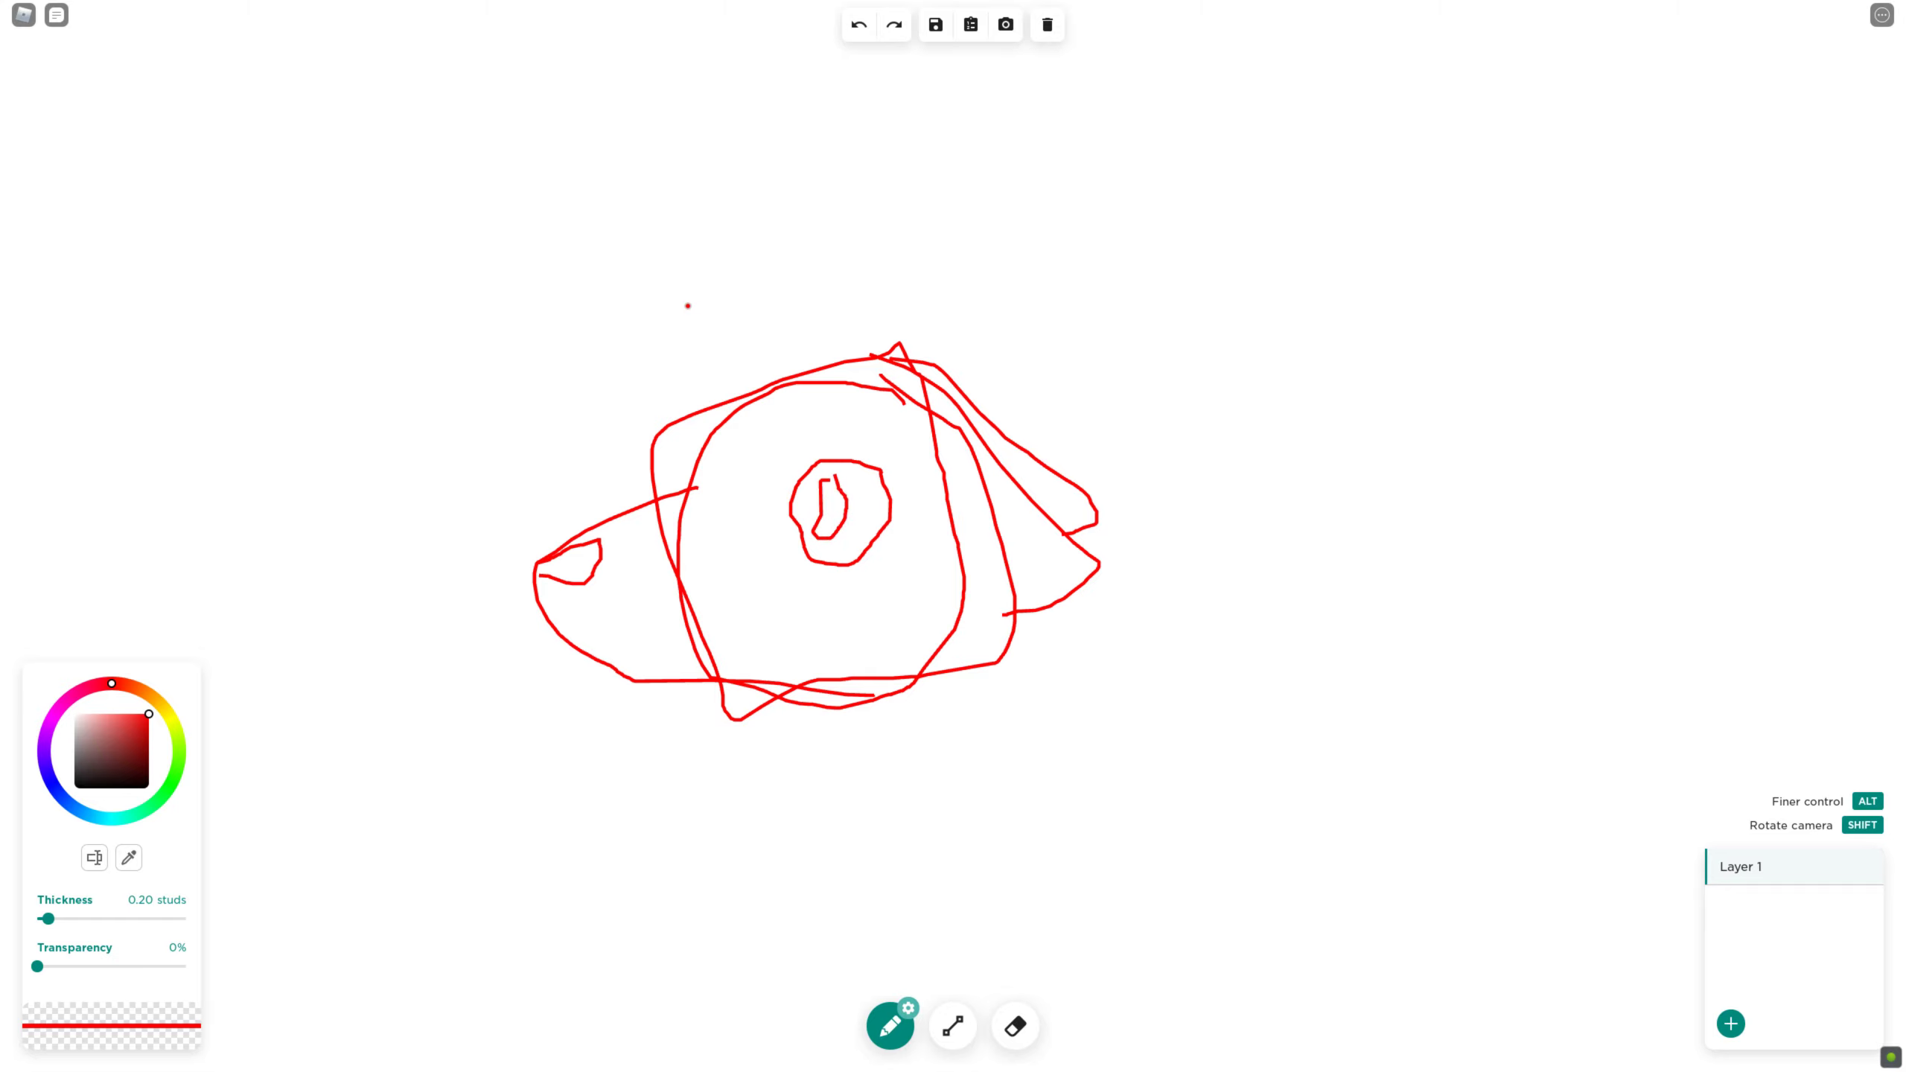
mouse_move(786, 479)
left_mouse_down()
mouse_move(809, 451)
mouse_move(799, 421)
mouse_move(784, 487)
left_mouse_up()
mouse_move(991, 1033)
left_mouse_down()
mouse_move(987, 984)
mouse_move(1010, 1063)
left_mouse_up()
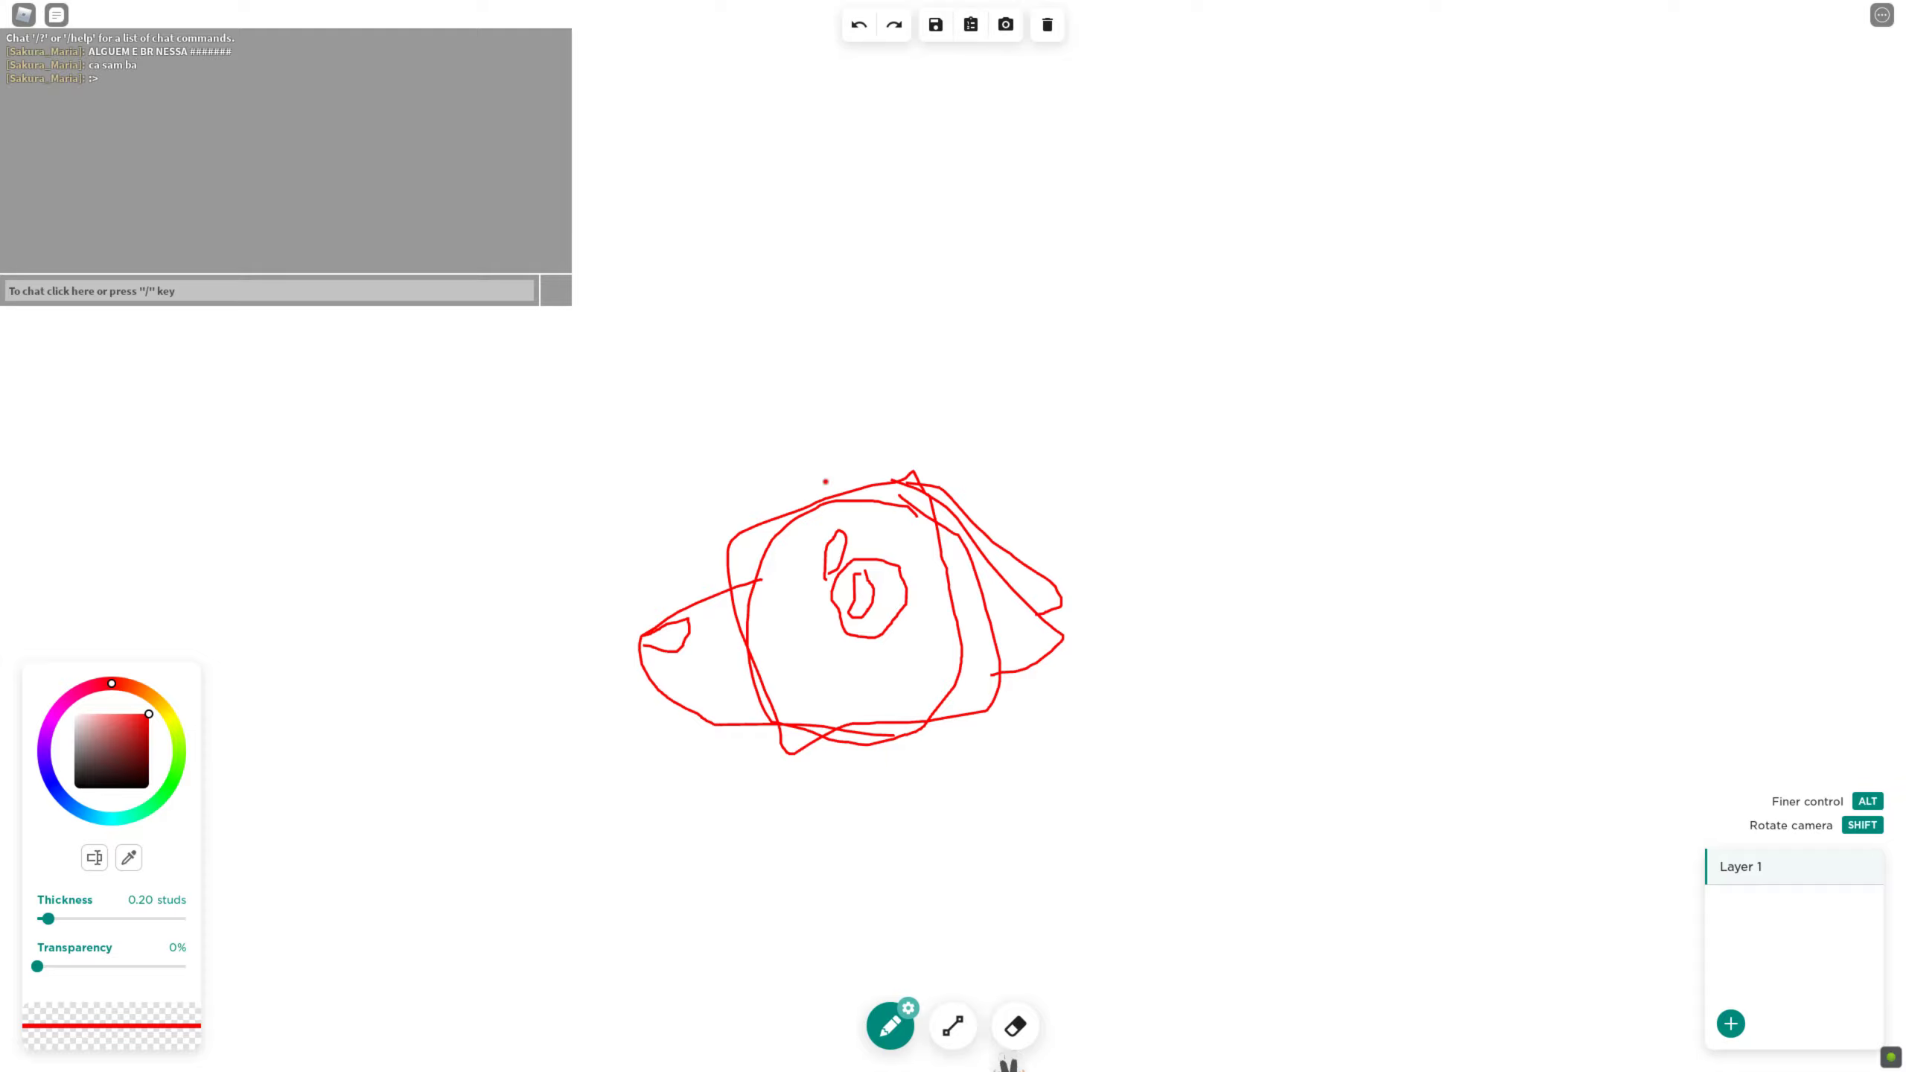
Clear everything from the canvas and hide the chat window
left_click(1048, 24)
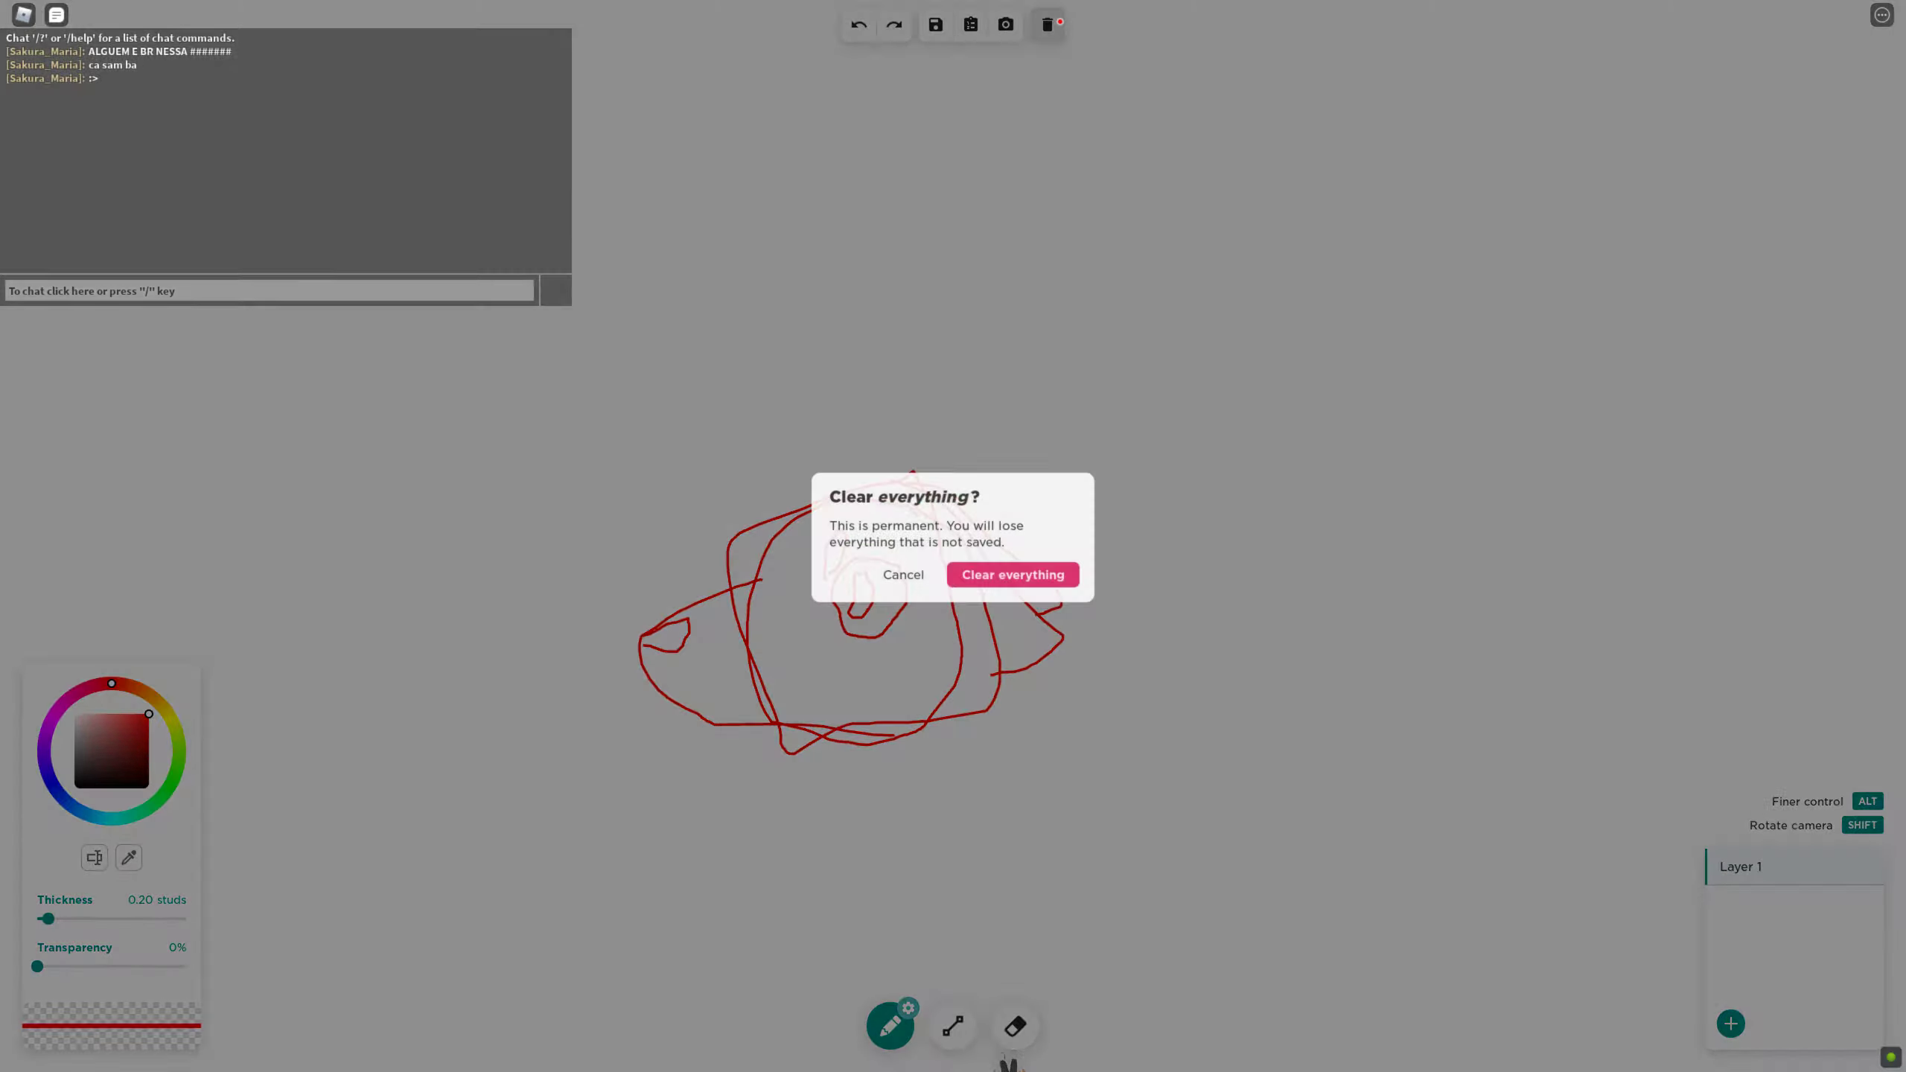
left_click(989, 579)
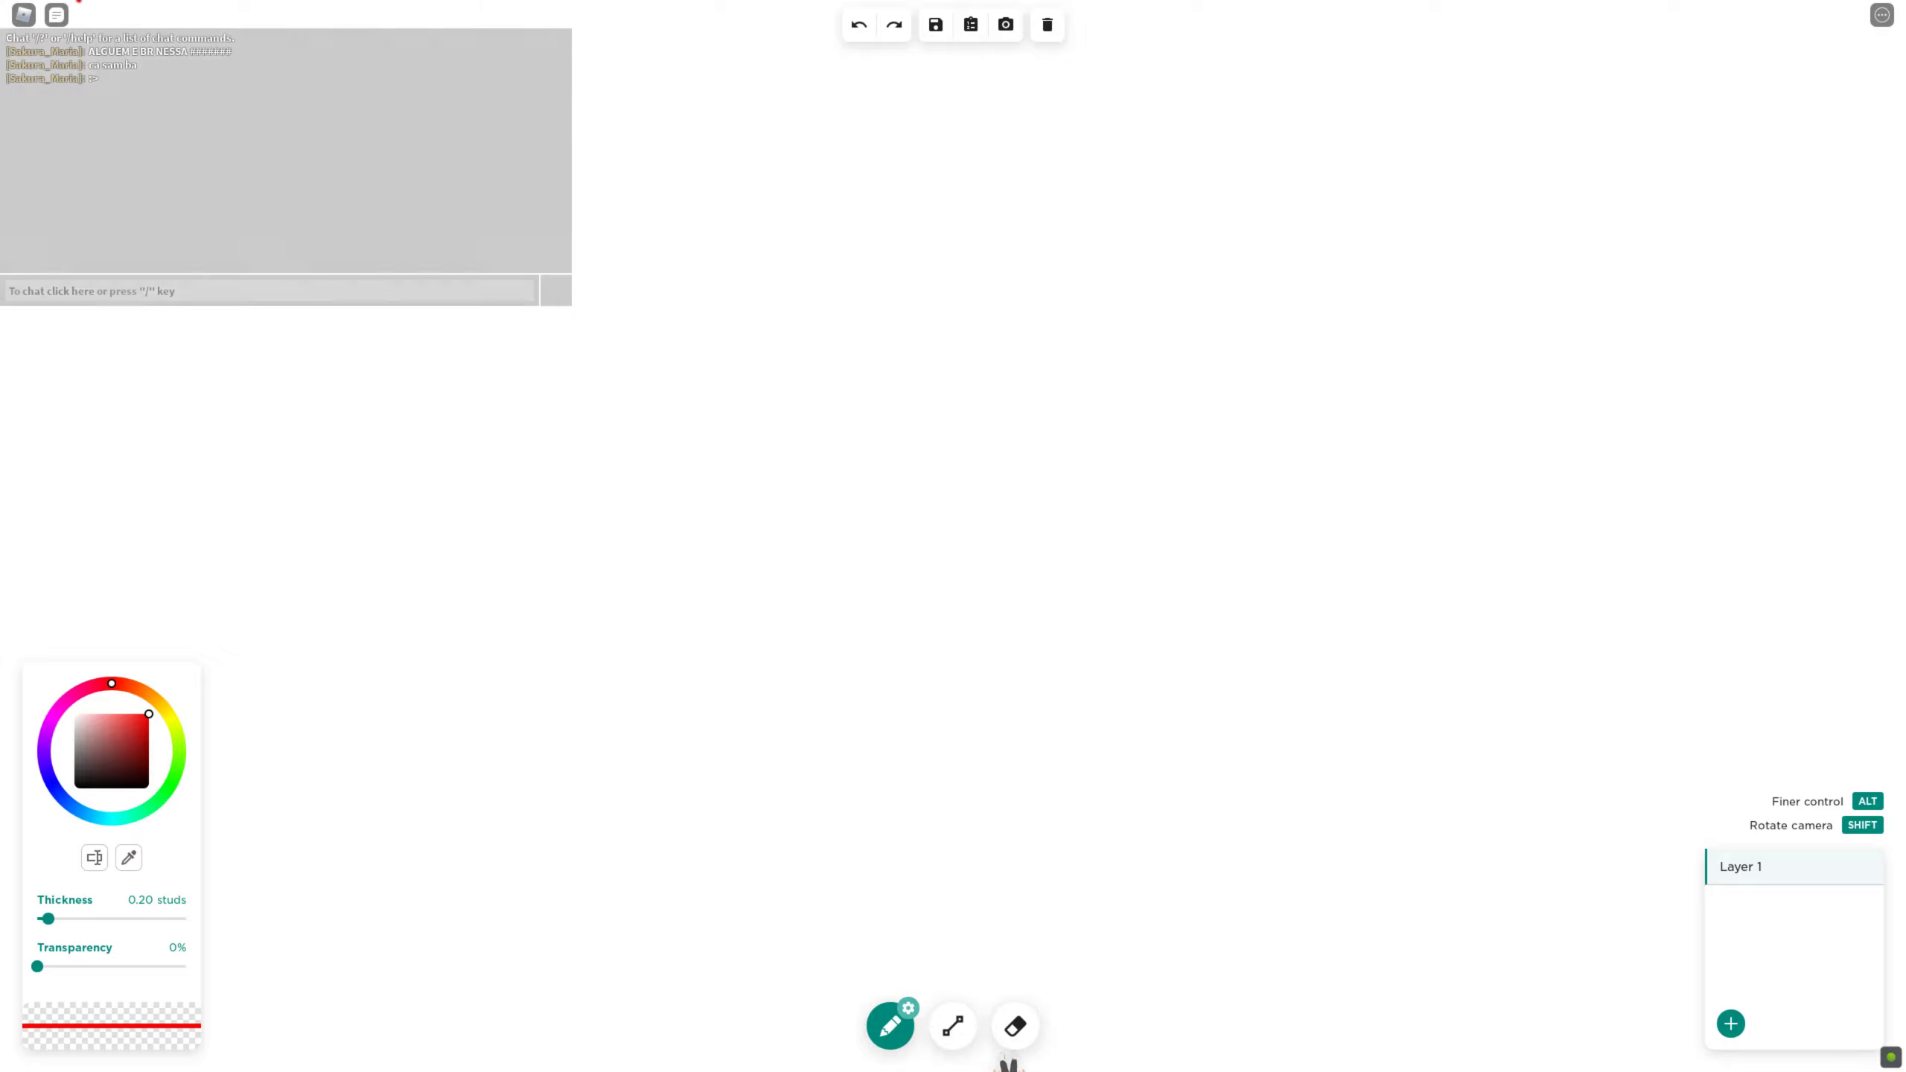
left_click(53, 16)
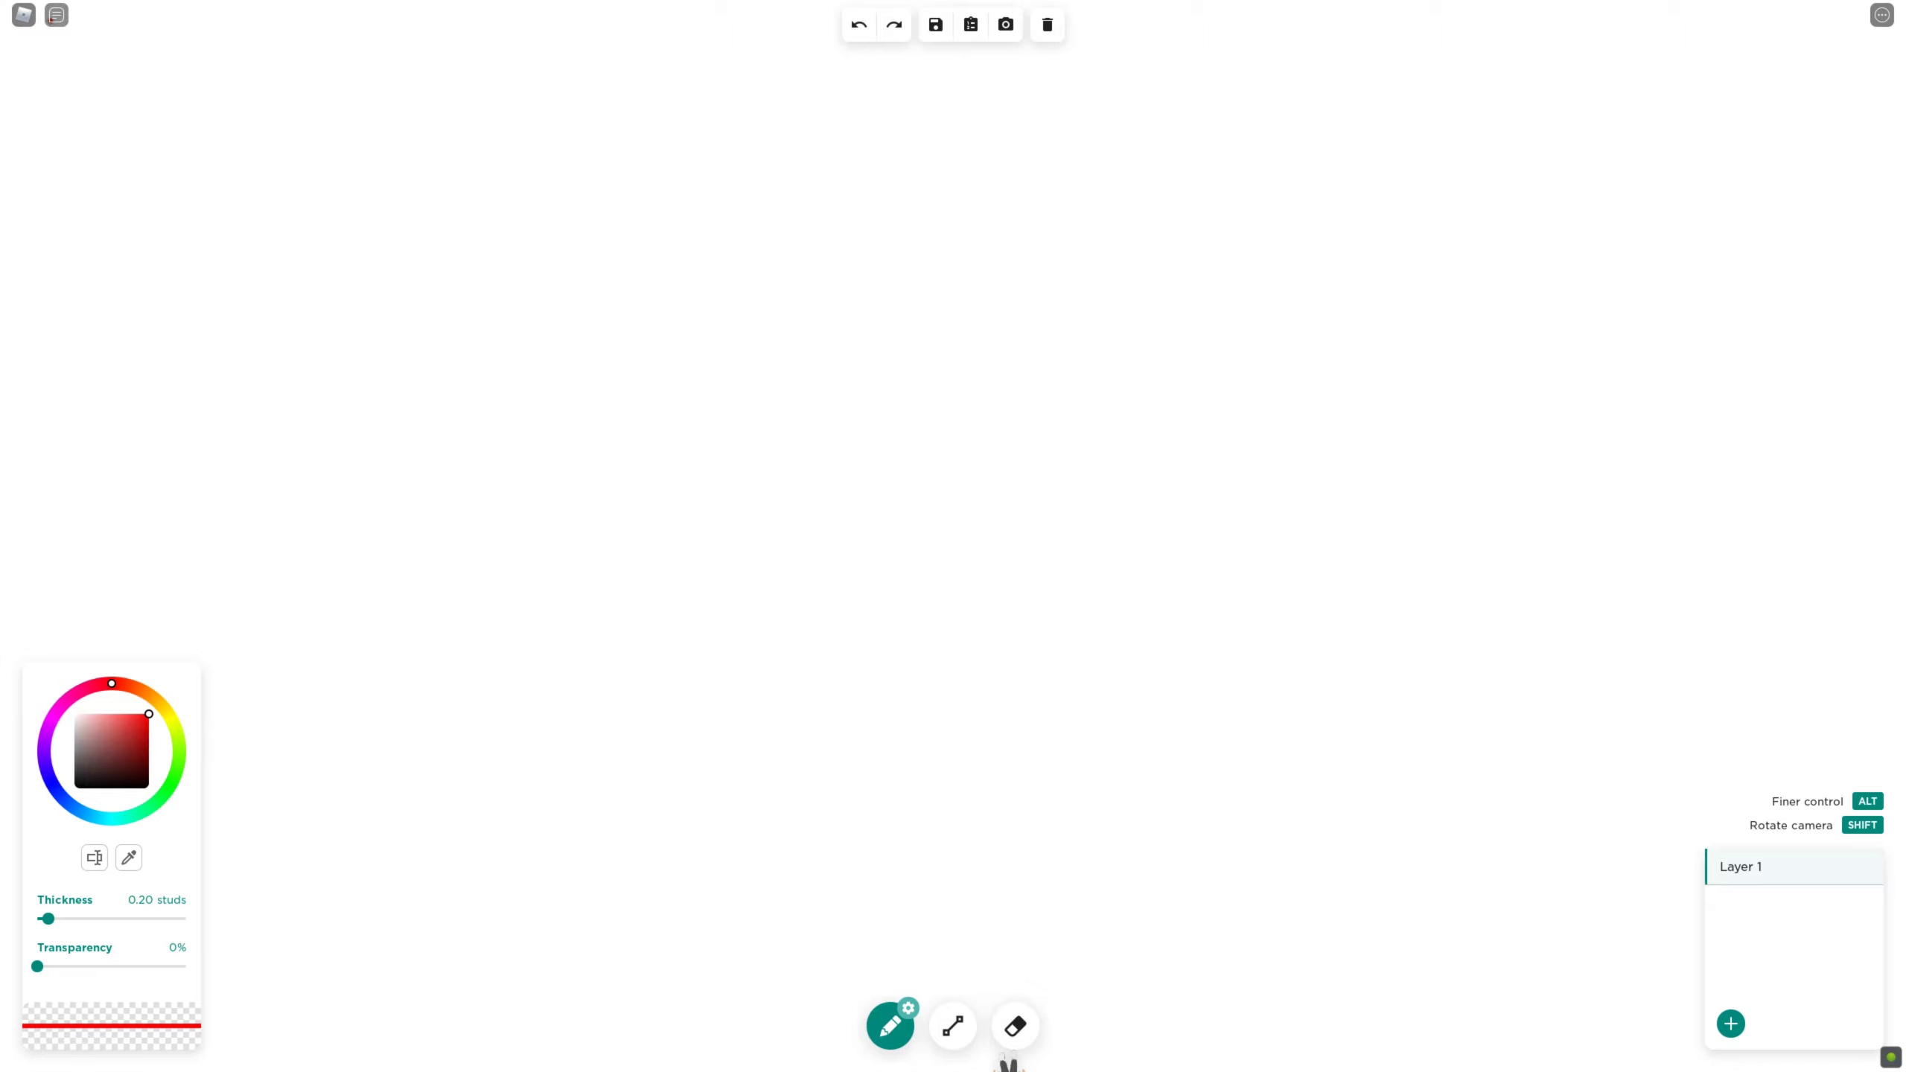
Scribble long red strokes across the whole canvas and clear everything
mouse_move(886, 395)
left_mouse_down()
mouse_move(587, 593)
mouse_move(995, 798)
mouse_move(943, 665)
mouse_move(1309, 490)
mouse_move(280, 740)
mouse_move(405, 694)
mouse_move(1715, 7)
mouse_move(977, 784)
mouse_move(1745, 50)
mouse_move(1044, 242)
mouse_move(637, 655)
mouse_move(802, 360)
mouse_move(1715, 8)
mouse_move(1666, 718)
mouse_move(1065, 998)
mouse_move(970, 714)
mouse_move(963, 765)
left_mouse_up()
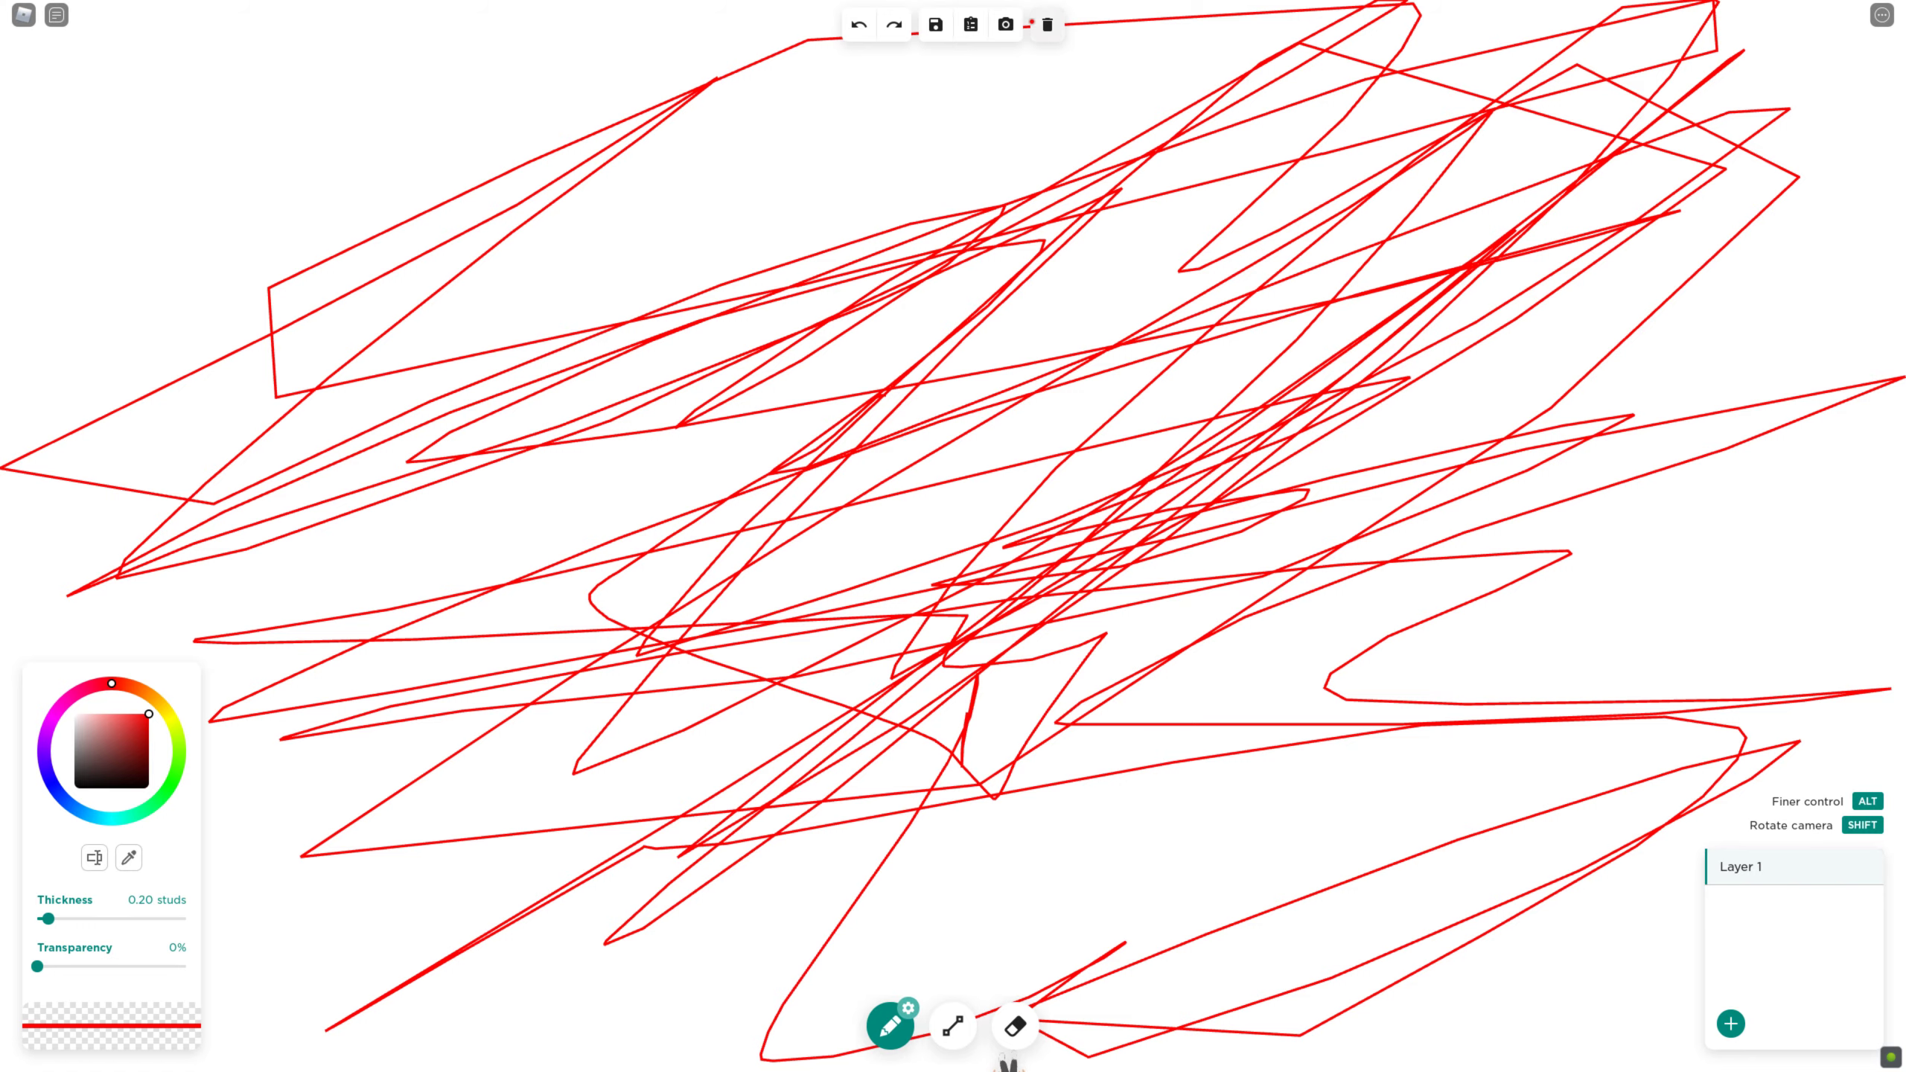
left_click(1048, 25)
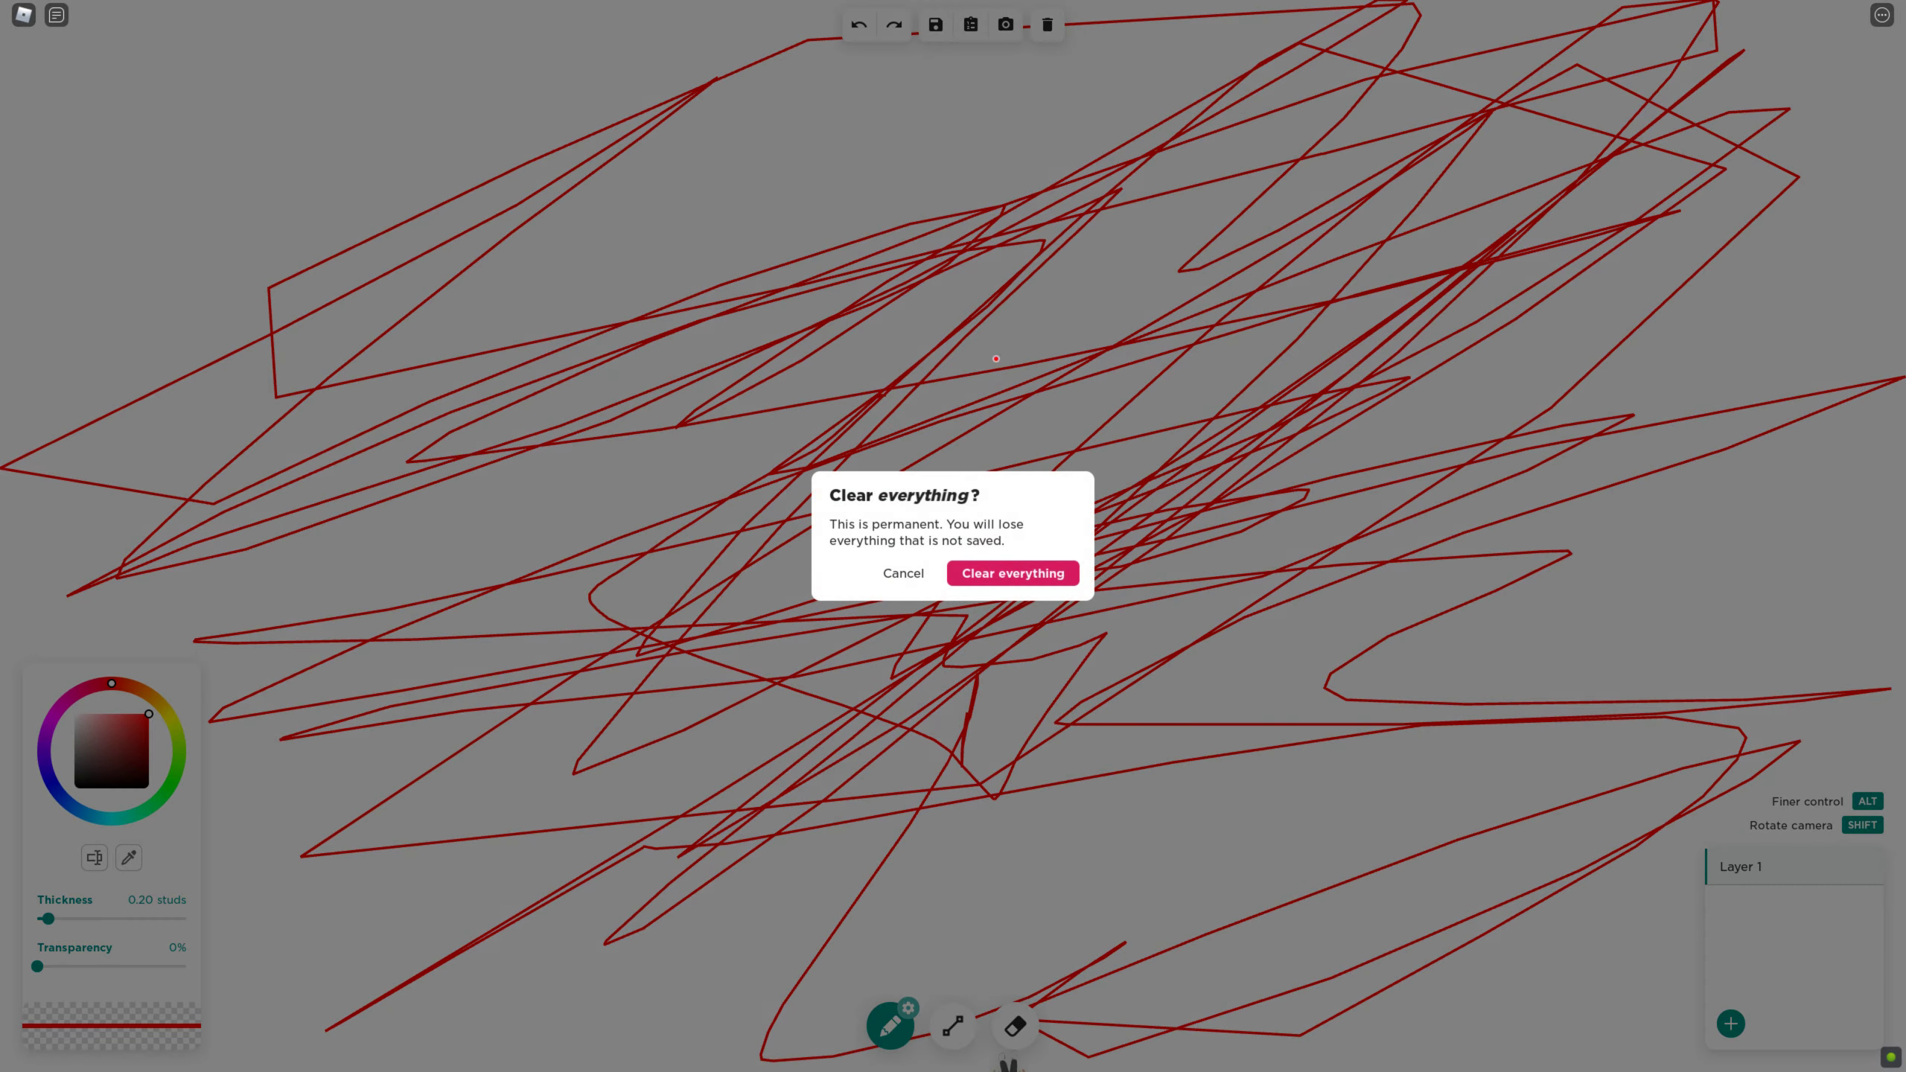
left_click(1006, 575)
Try two freehand red strokes near the middle of the canvas, undoing each one
mouse_move(905, 334)
left_mouse_down()
mouse_move(824, 409)
mouse_move(867, 412)
mouse_move(823, 521)
mouse_move(876, 721)
left_mouse_up()
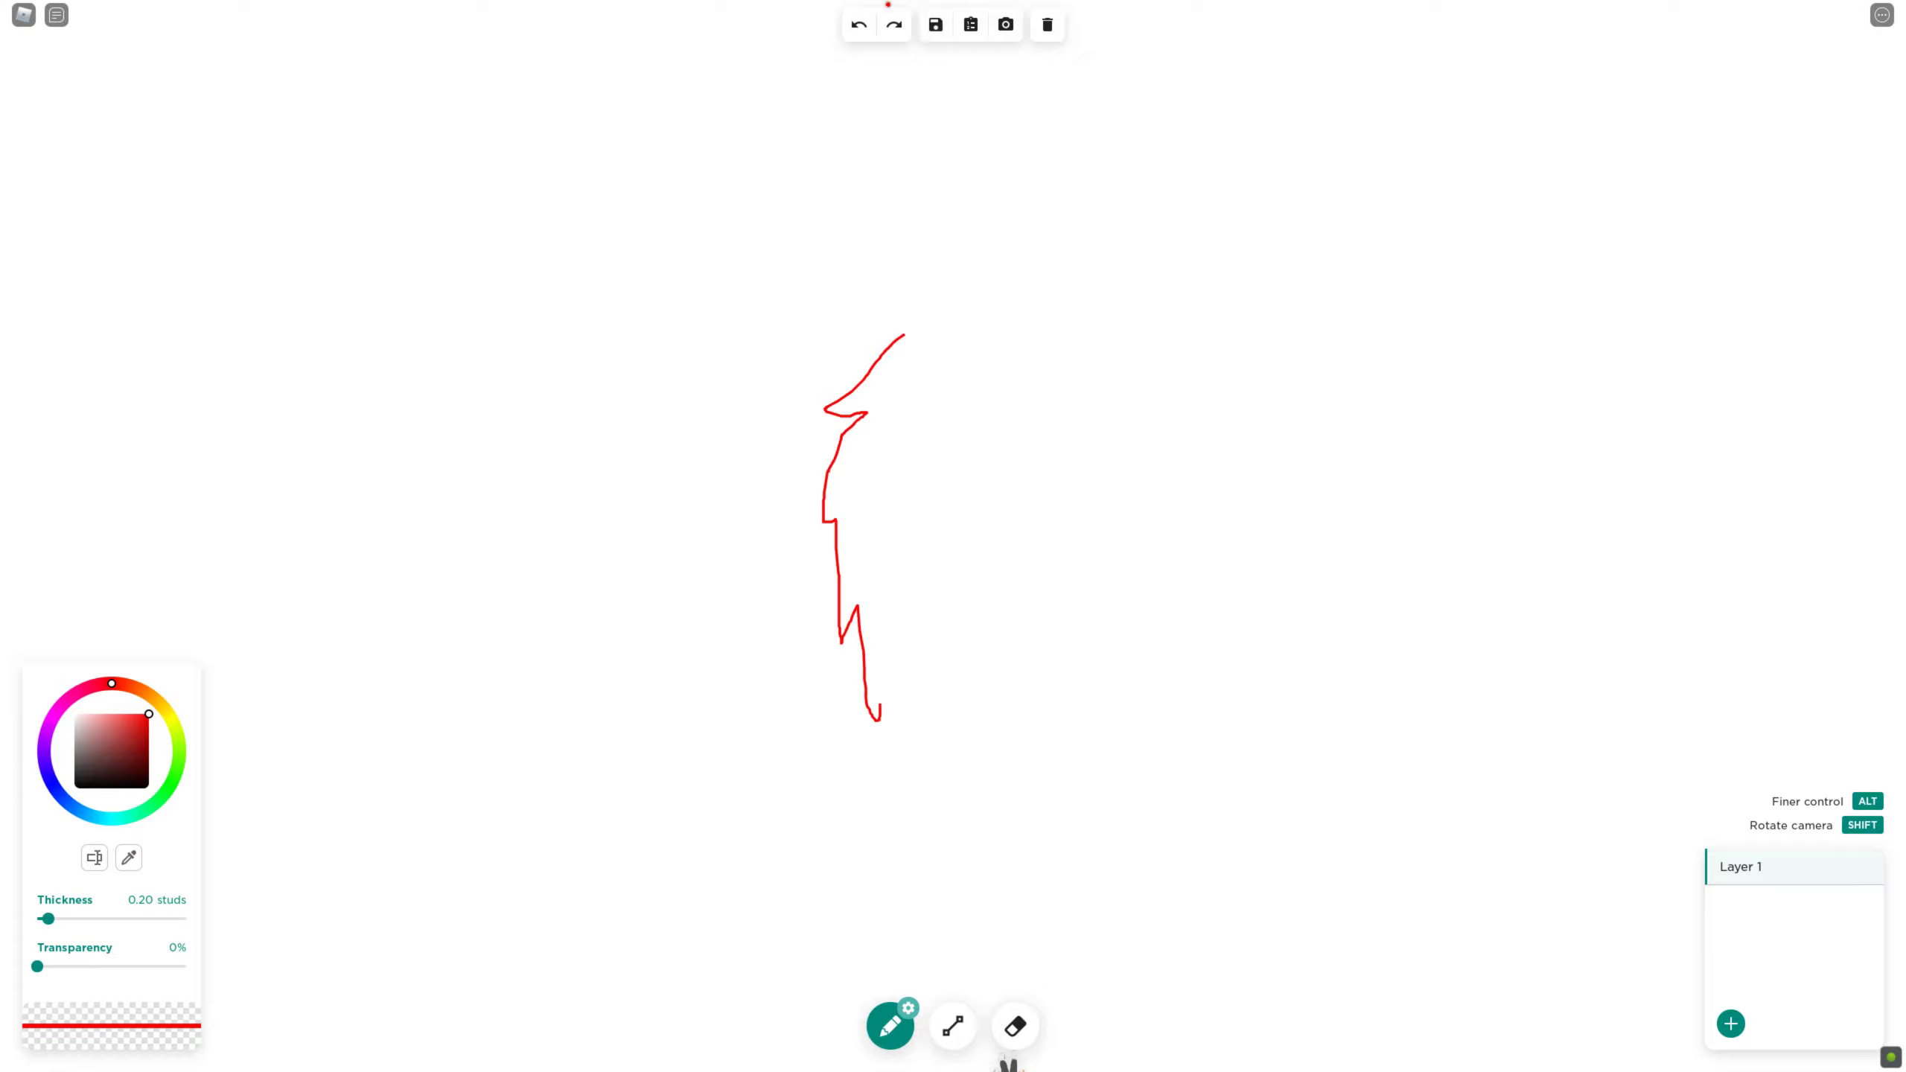
left_click(859, 25)
left_click_drag(916, 343, 892, 358)
left_click(860, 25)
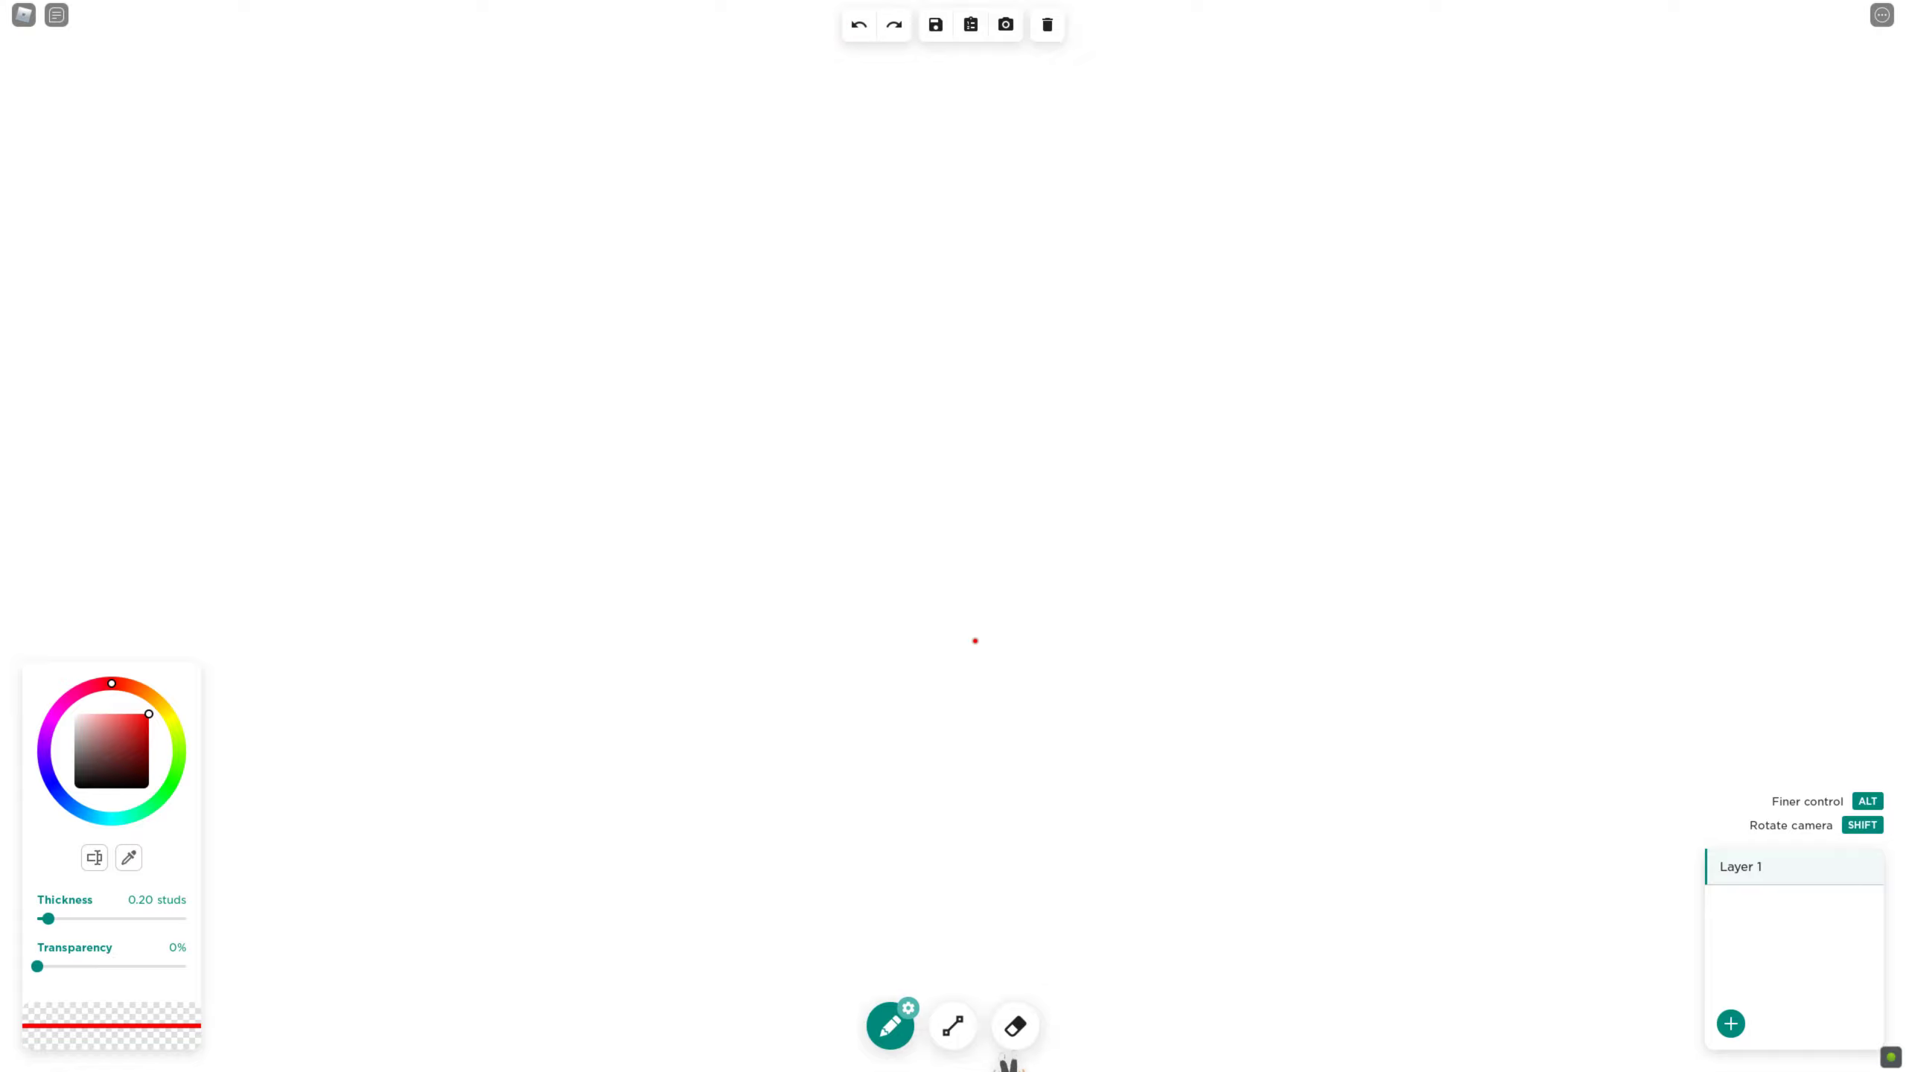
Draw a tall, jagged, curved red fur outline down the middle of the canvas and clear everything
mouse_move(949, 373)
left_mouse_down()
mouse_move(799, 401)
mouse_move(852, 406)
mouse_move(824, 413)
mouse_move(800, 463)
mouse_move(793, 520)
mouse_move(832, 505)
mouse_move(776, 581)
mouse_move(765, 642)
mouse_move(796, 627)
mouse_move(770, 748)
mouse_move(771, 726)
mouse_move(811, 836)
left_mouse_up()
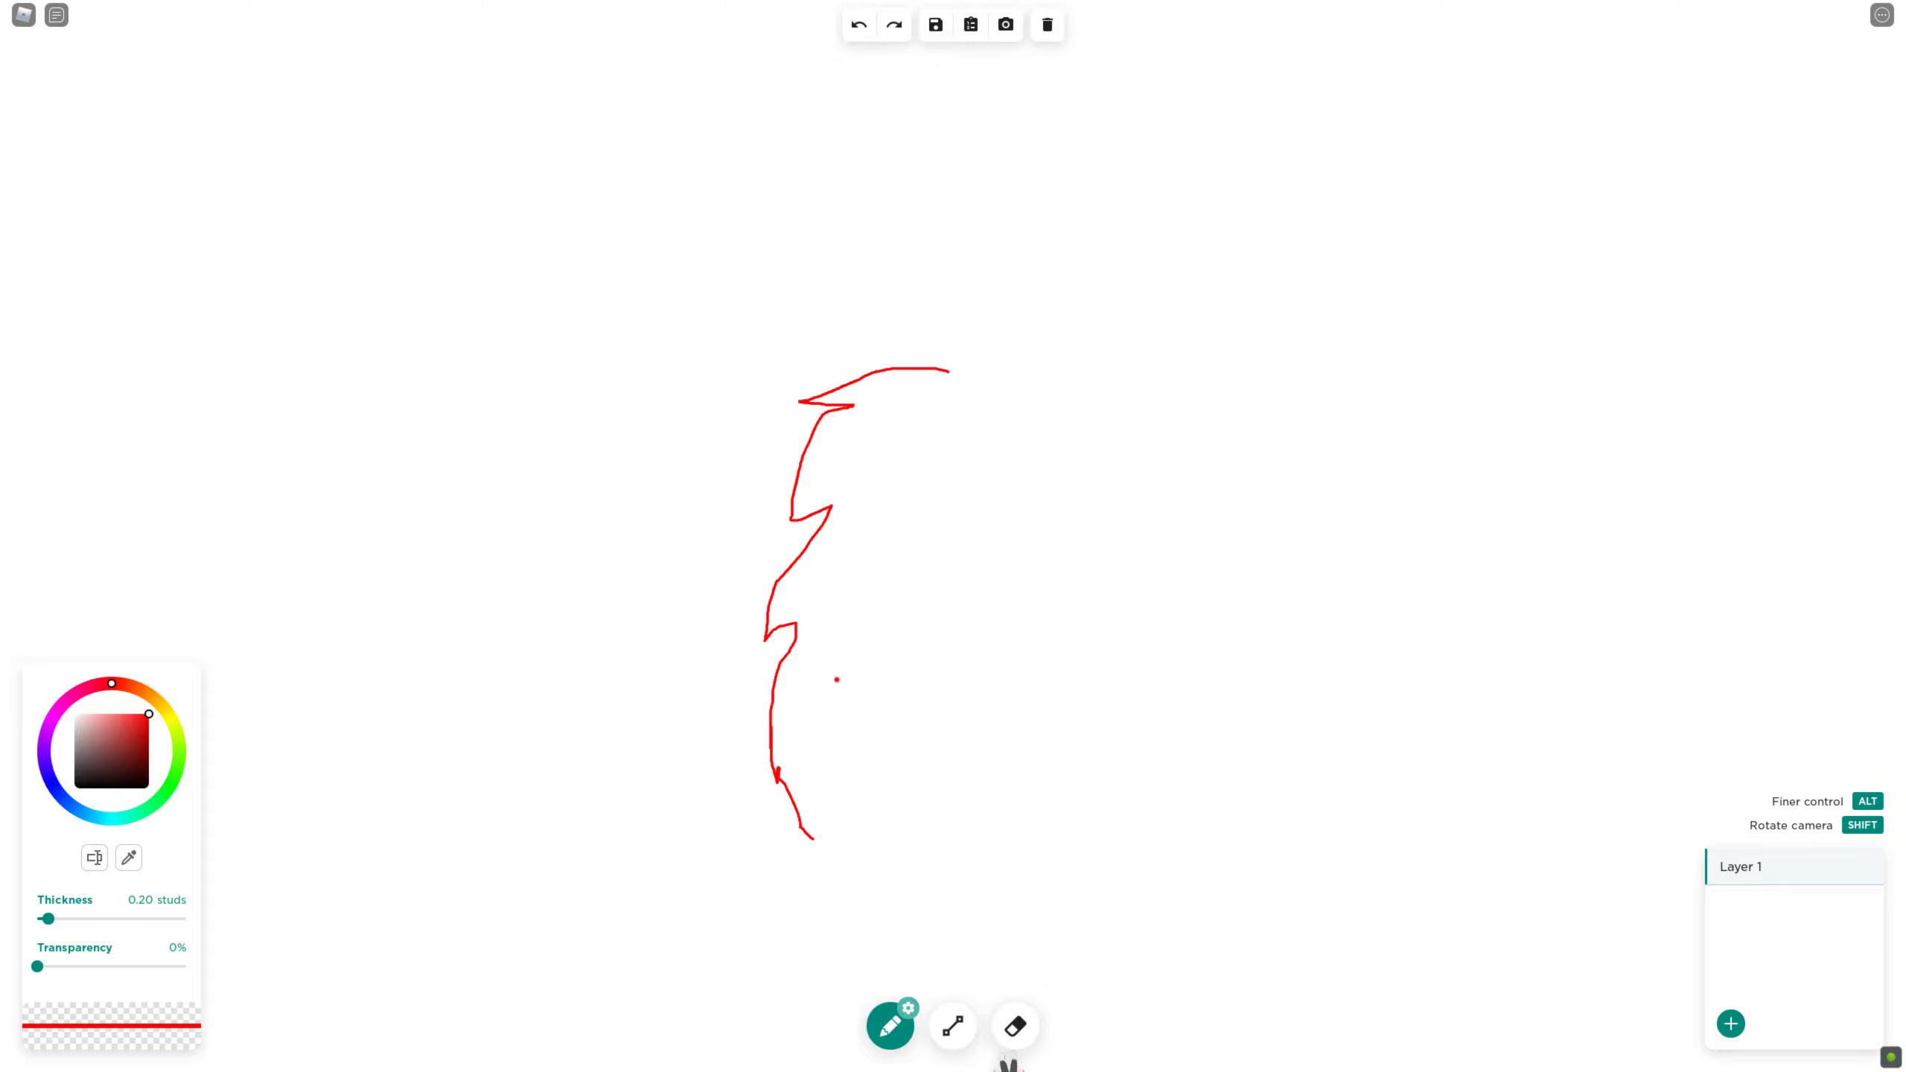
left_click(1048, 25)
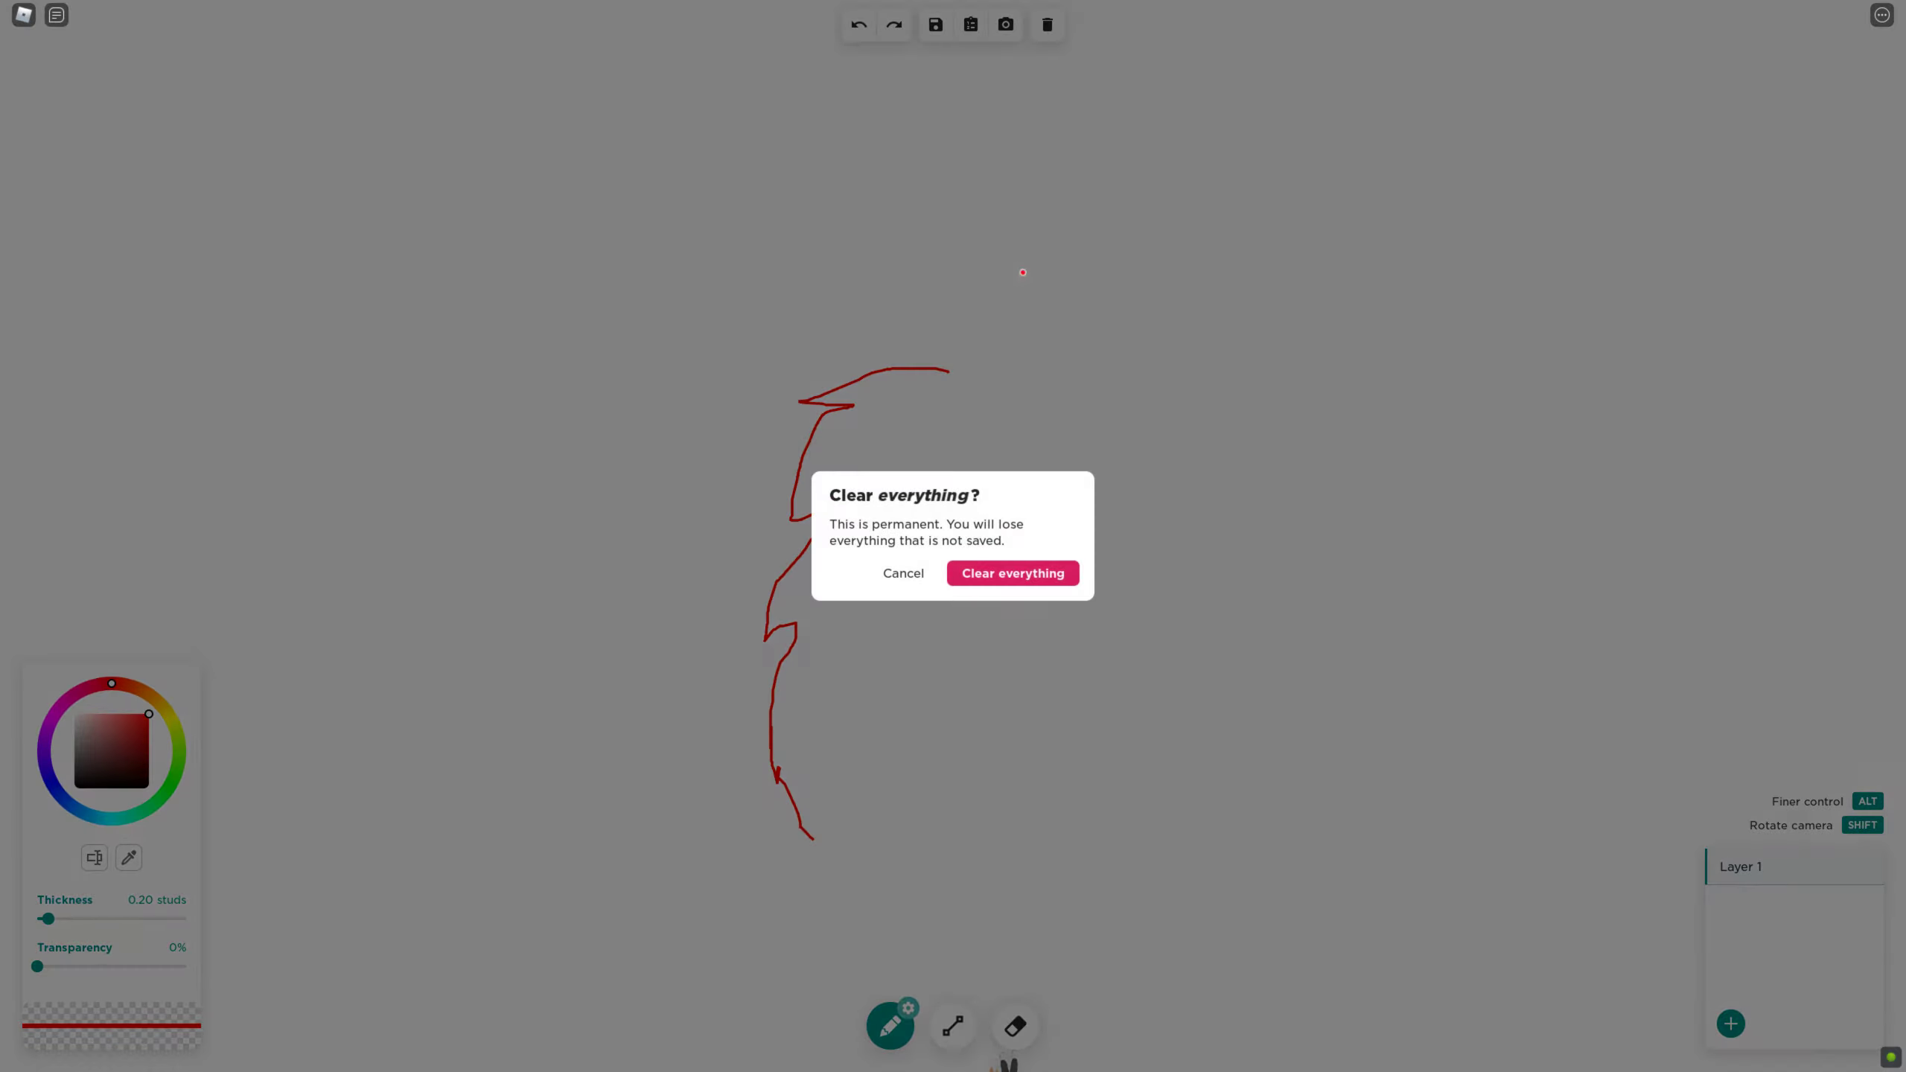
left_click(995, 574)
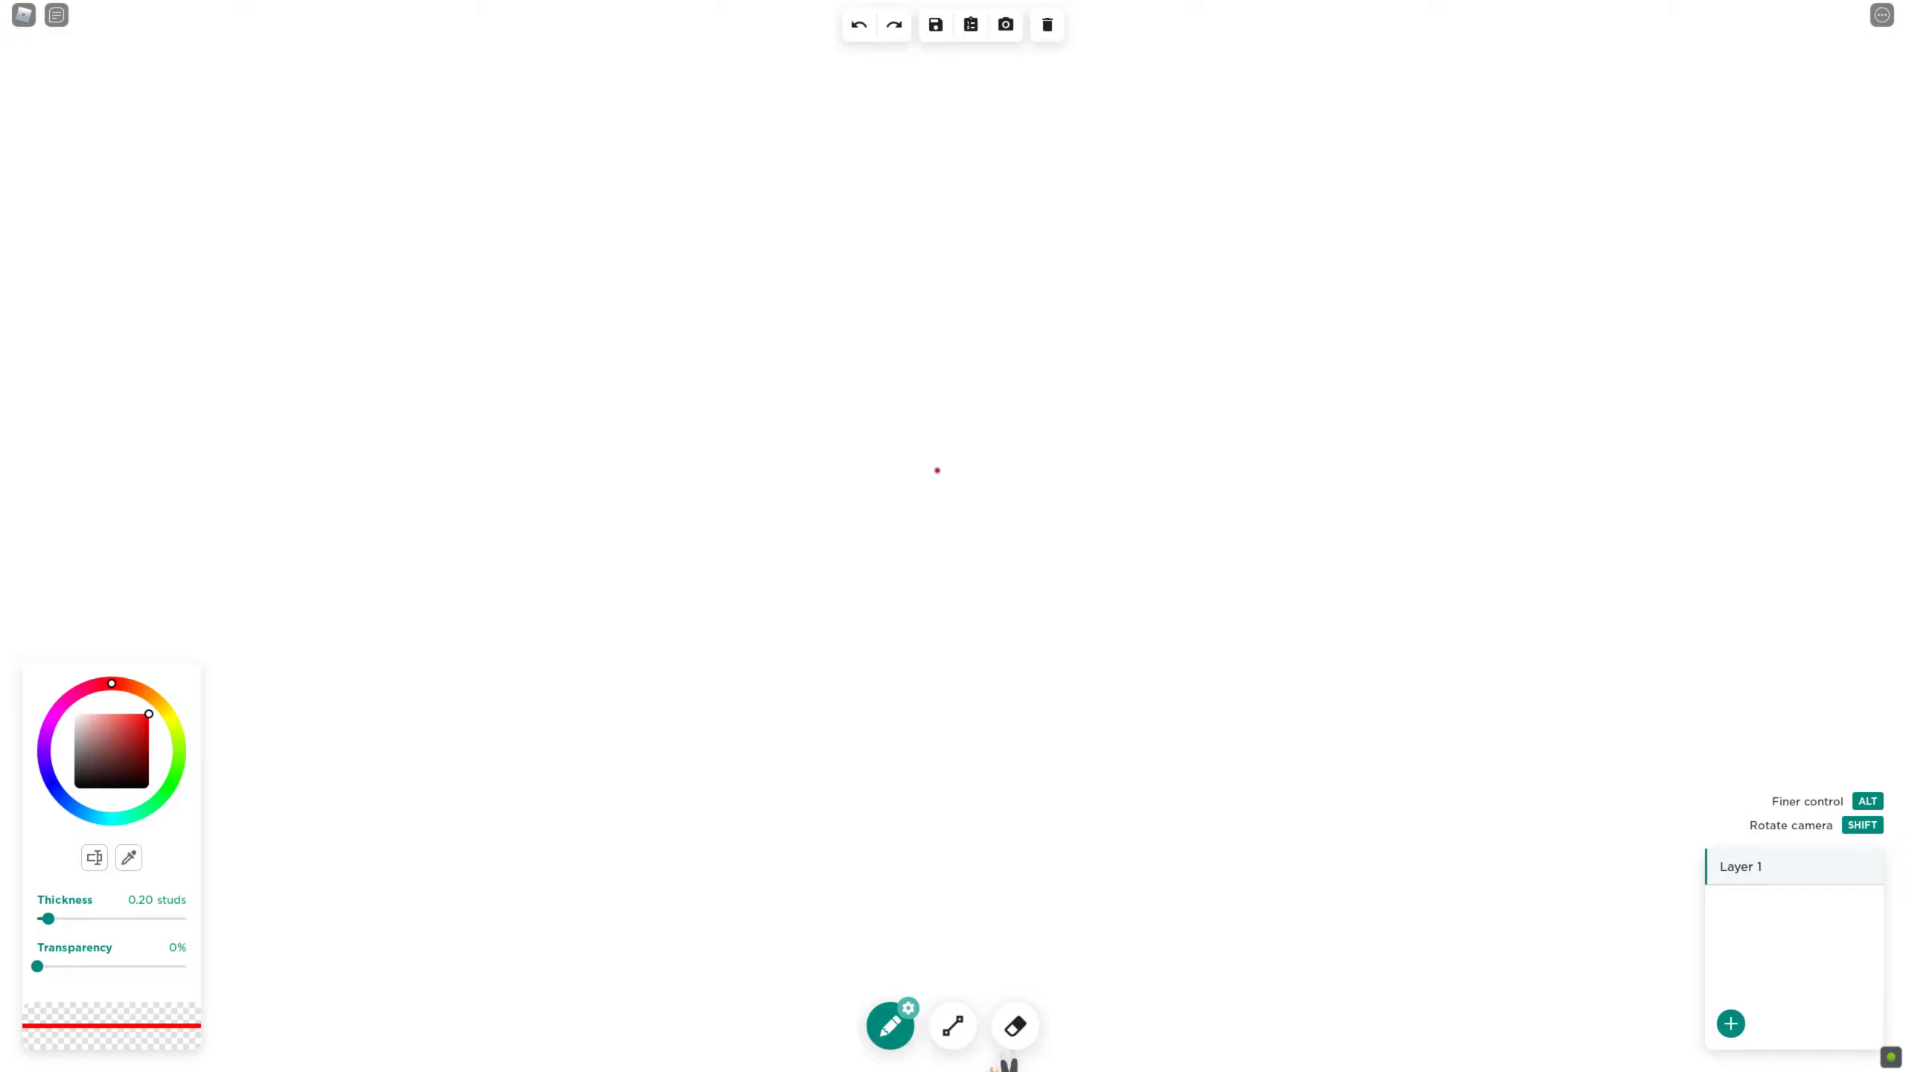
Draw a short red stroke at the centre of the canvas and clear it
mouse_move(937, 470)
left_mouse_down()
mouse_move(889, 533)
mouse_move(923, 541)
mouse_move(897, 634)
mouse_move(915, 597)
left_mouse_up()
left_click(1048, 24)
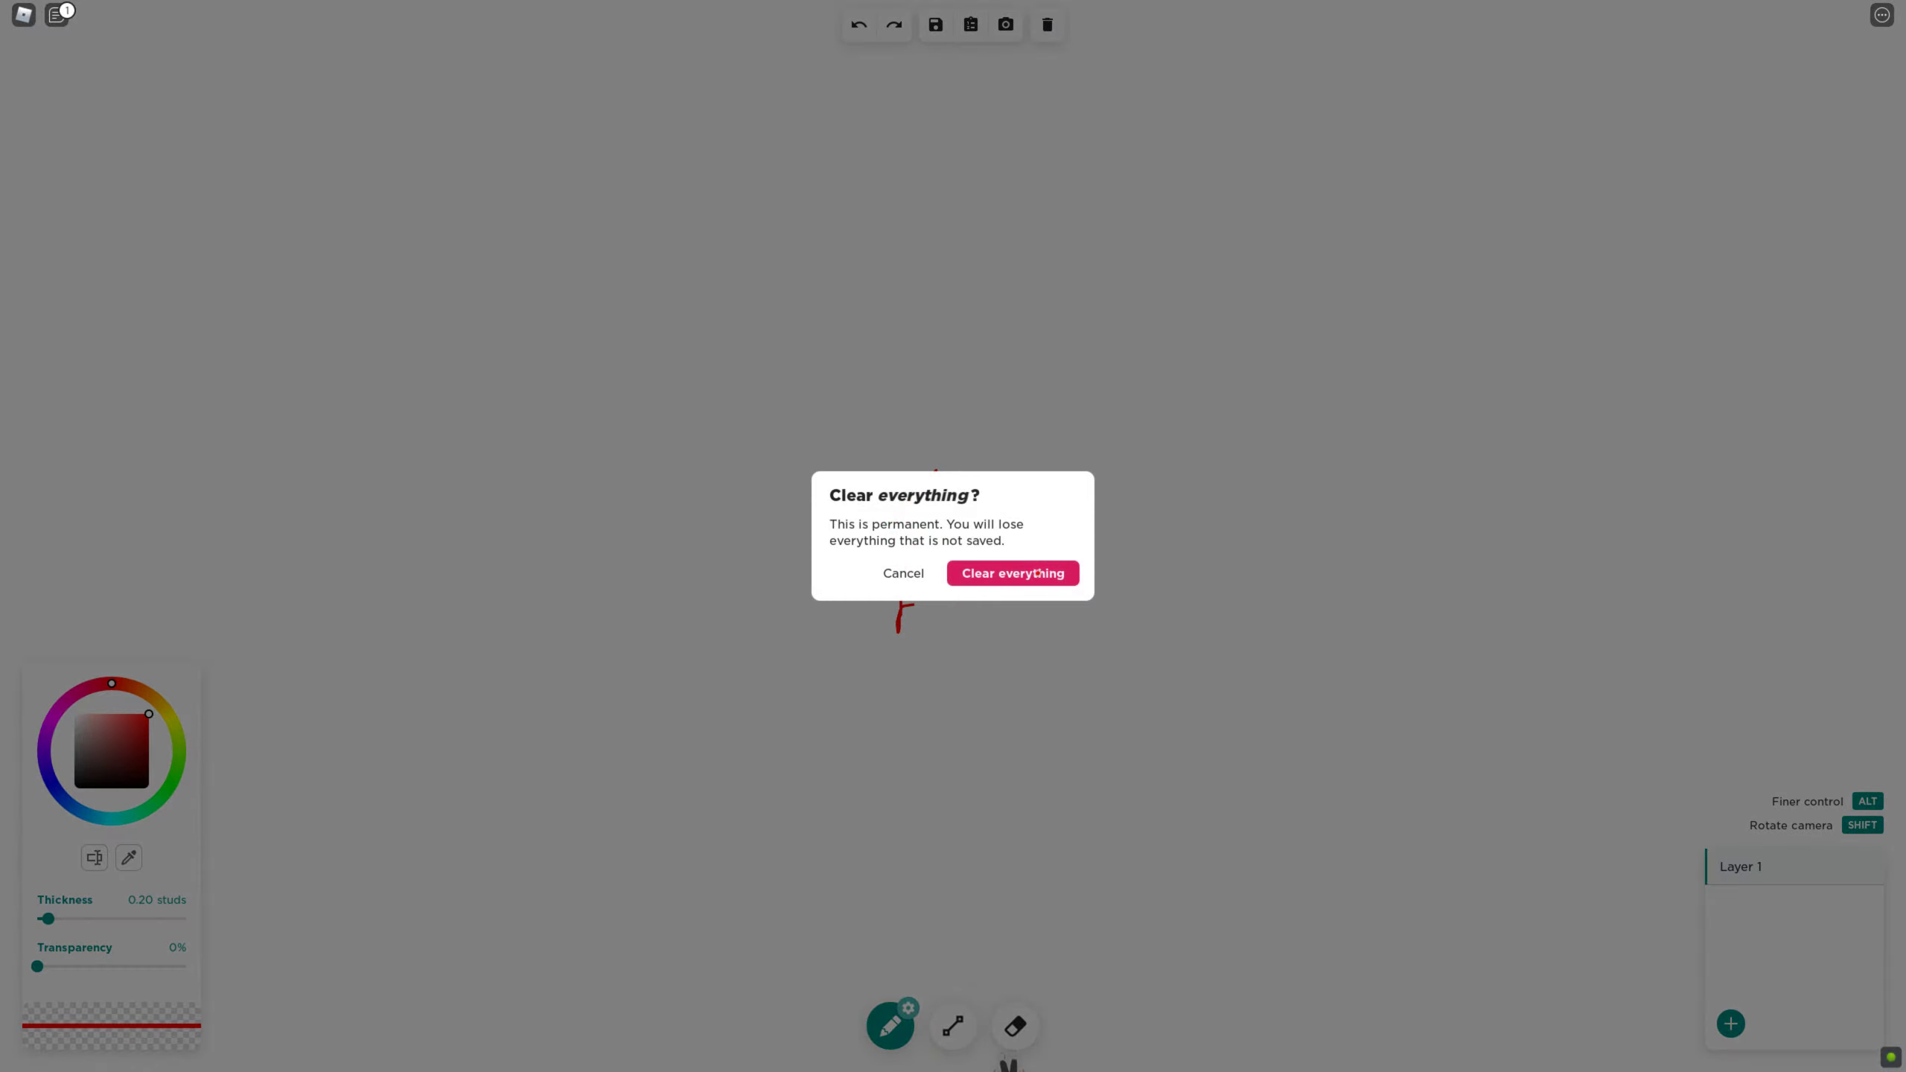
left_click(1037, 582)
Draw a jagged red line, vote to kick the player named in the poll, and undo the line
mouse_move(1019, 423)
left_mouse_down()
mouse_move(964, 497)
mouse_move(988, 510)
mouse_move(943, 622)
mouse_move(972, 614)
mouse_move(972, 631)
mouse_move(922, 744)
mouse_move(965, 716)
mouse_move(985, 821)
mouse_move(992, 771)
left_mouse_up()
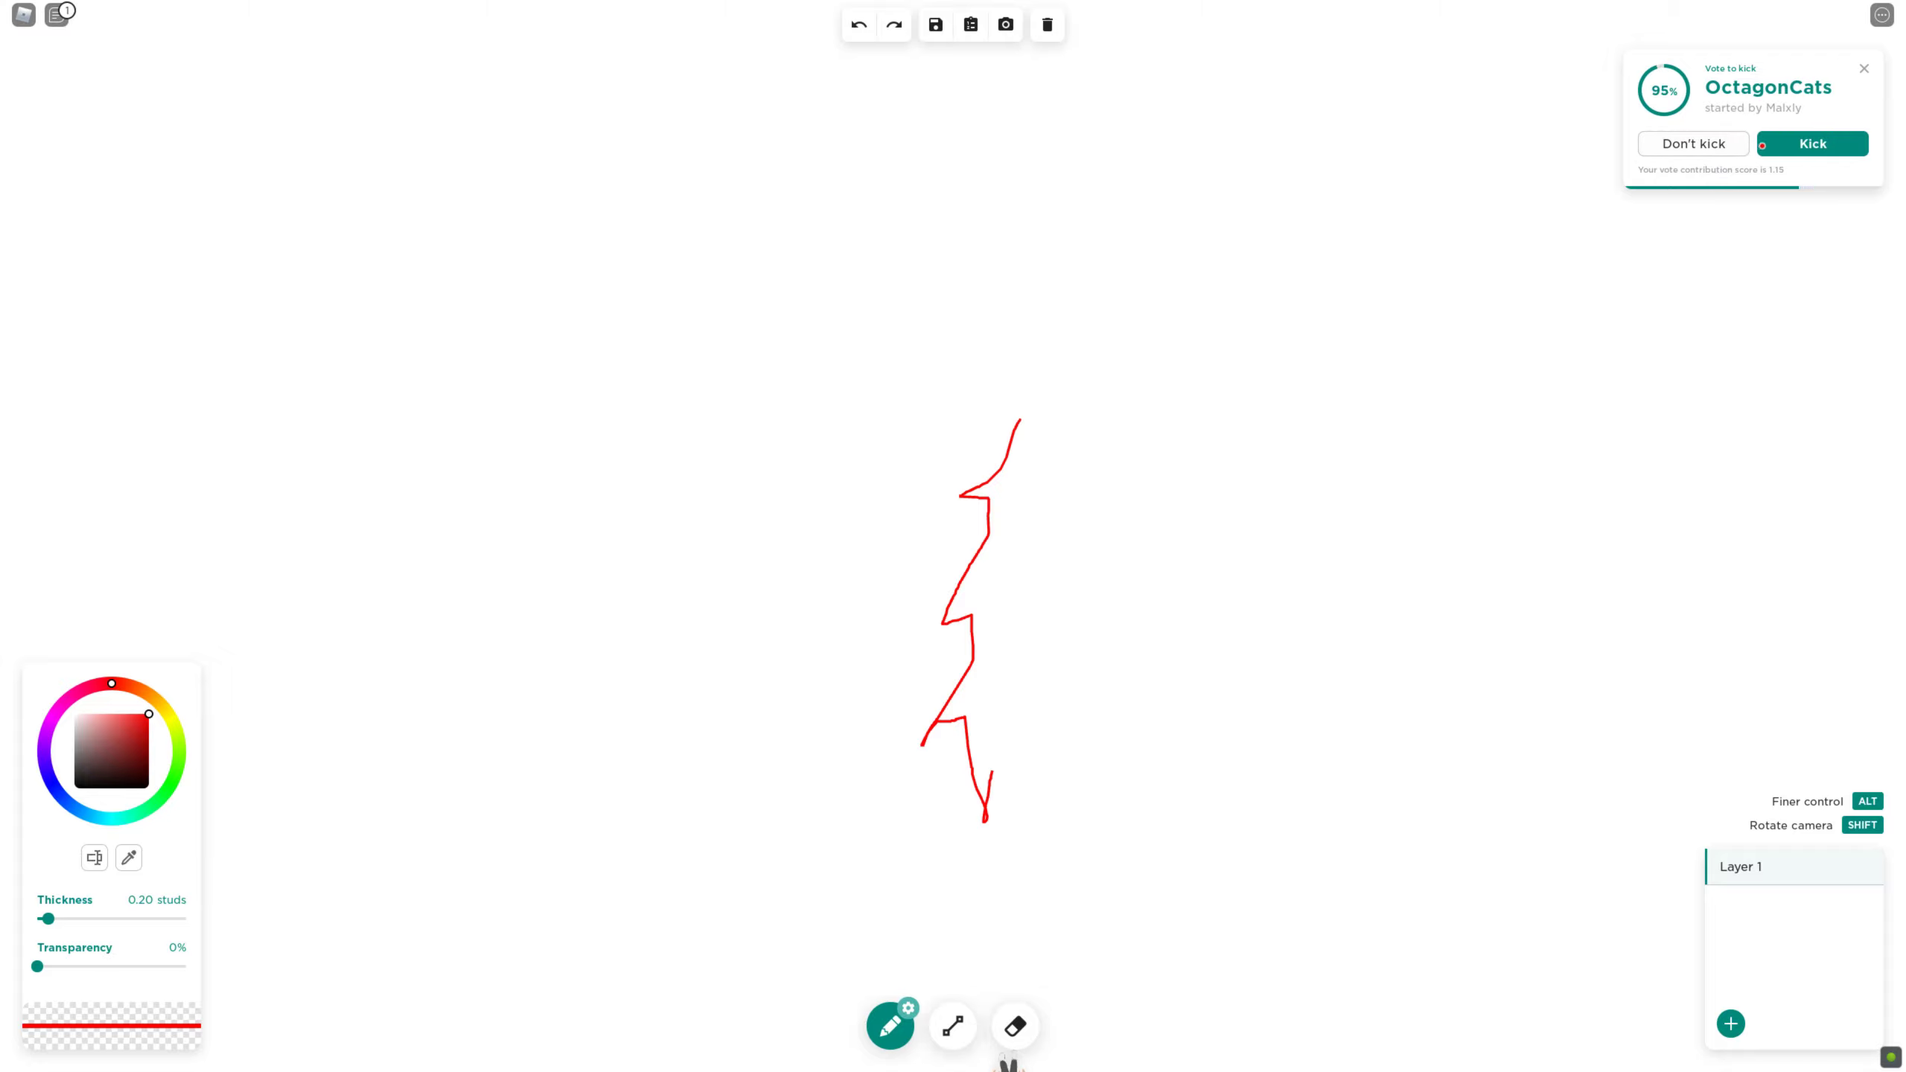
left_click(1780, 147)
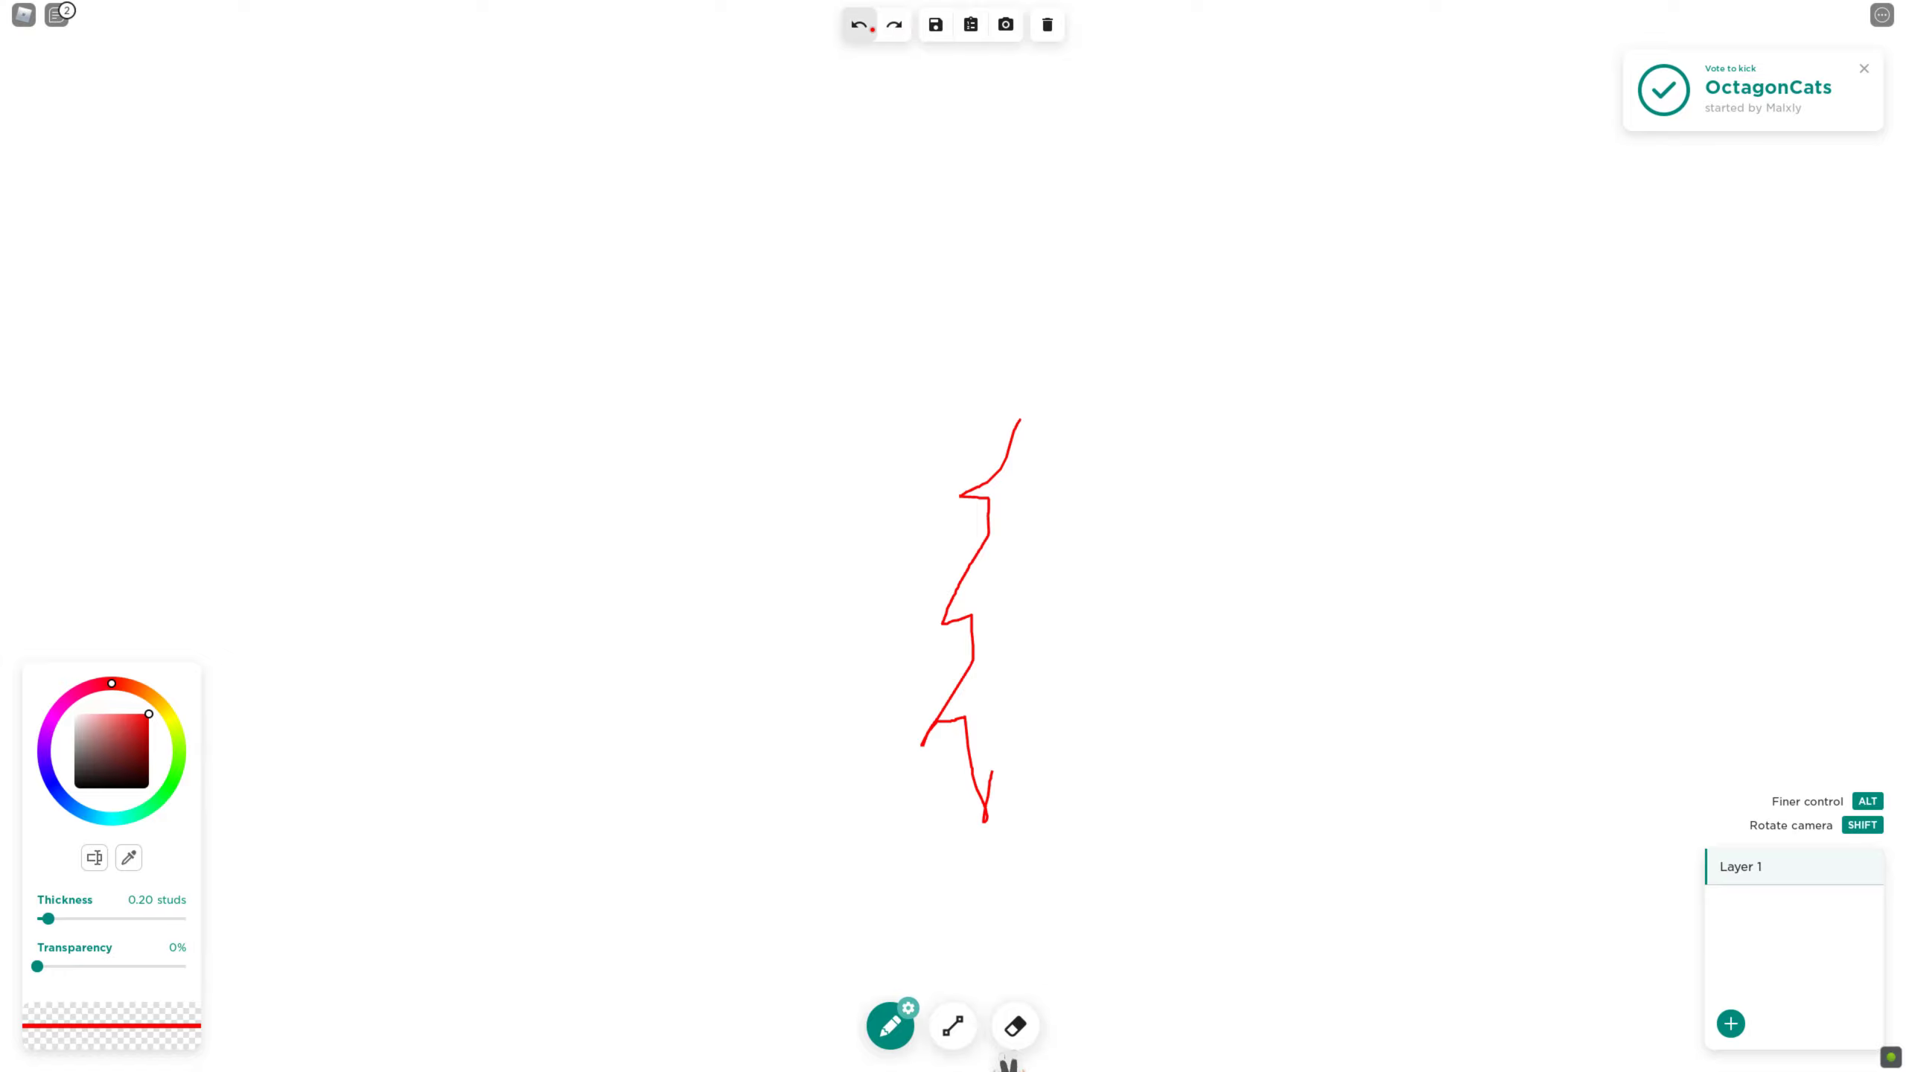
left_click(859, 24)
Draw a jagged red outline with a straight vertical stroke rising from its lower tip, and clear the canvas
mouse_move(1068, 352)
left_mouse_down()
mouse_move(1043, 397)
mouse_move(1006, 412)
mouse_move(1019, 427)
mouse_move(992, 474)
mouse_move(1014, 487)
mouse_move(976, 562)
mouse_move(999, 554)
mouse_move(934, 704)
mouse_move(954, 687)
mouse_move(1031, 872)
mouse_move(1024, 604)
left_mouse_up()
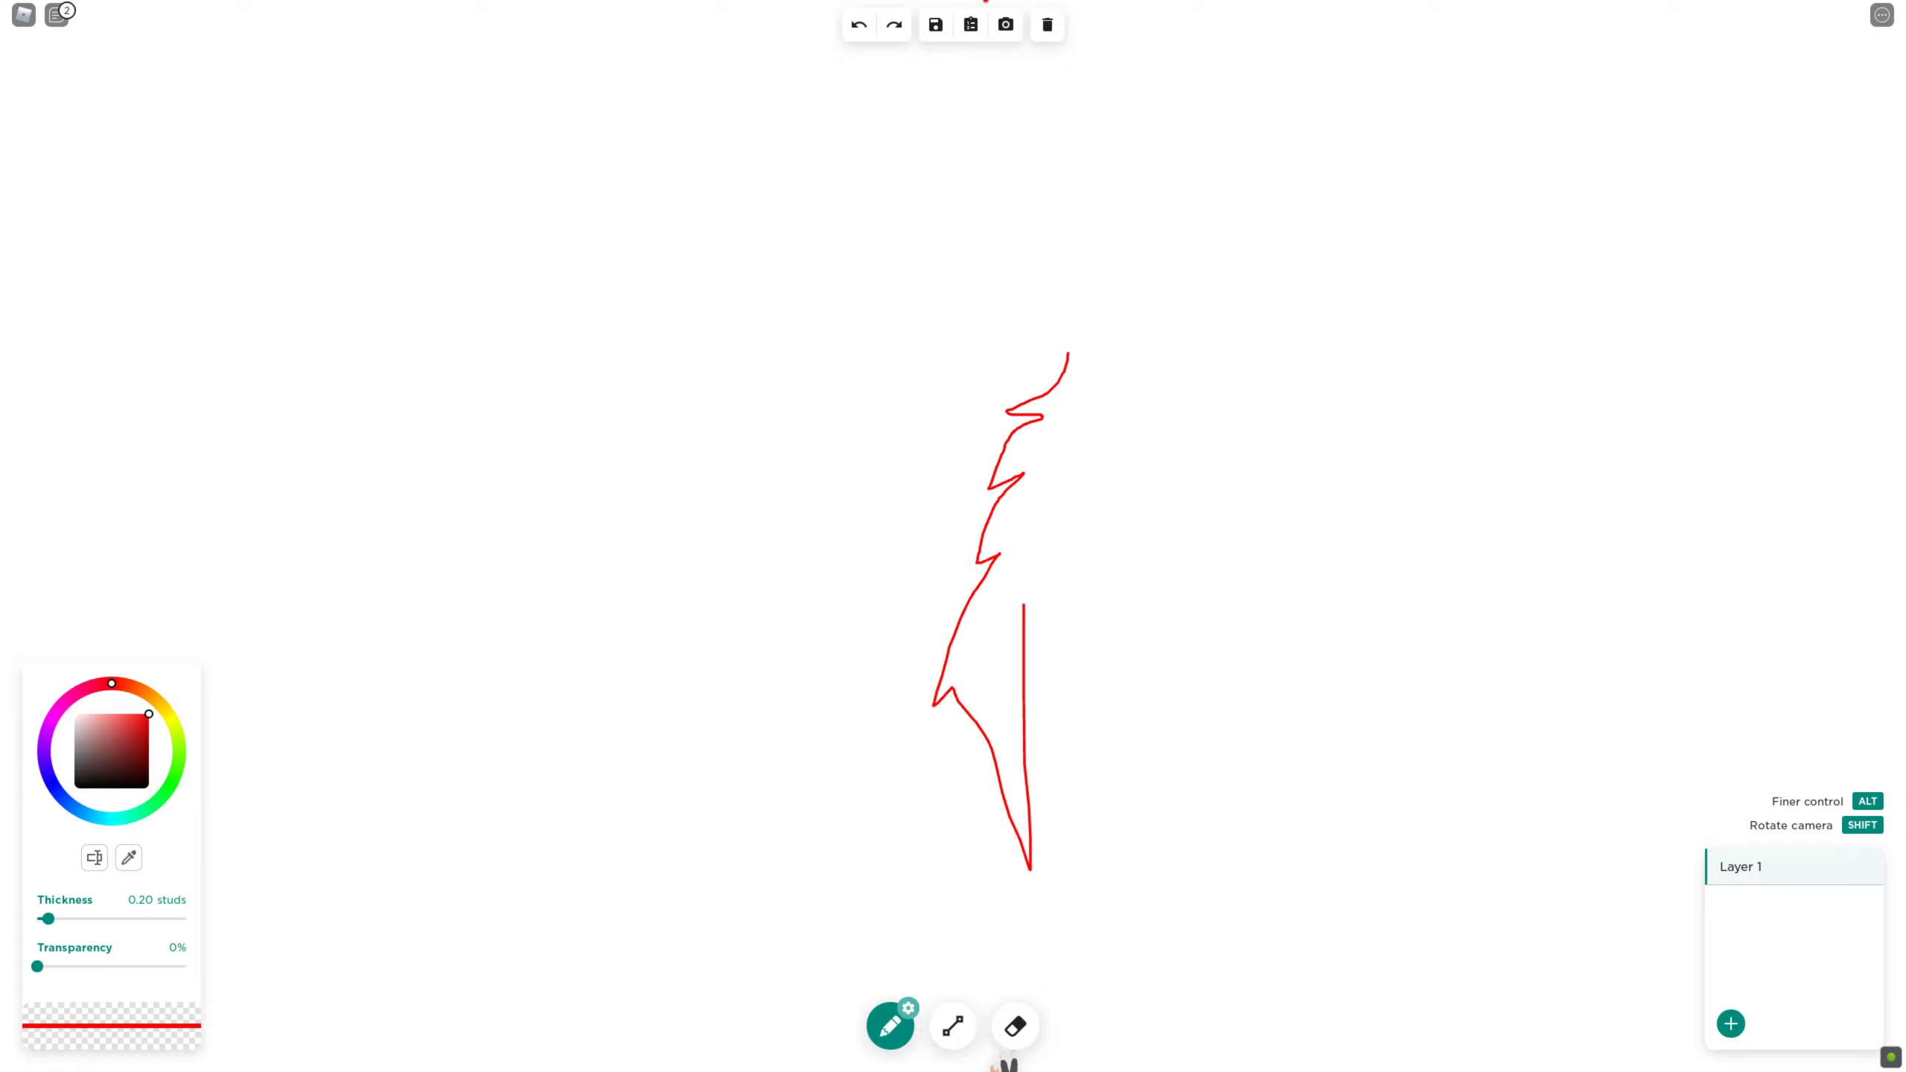
left_click(1047, 24)
left_click(1054, 575)
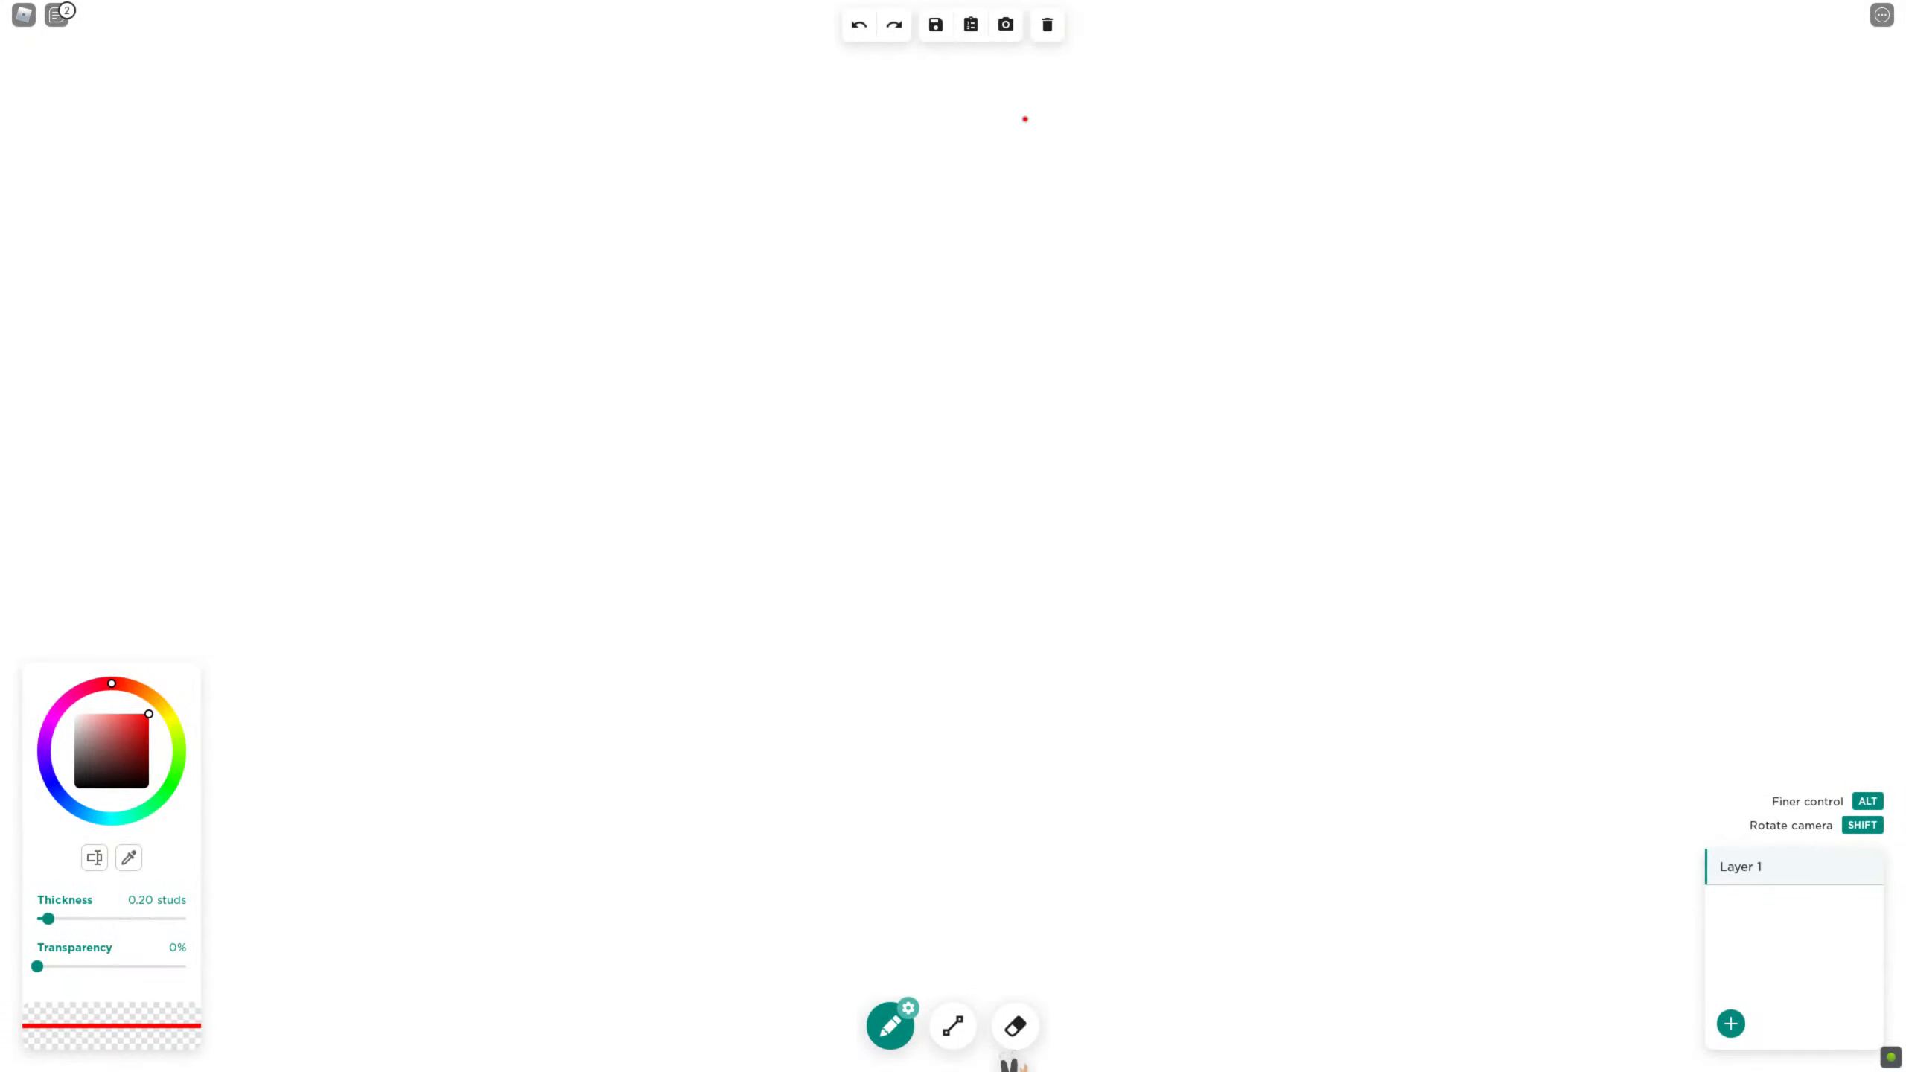
Load the save file "L man berg flag" onto the canvas
left_click(944, 16)
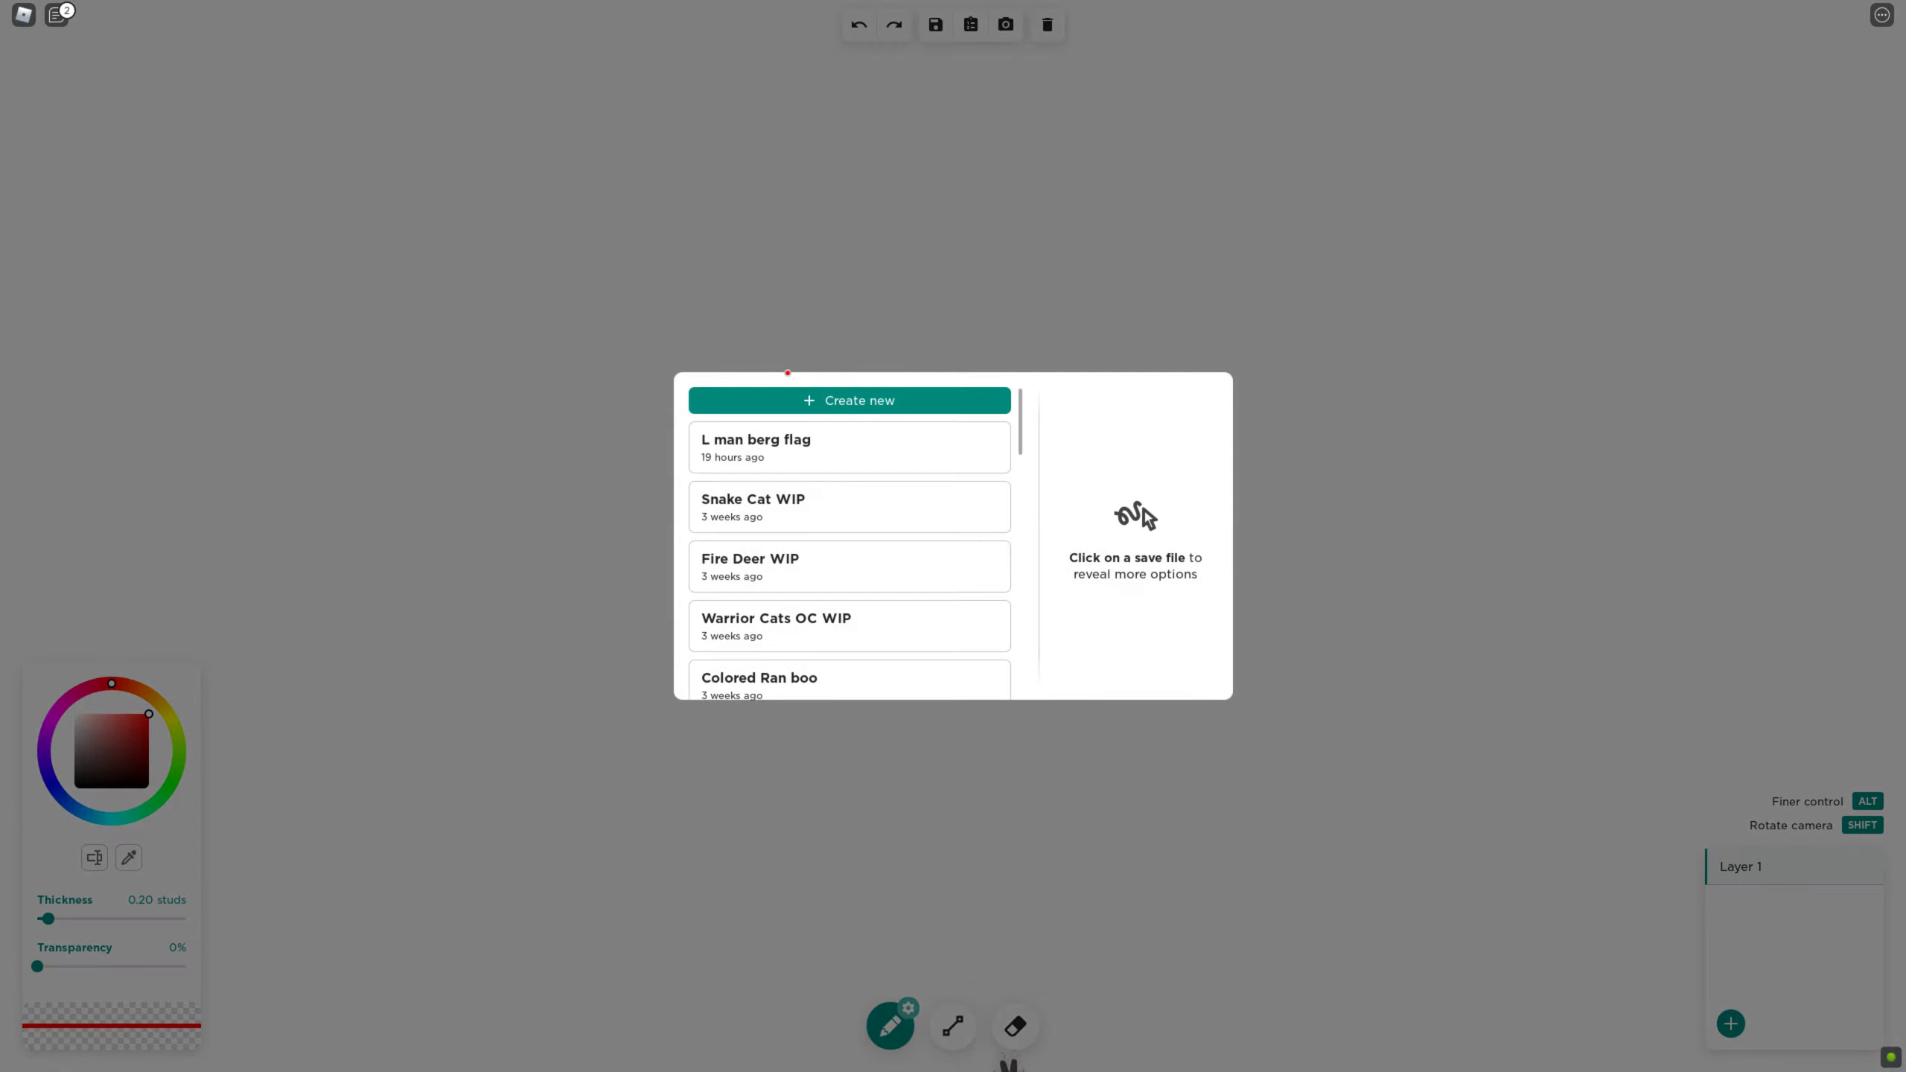
left_click(760, 445)
left_click(1093, 525)
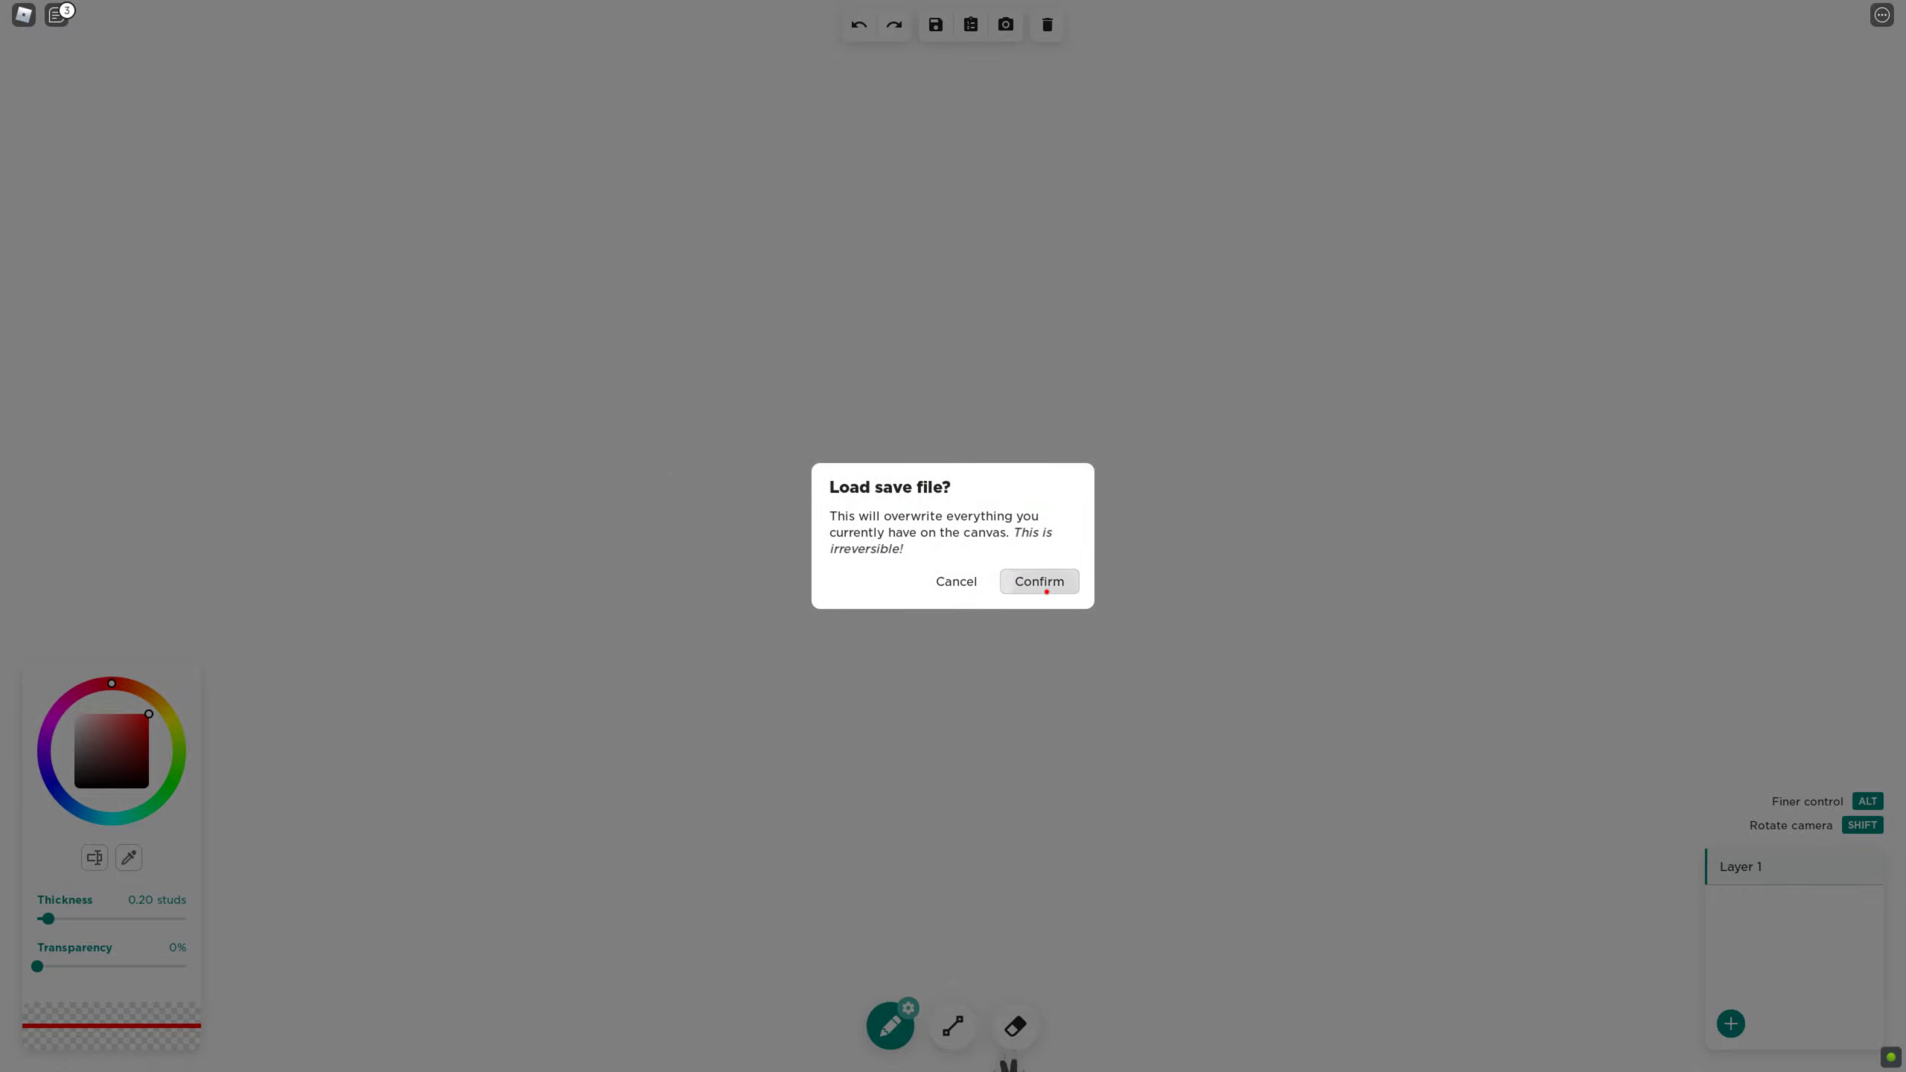
left_click(1047, 592)
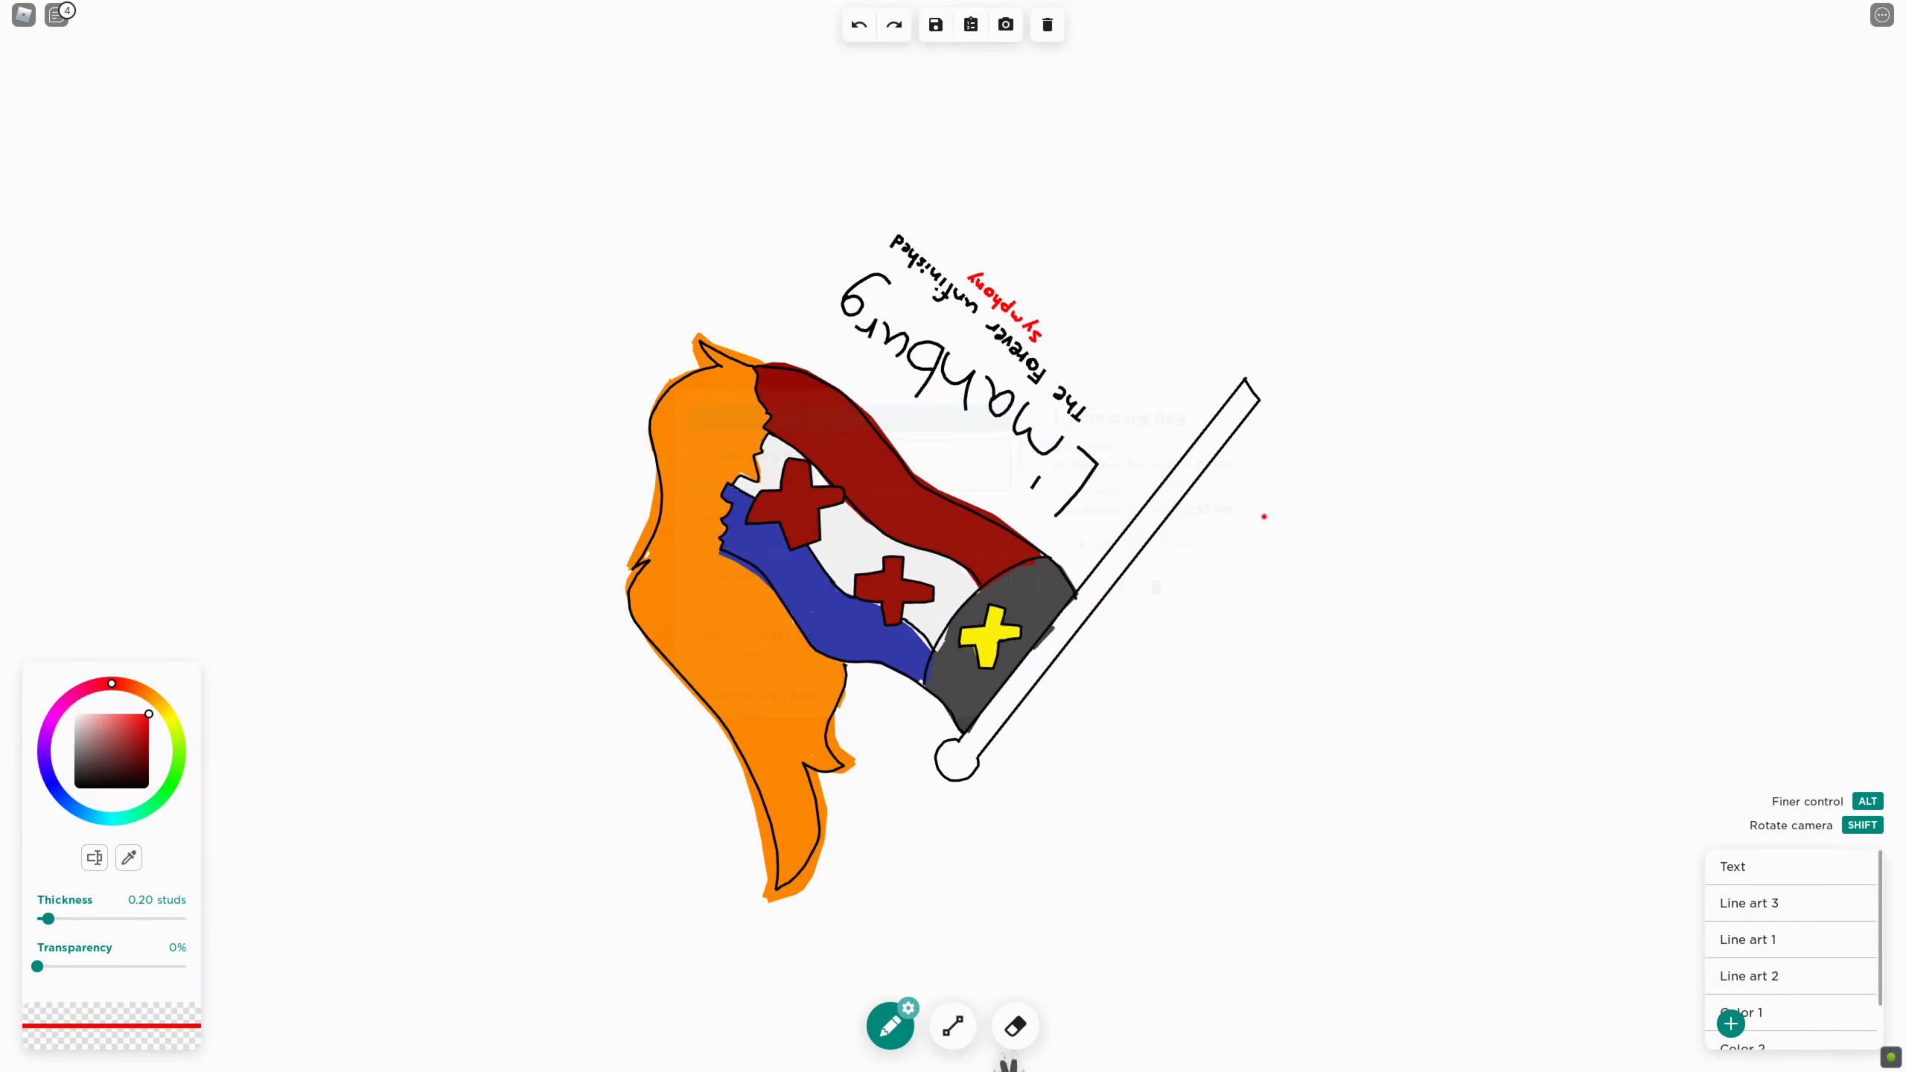
Add a new layer above the Text layer and make it the active layer
left_click(1257, 516)
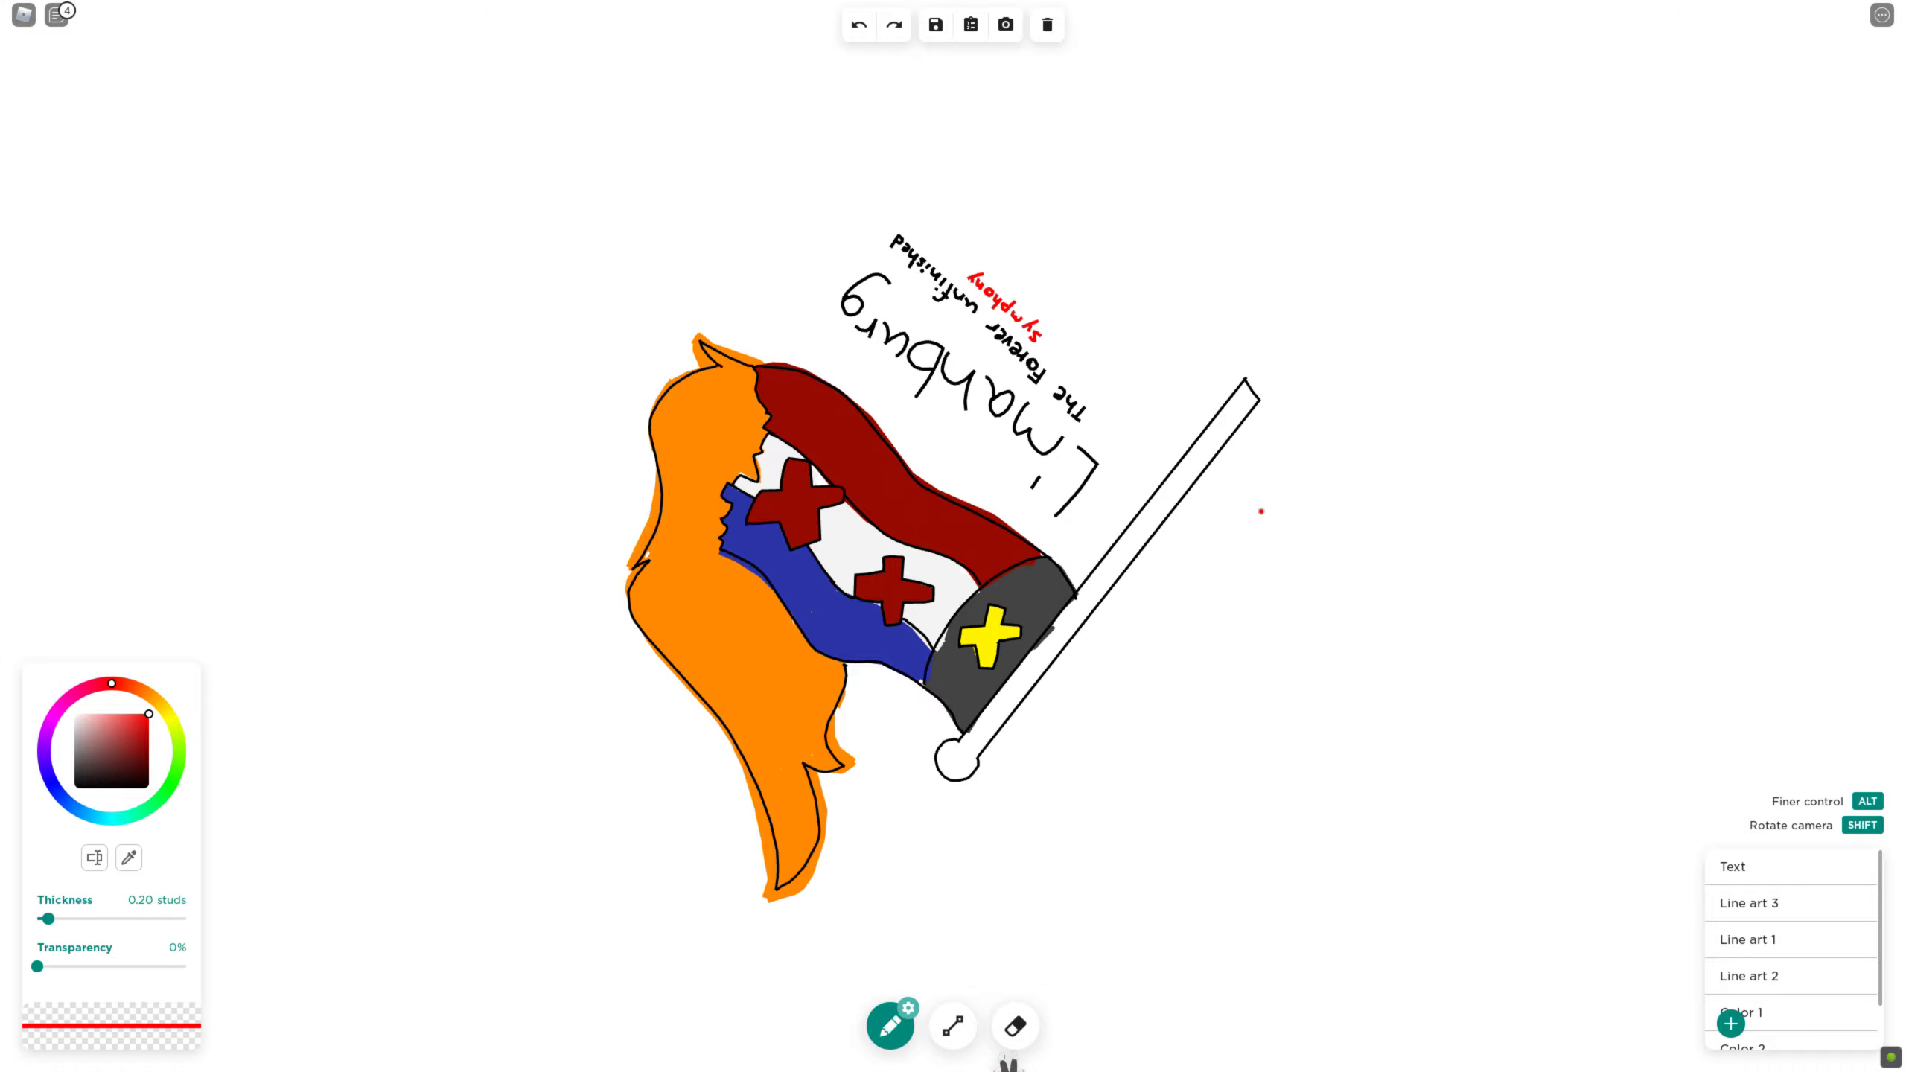
mouse_move(1261, 511)
left_mouse_down()
mouse_move(1298, 85)
mouse_move(1085, 8)
mouse_move(962, 3)
left_mouse_up()
mouse_move(696, 573)
left_mouse_down()
mouse_move(604, 596)
mouse_move(702, 660)
mouse_move(847, 681)
left_mouse_up()
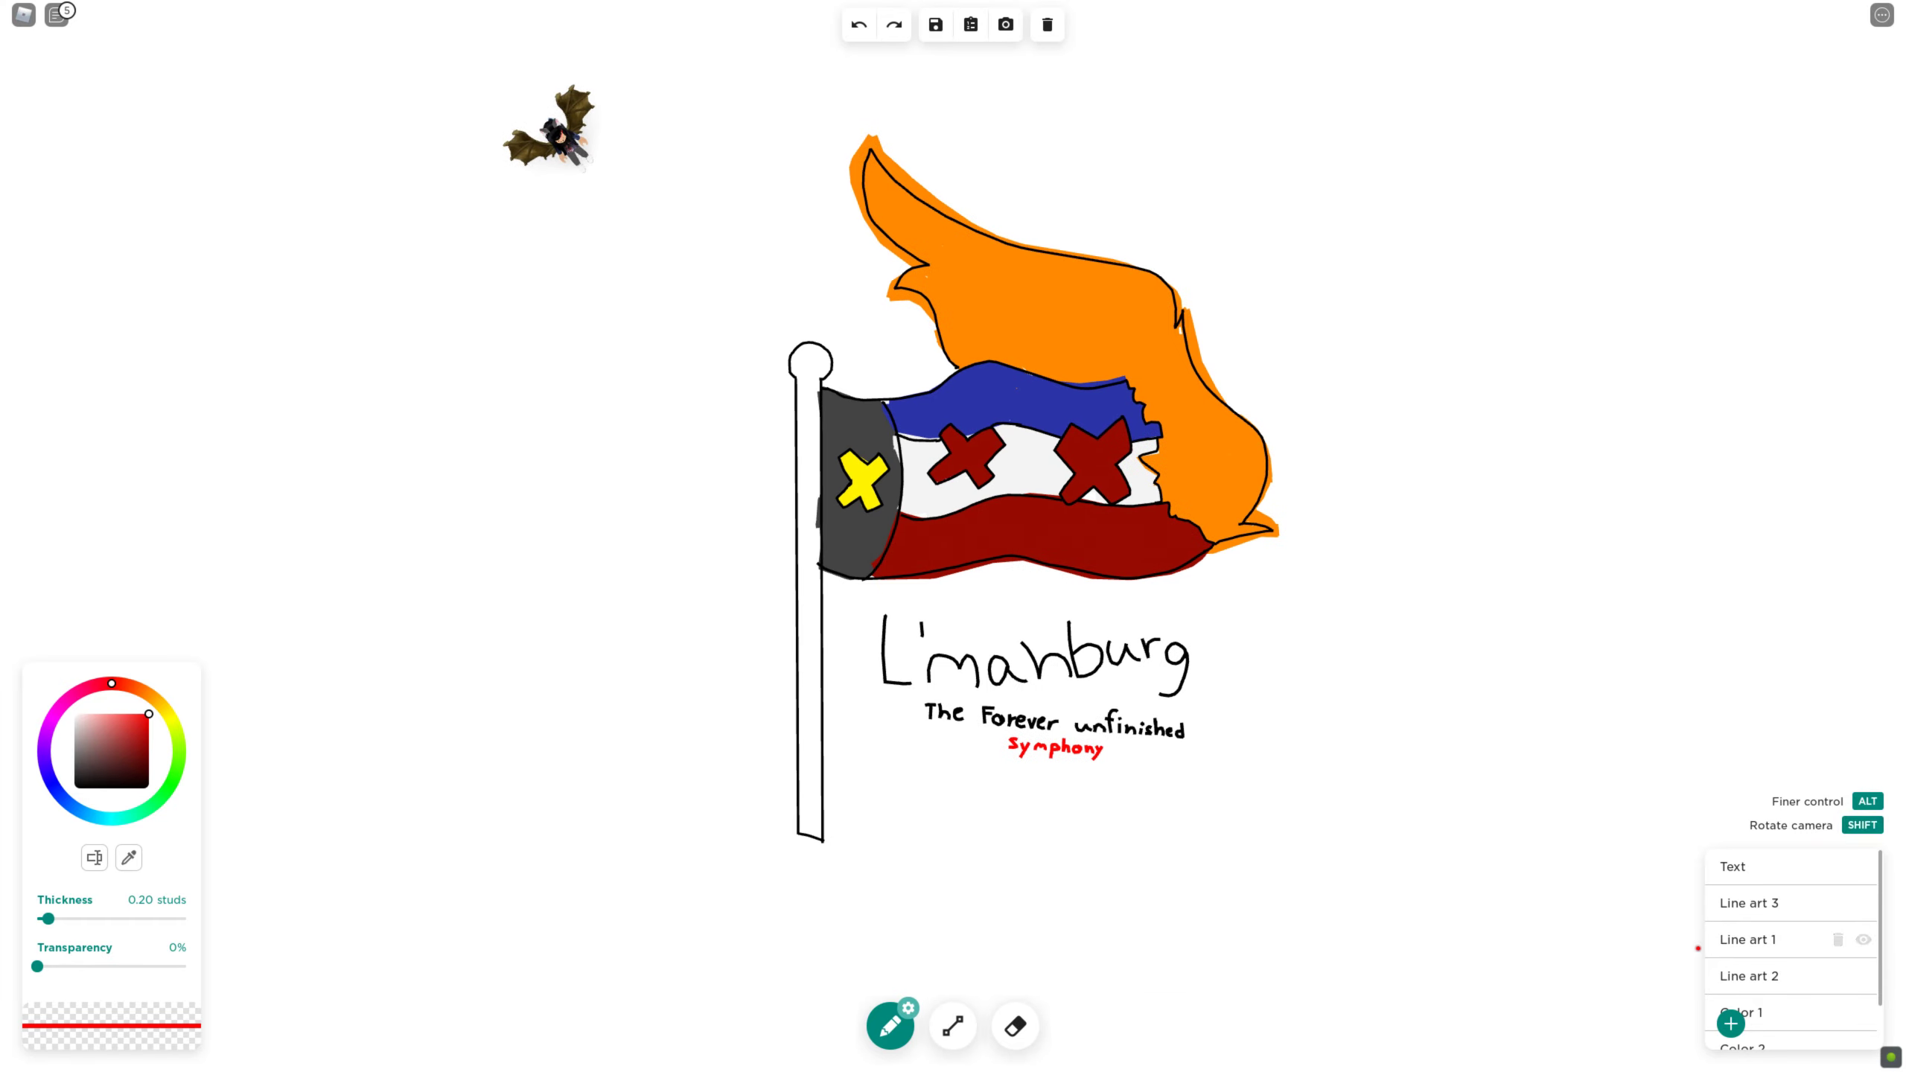
left_click(1772, 867)
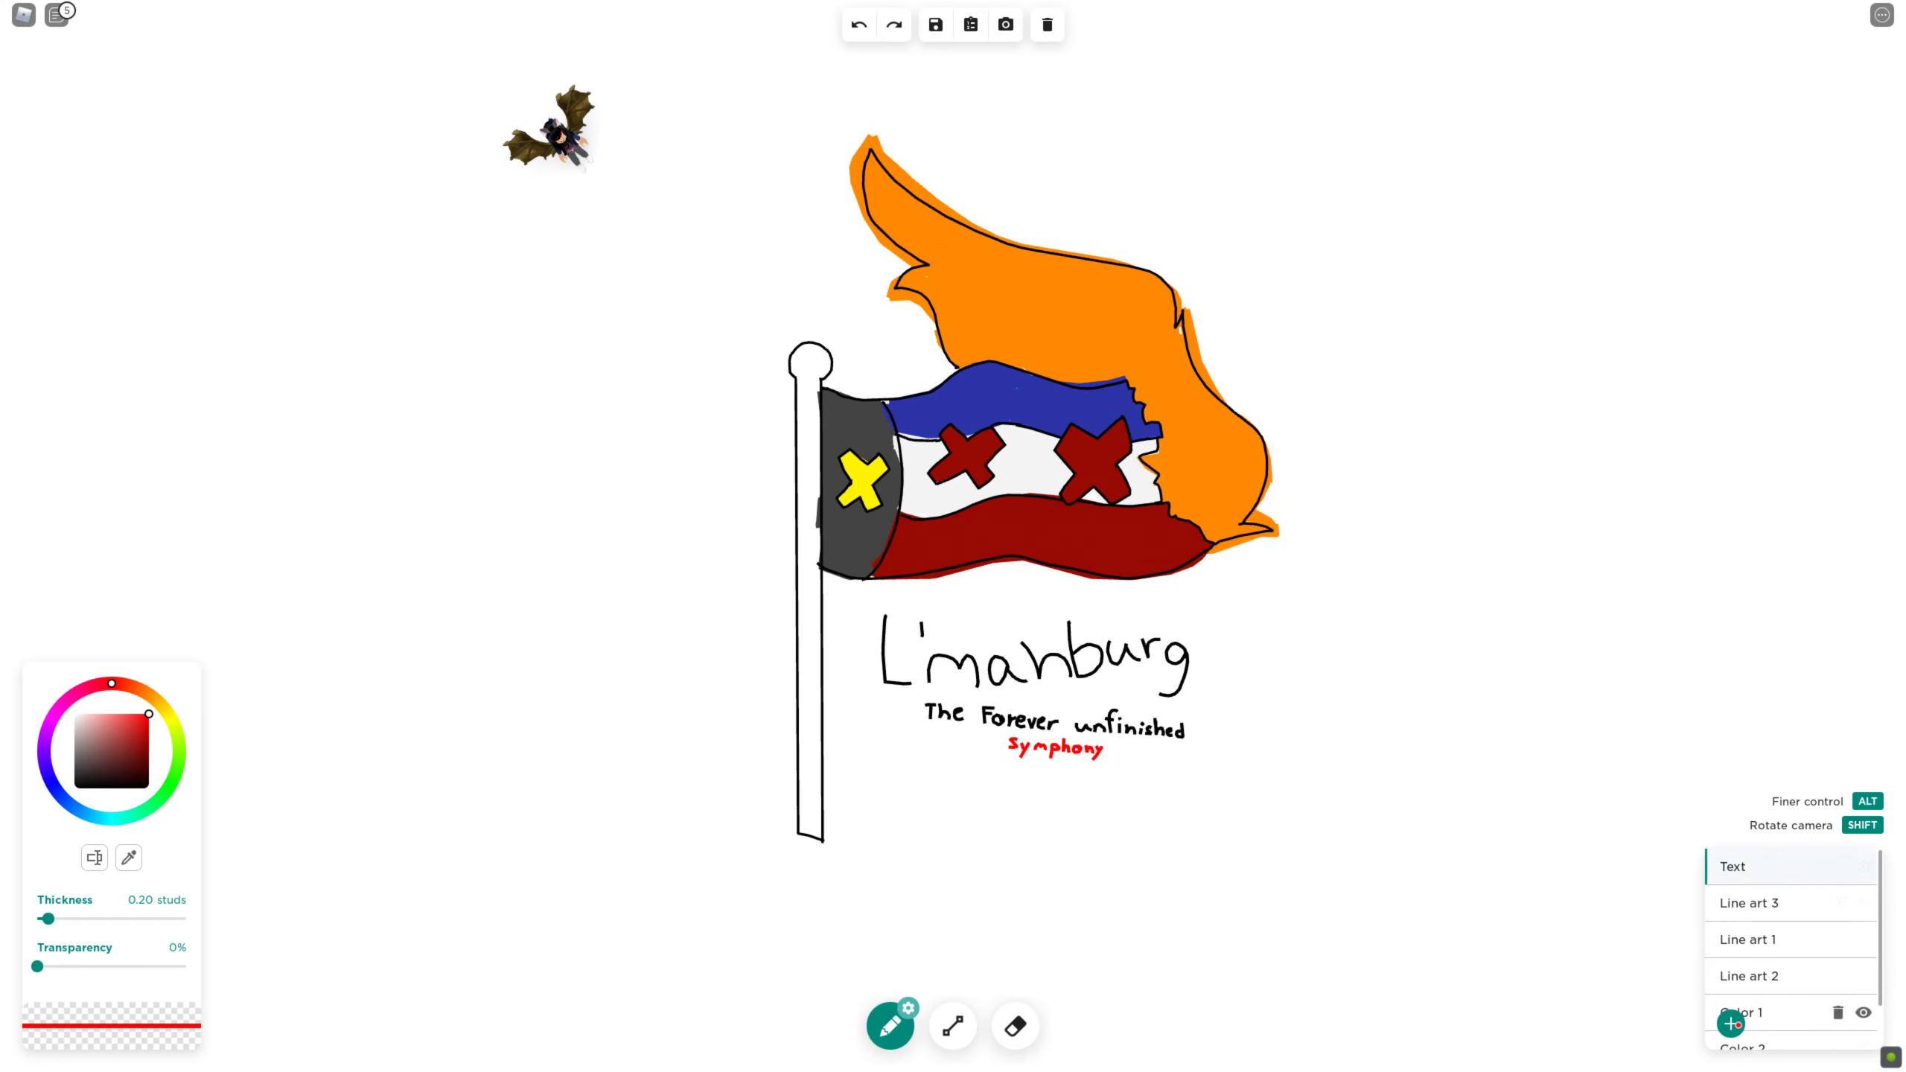
left_click(1733, 1025)
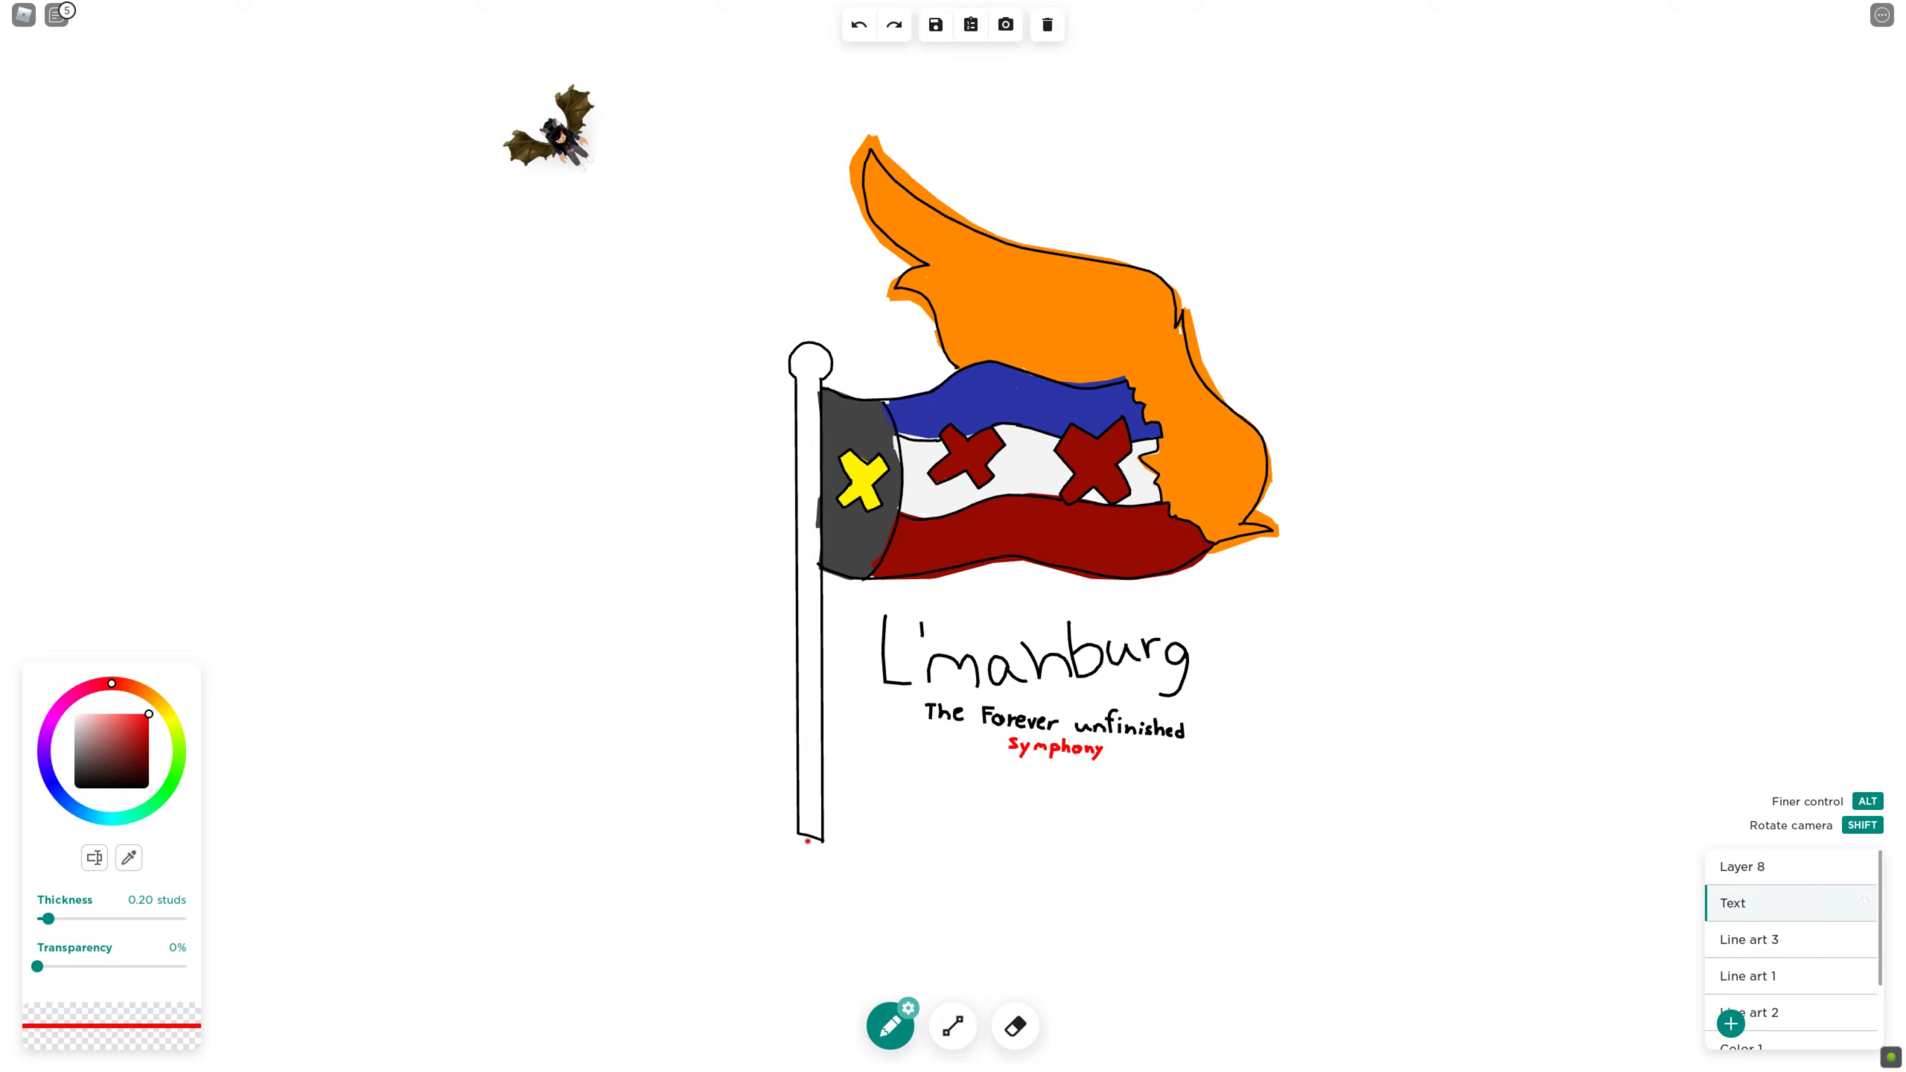
left_click(1801, 867)
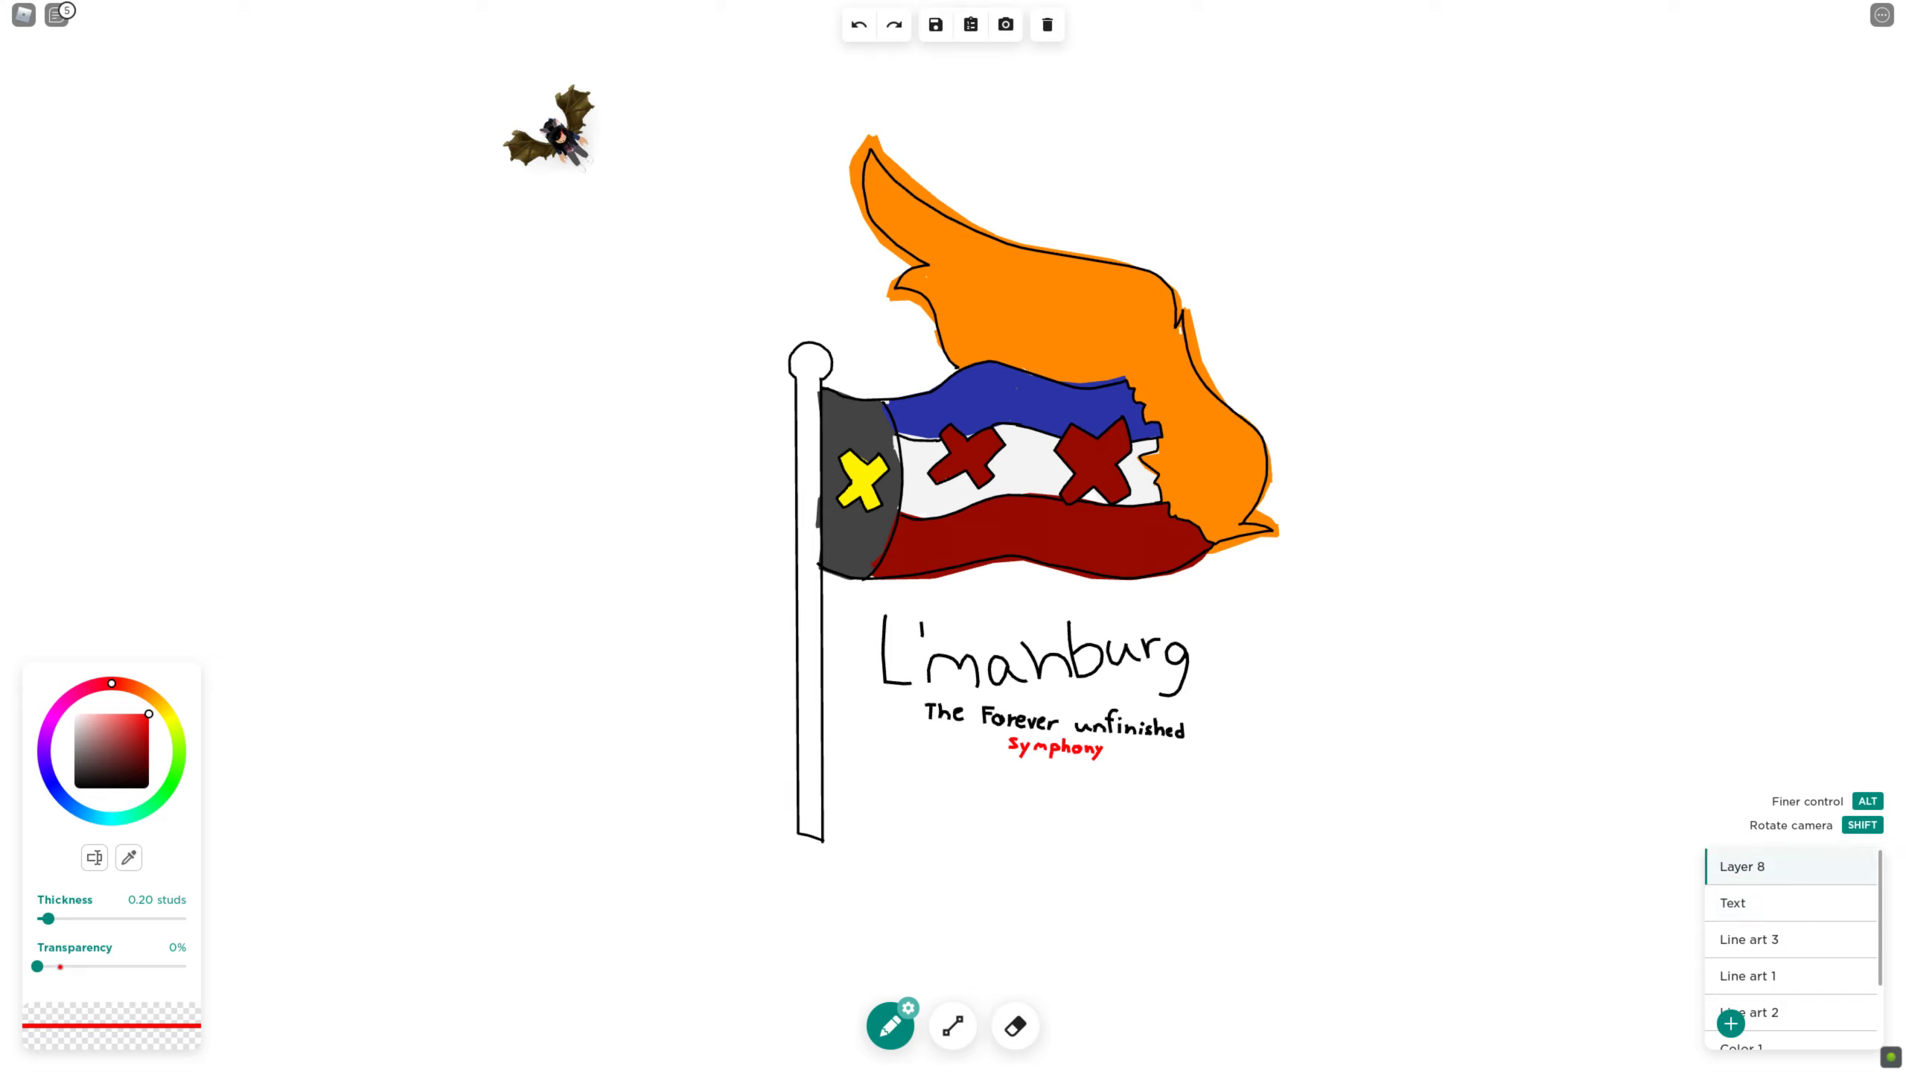
Set the brush to white with 16% transparency and a thickness of 1.29 studs
mouse_move(44, 972)
left_mouse_down()
mouse_move(119, 978)
mouse_move(73, 984)
left_mouse_up()
left_click_drag(49, 919, 132, 919)
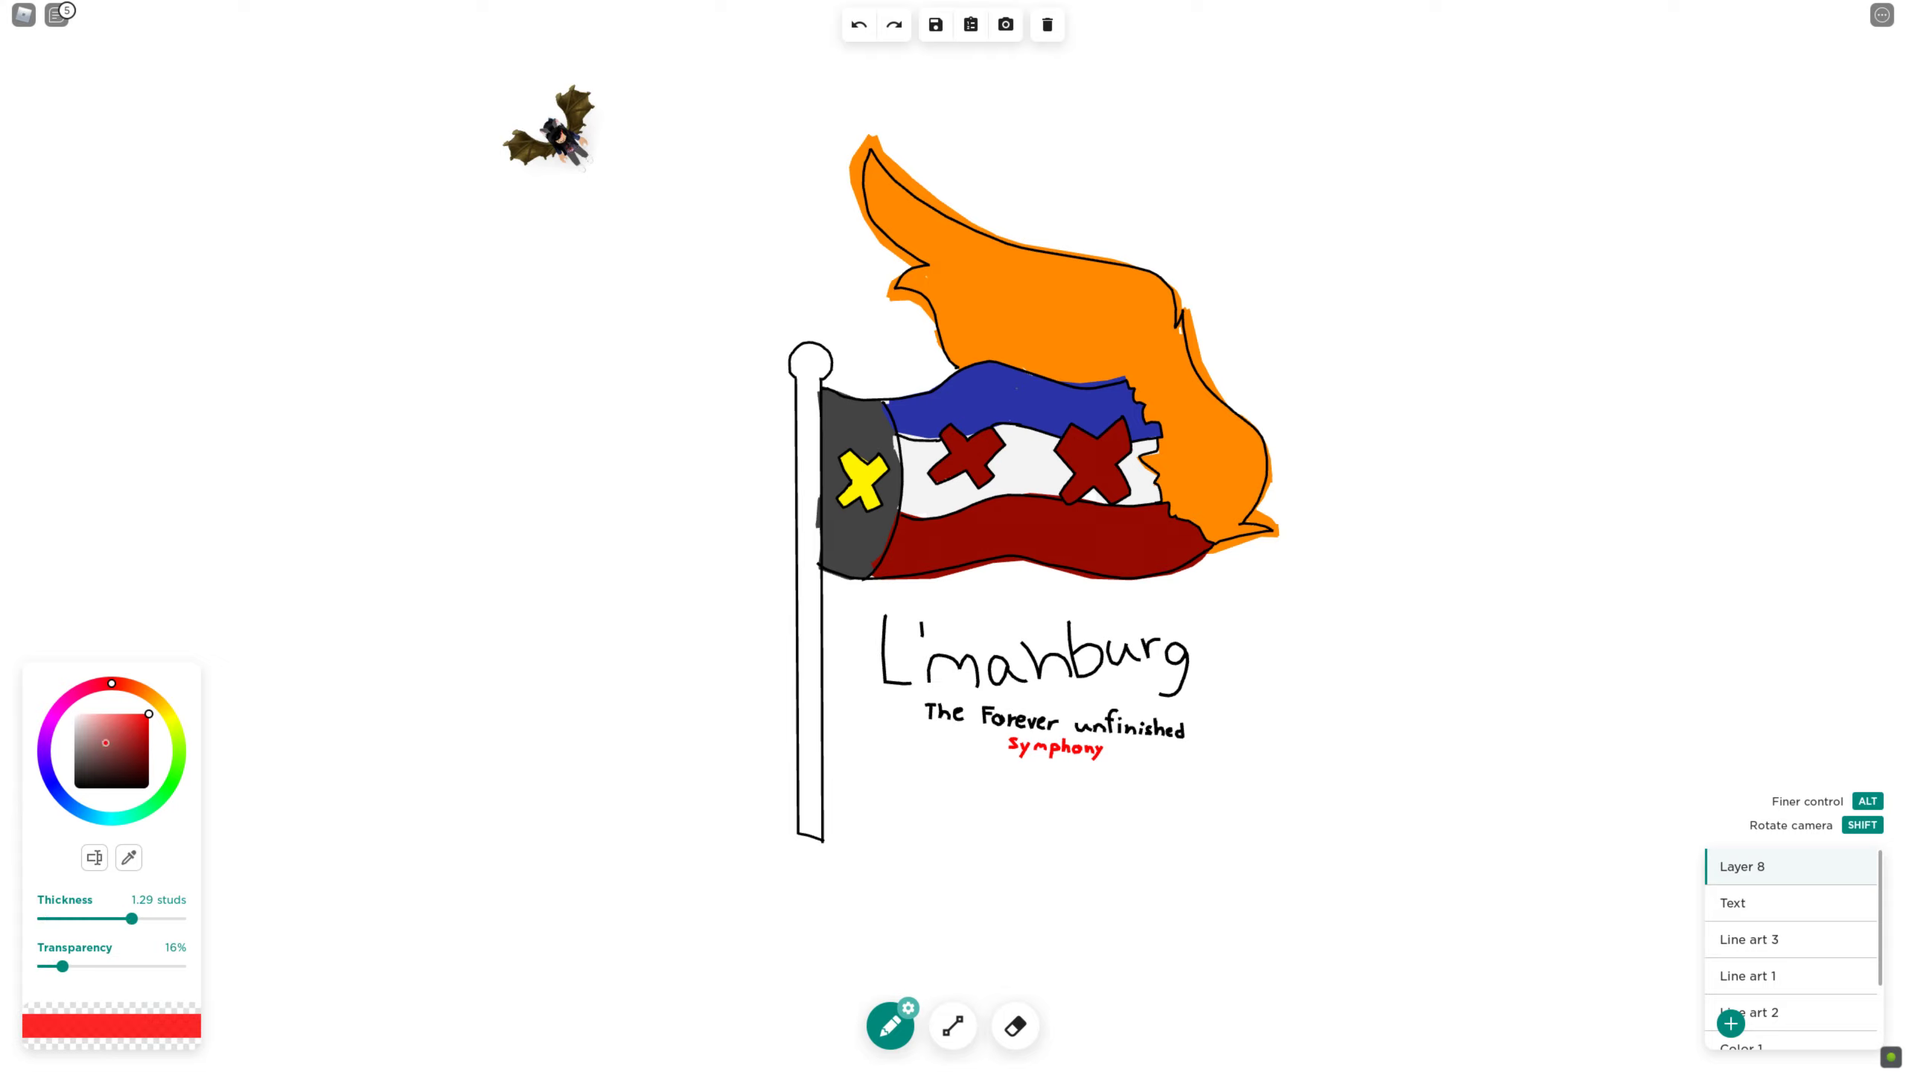
left_click_drag(149, 715, 75, 714)
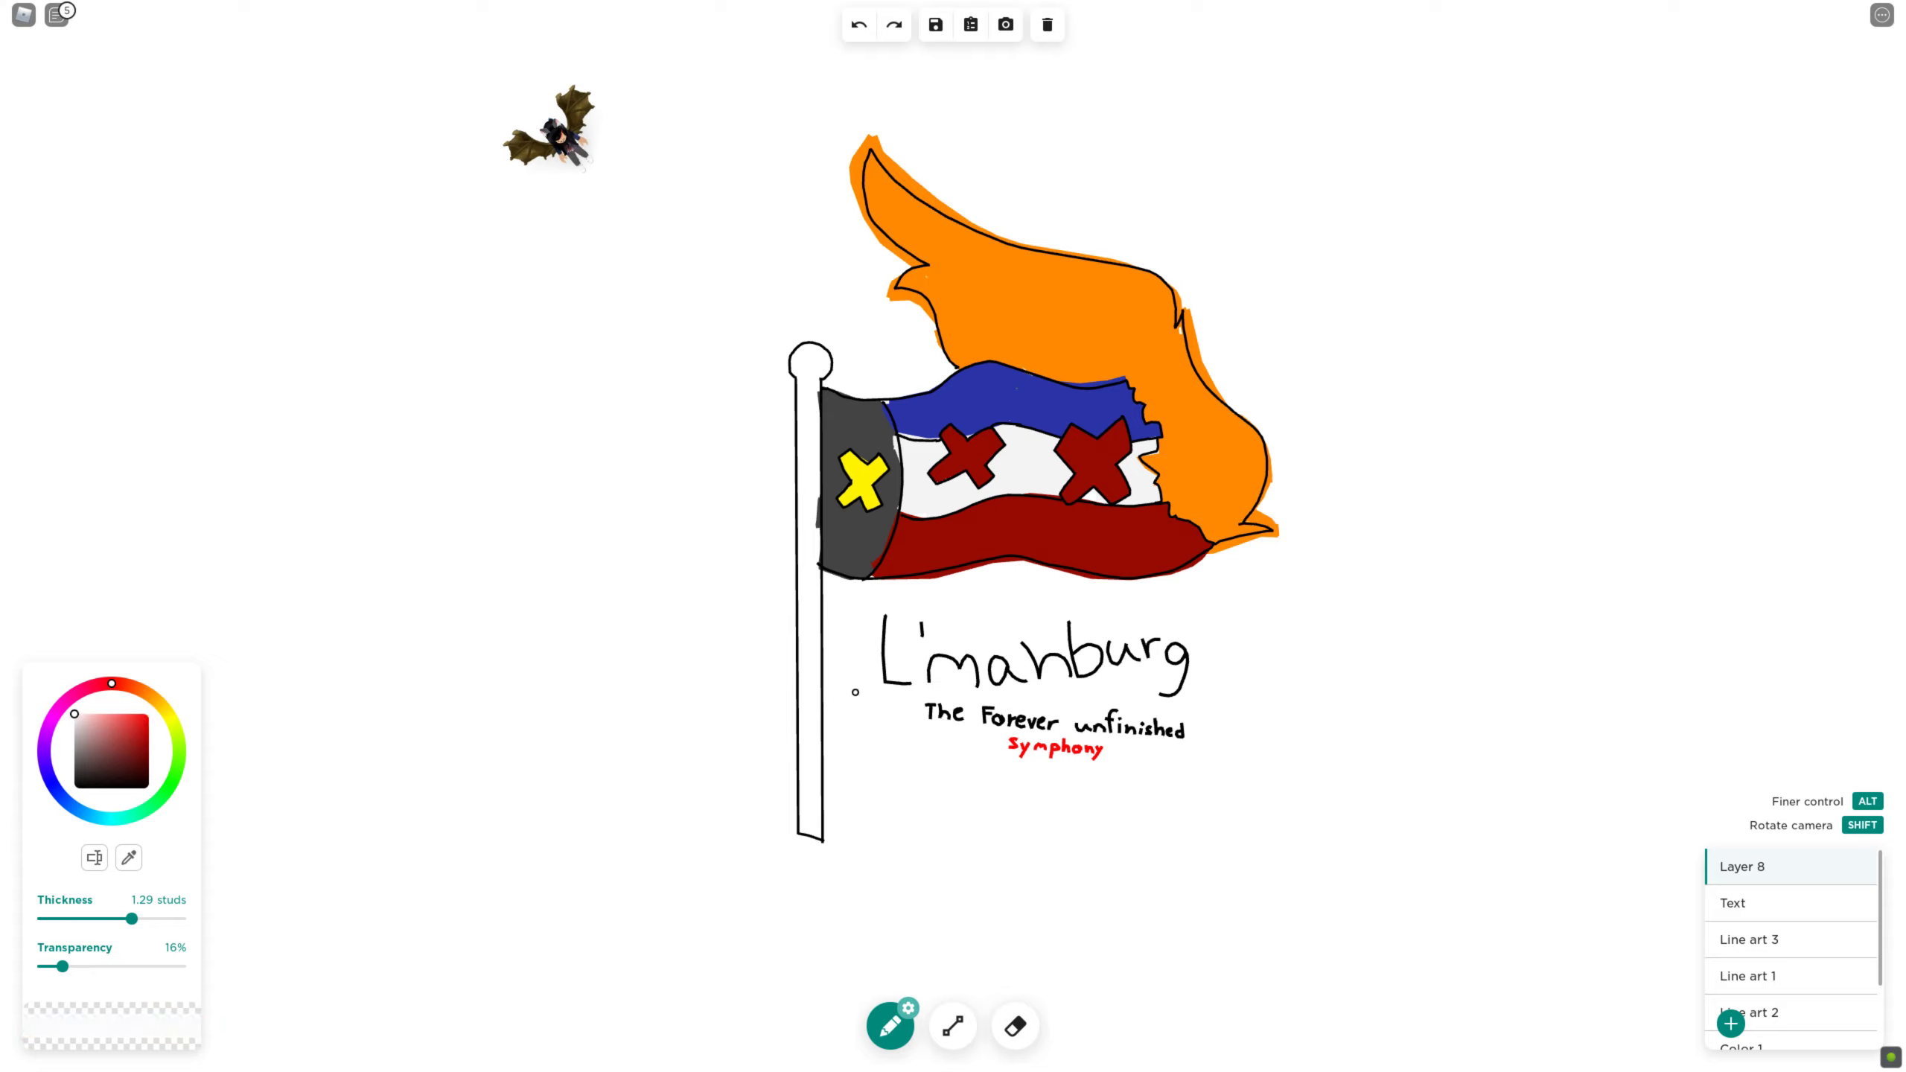
Undo a first white stroke, set the thickness to 2.00 studs, and paint white over the flag's lettering, lower stripe and pole
mouse_move(774, 785)
left_mouse_down()
mouse_move(848, 814)
mouse_move(803, 839)
mouse_move(851, 851)
left_mouse_up()
left_click(858, 25)
left_click_drag(131, 918, 186, 918)
mouse_move(876, 803)
left_mouse_down()
mouse_move(767, 824)
mouse_move(776, 853)
mouse_move(848, 818)
mouse_move(1164, 752)
mouse_move(1128, 733)
mouse_move(1137, 671)
mouse_move(1057, 631)
mouse_move(1181, 650)
mouse_move(907, 696)
mouse_move(954, 650)
mouse_move(810, 660)
mouse_move(882, 607)
left_mouse_up()
mouse_move(1137, 547)
left_mouse_down()
mouse_move(1055, 547)
mouse_move(1201, 570)
mouse_move(1251, 470)
mouse_move(1050, 518)
mouse_move(1276, 530)
mouse_move(1201, 526)
mouse_move(1268, 526)
mouse_move(1261, 487)
mouse_move(1154, 583)
mouse_move(818, 570)
left_mouse_up()
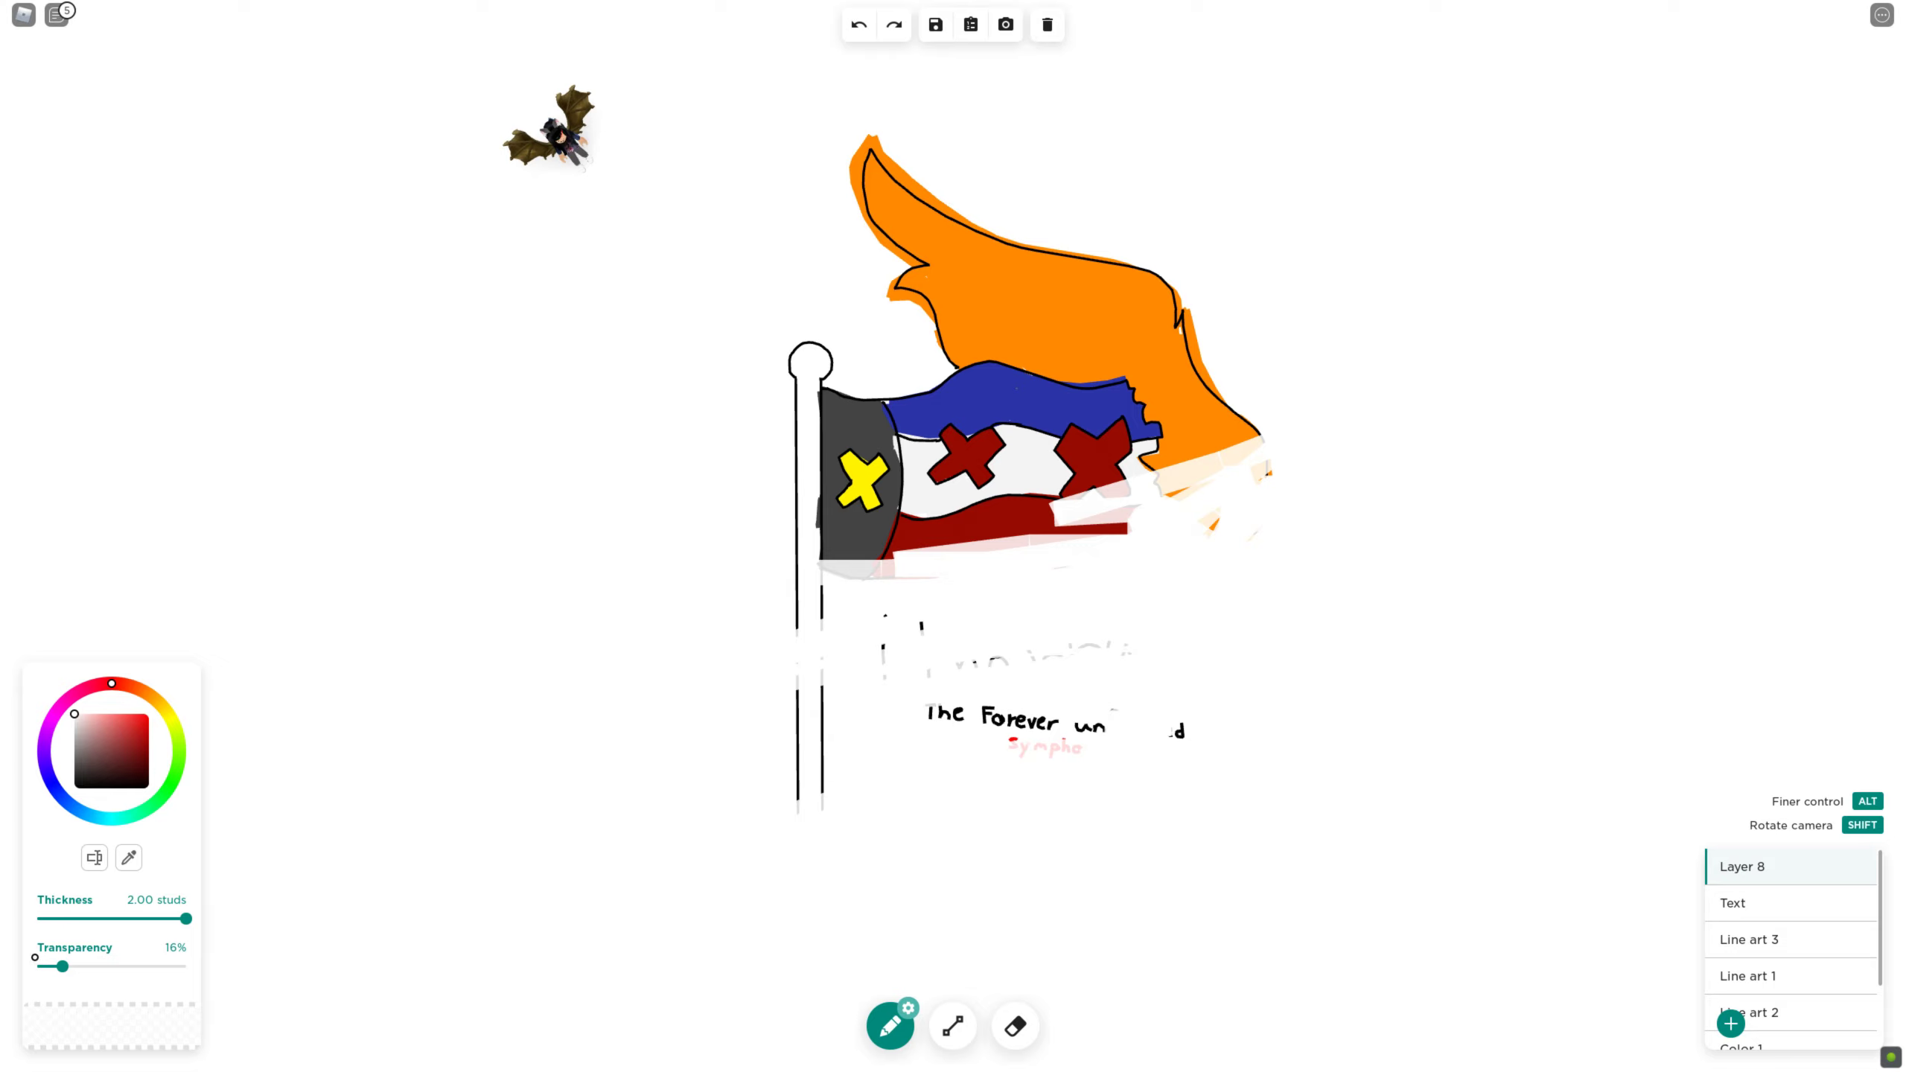
Reset the brush to 0% transparency and 0.20 studs thickness, and clear everything from the canvas
left_click_drag(68, 966, 1, 960)
left_click_drag(182, 922, 51, 927)
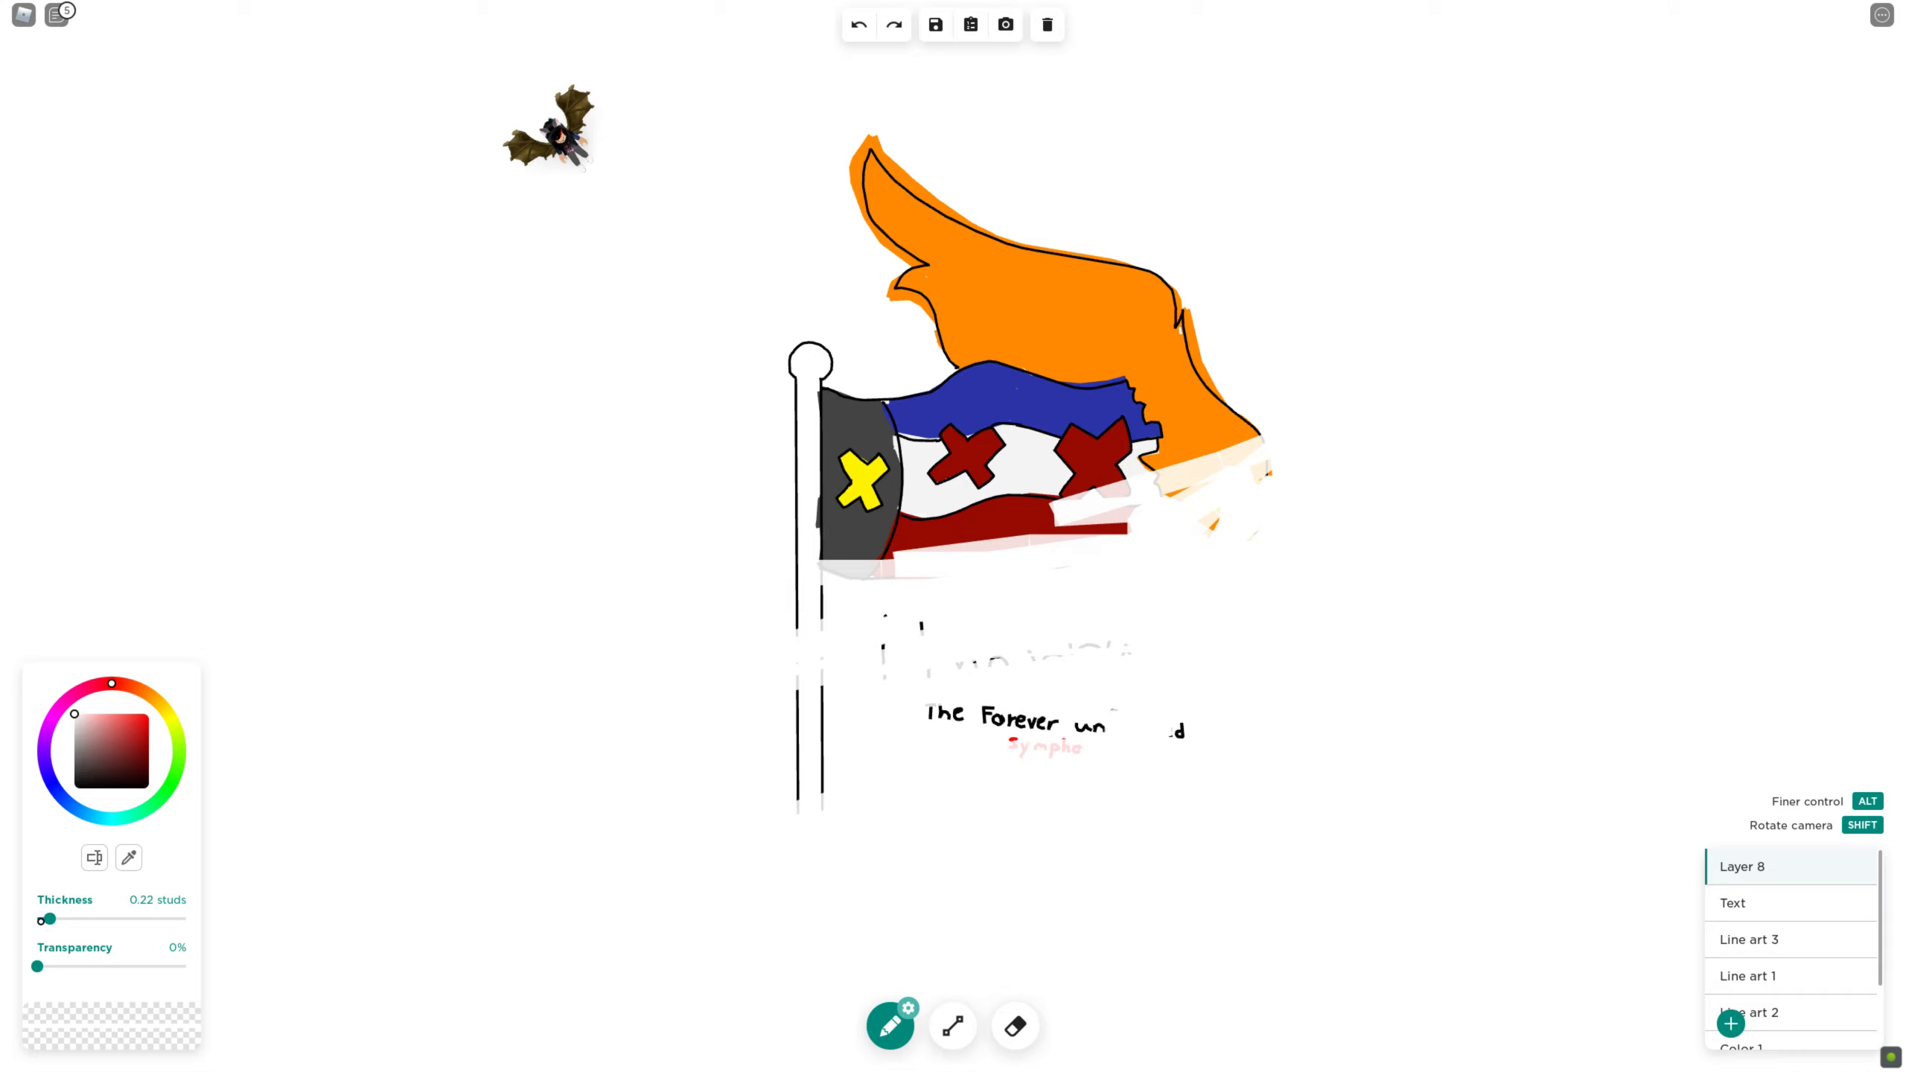
left_click(49, 920)
left_click_drag(49, 919, 49, 919)
left_click(1048, 25)
left_click(1010, 568)
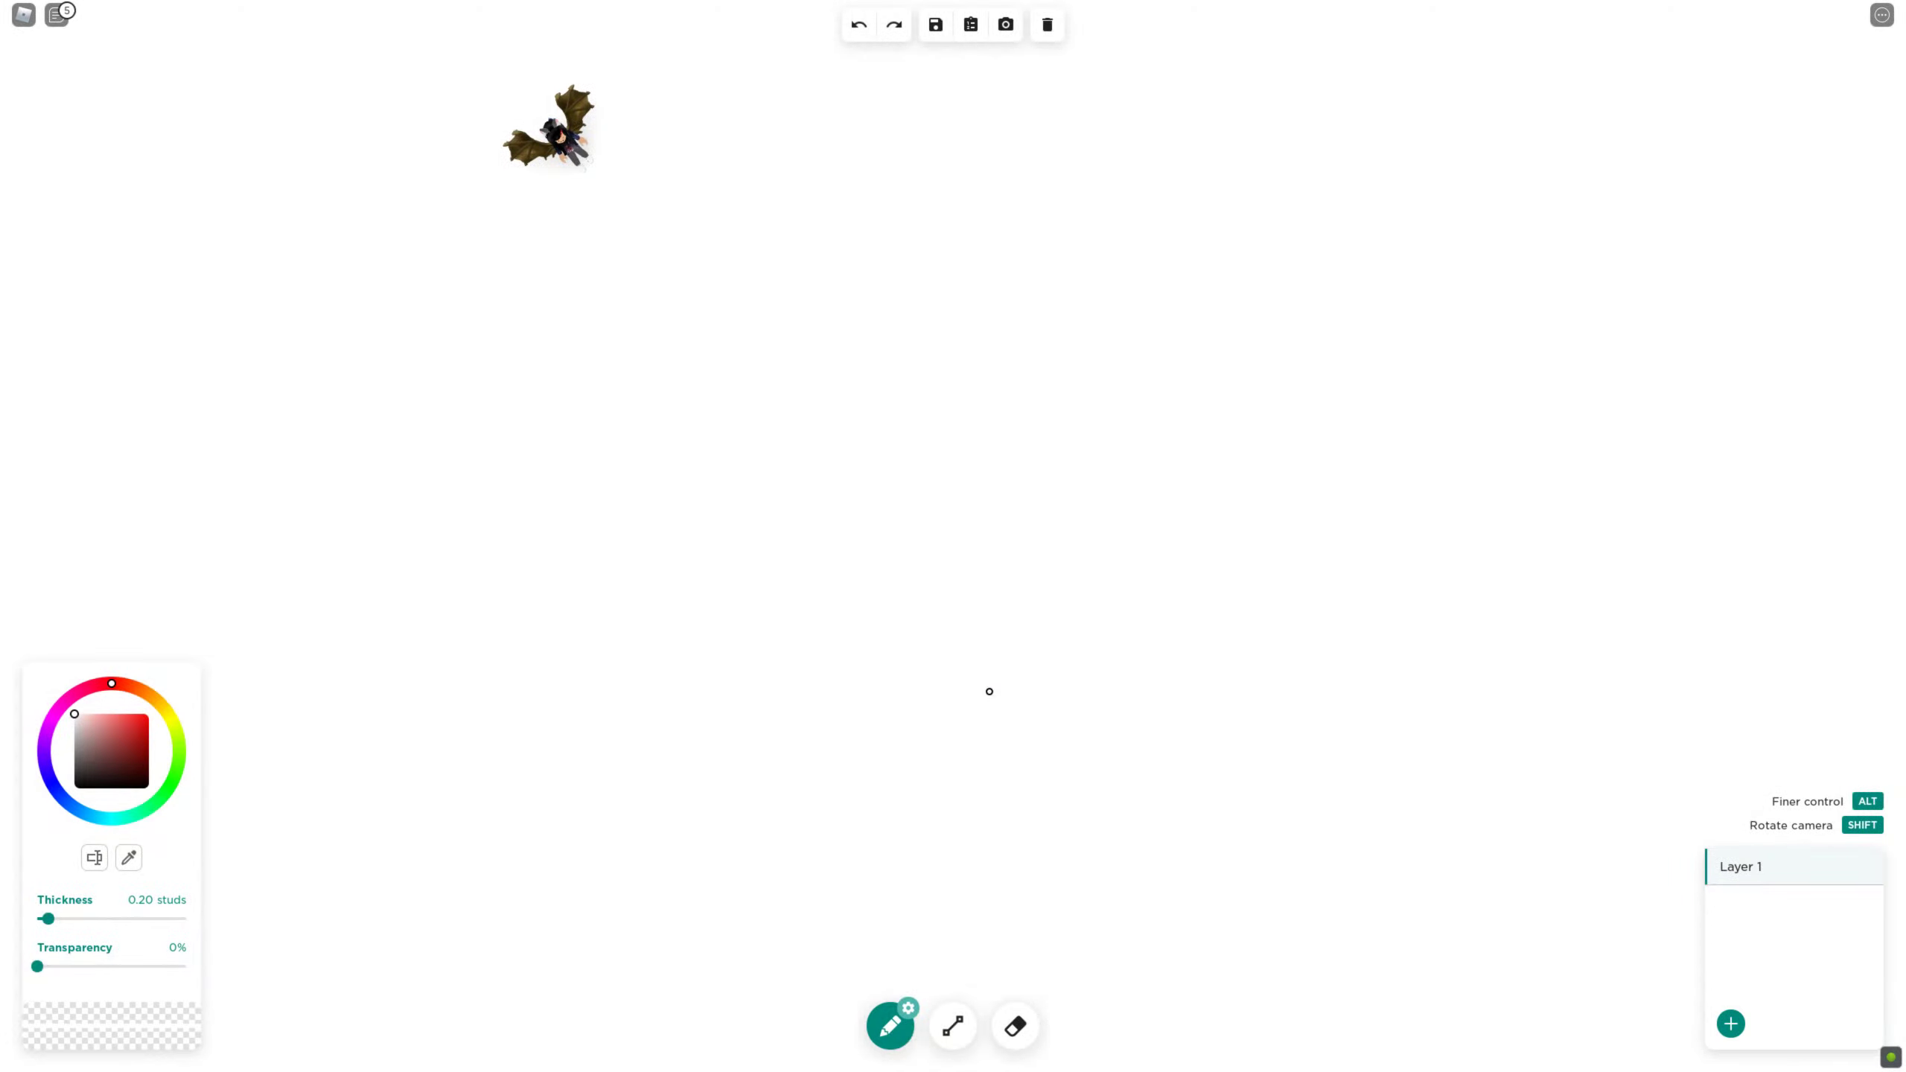
Set the brush colour to bright red and draw a jagged outline that runs into wide horizontal scribbles
left_click_drag(124, 756, 229, 659)
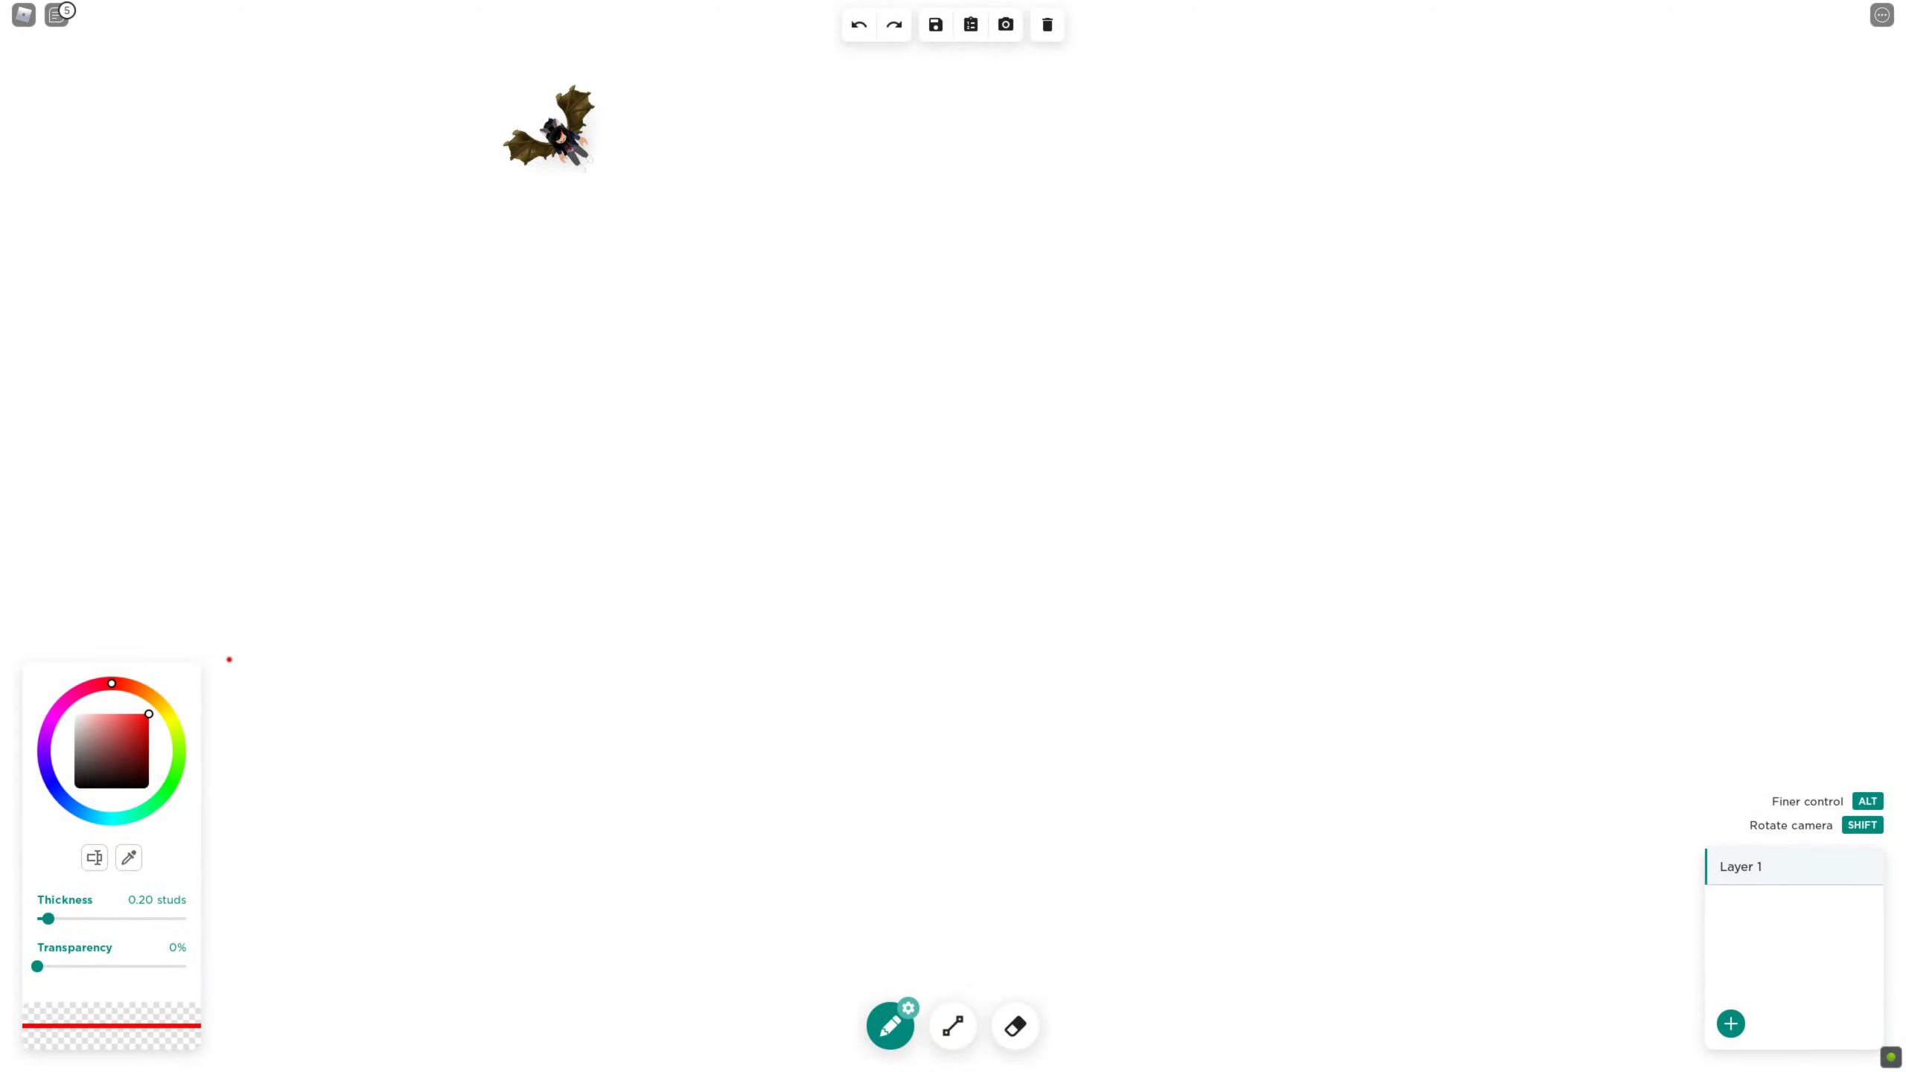
mouse_move(957, 433)
left_mouse_down()
mouse_move(869, 495)
mouse_move(914, 504)
mouse_move(857, 686)
mouse_move(869, 630)
mouse_move(883, 812)
mouse_move(863, 901)
mouse_move(912, 835)
mouse_move(924, 948)
mouse_move(1022, 979)
mouse_move(1024, 925)
mouse_move(1040, 971)
mouse_move(1109, 979)
mouse_move(1079, 917)
mouse_move(1102, 755)
mouse_move(1098, 827)
mouse_move(1121, 788)
mouse_move(1085, 752)
mouse_move(1047, 577)
mouse_move(1074, 620)
mouse_move(497, 720)
mouse_move(1043, 738)
mouse_move(1032, 767)
mouse_move(1282, 743)
mouse_move(1130, 842)
mouse_move(1572, 815)
mouse_move(1330, 856)
mouse_move(703, 872)
mouse_move(678, 839)
mouse_move(1016, 783)
mouse_move(1069, 833)
mouse_move(1025, 807)
mouse_move(1194, 813)
mouse_move(922, 812)
mouse_move(1748, 342)
left_mouse_up()
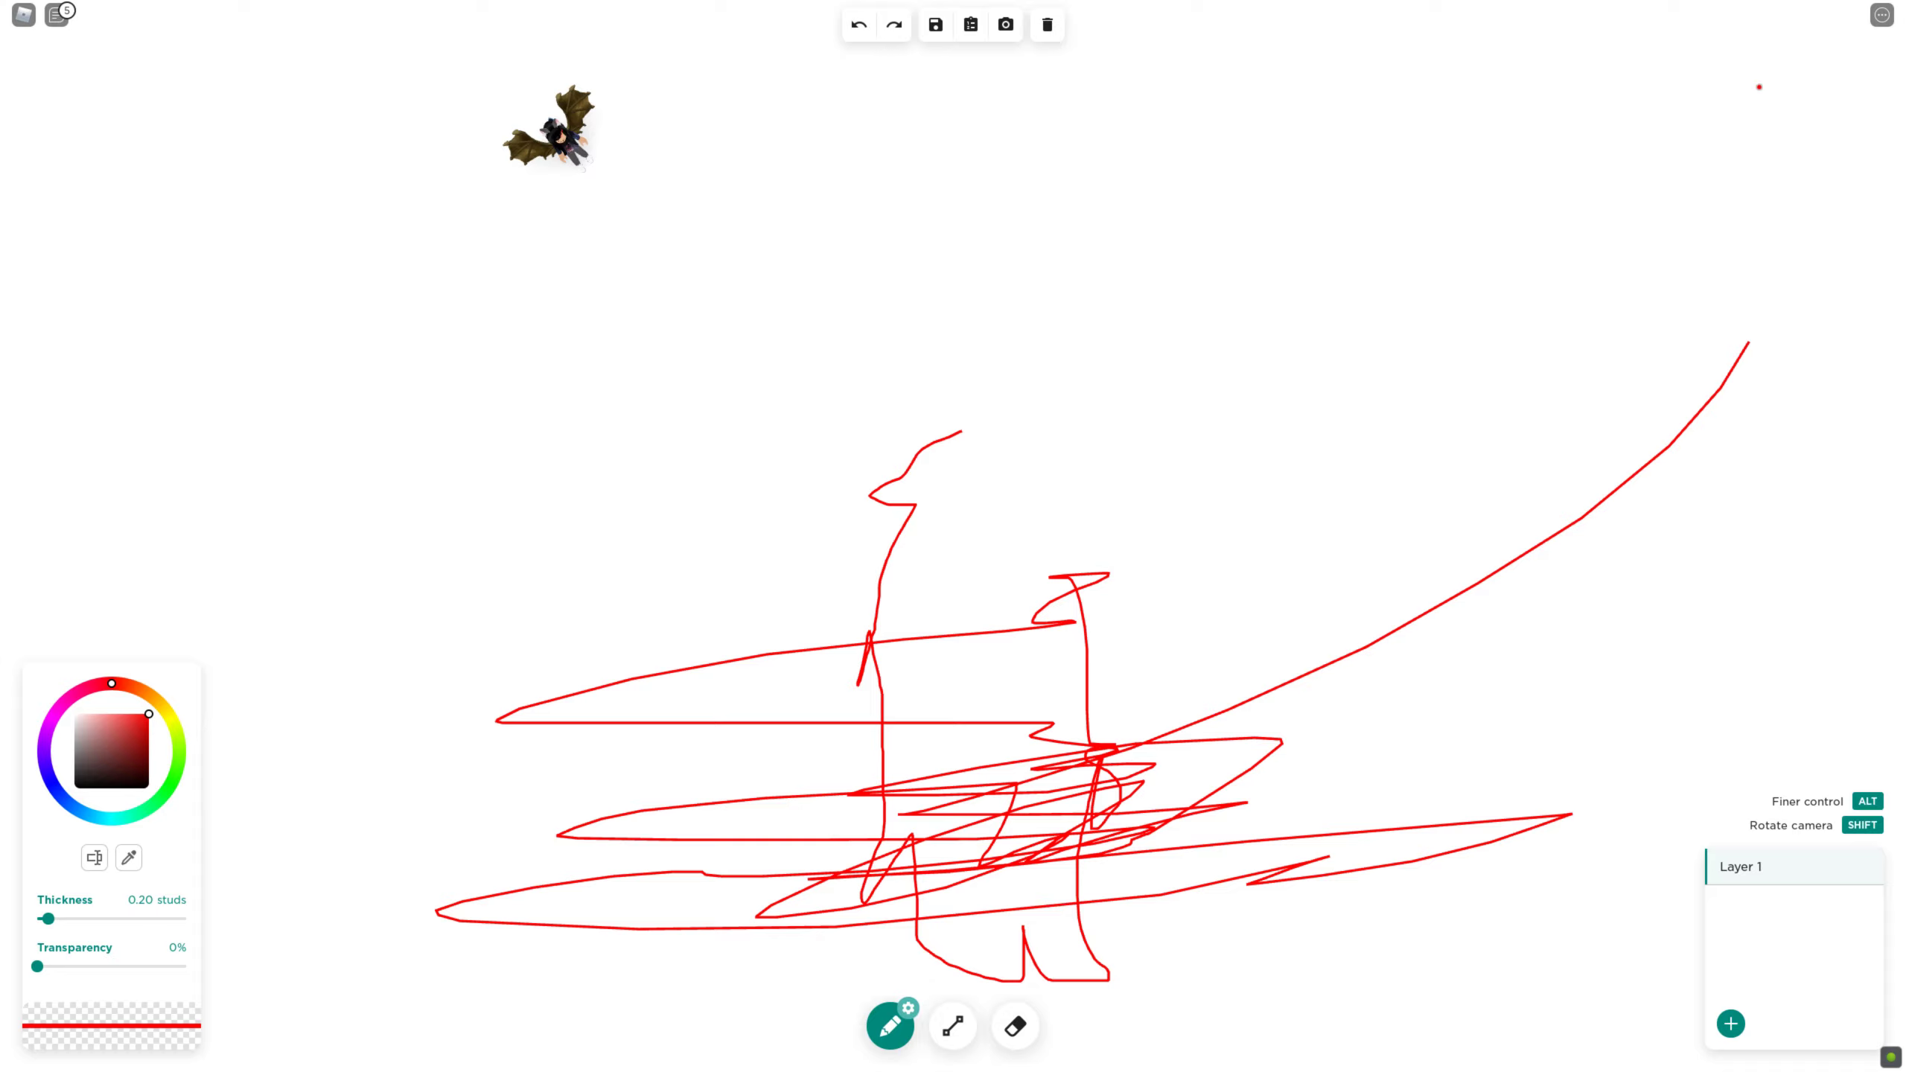
Clear everything from the canvas and draw two jagged red lines spreading downward as the sides of a seated body
left_click(1048, 24)
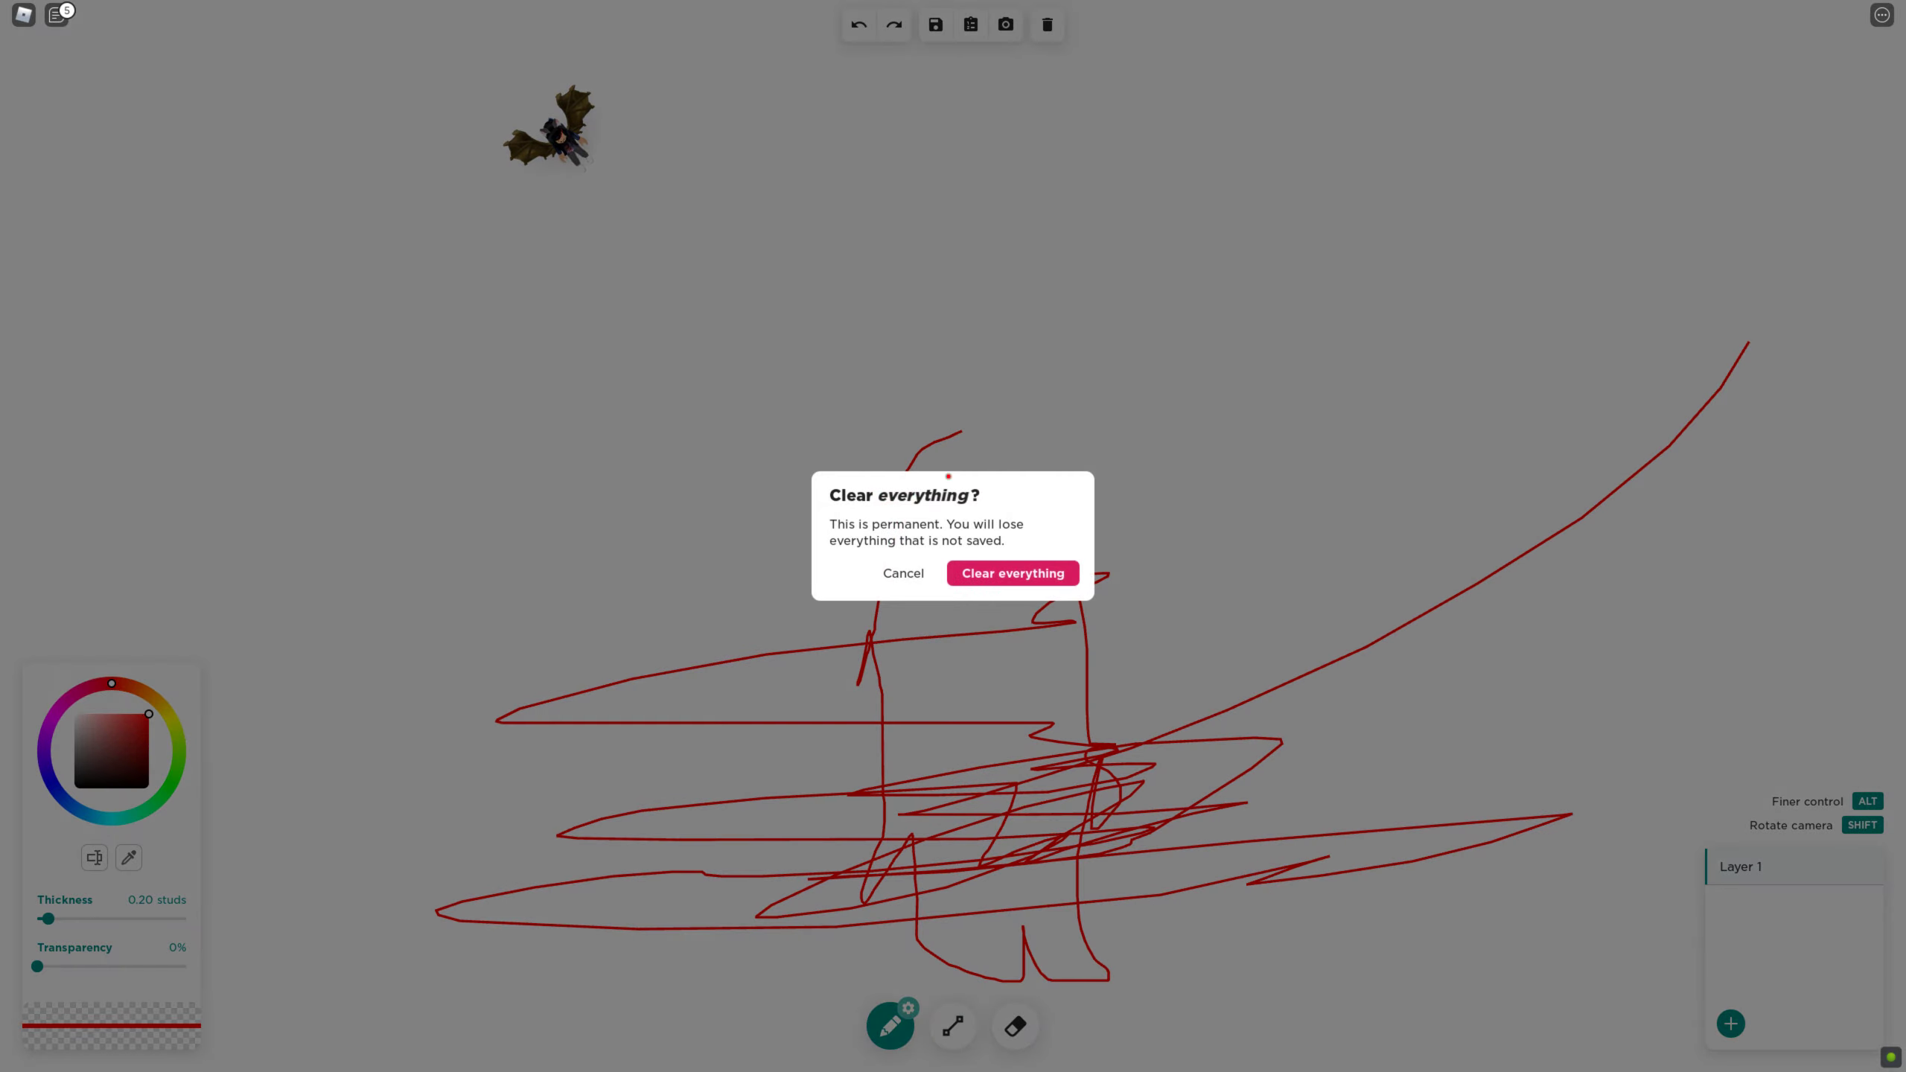
left_click(966, 576)
mouse_move(1017, 456)
left_mouse_down()
mouse_move(932, 622)
mouse_move(979, 636)
mouse_move(978, 618)
mouse_move(919, 693)
mouse_move(914, 737)
mouse_move(931, 733)
mouse_move(902, 827)
mouse_move(914, 813)
mouse_move(933, 865)
left_mouse_up()
mouse_move(1088, 472)
left_mouse_down()
mouse_move(1151, 591)
mouse_move(1163, 669)
mouse_move(1191, 701)
mouse_move(1176, 702)
mouse_move(1233, 798)
left_mouse_up()
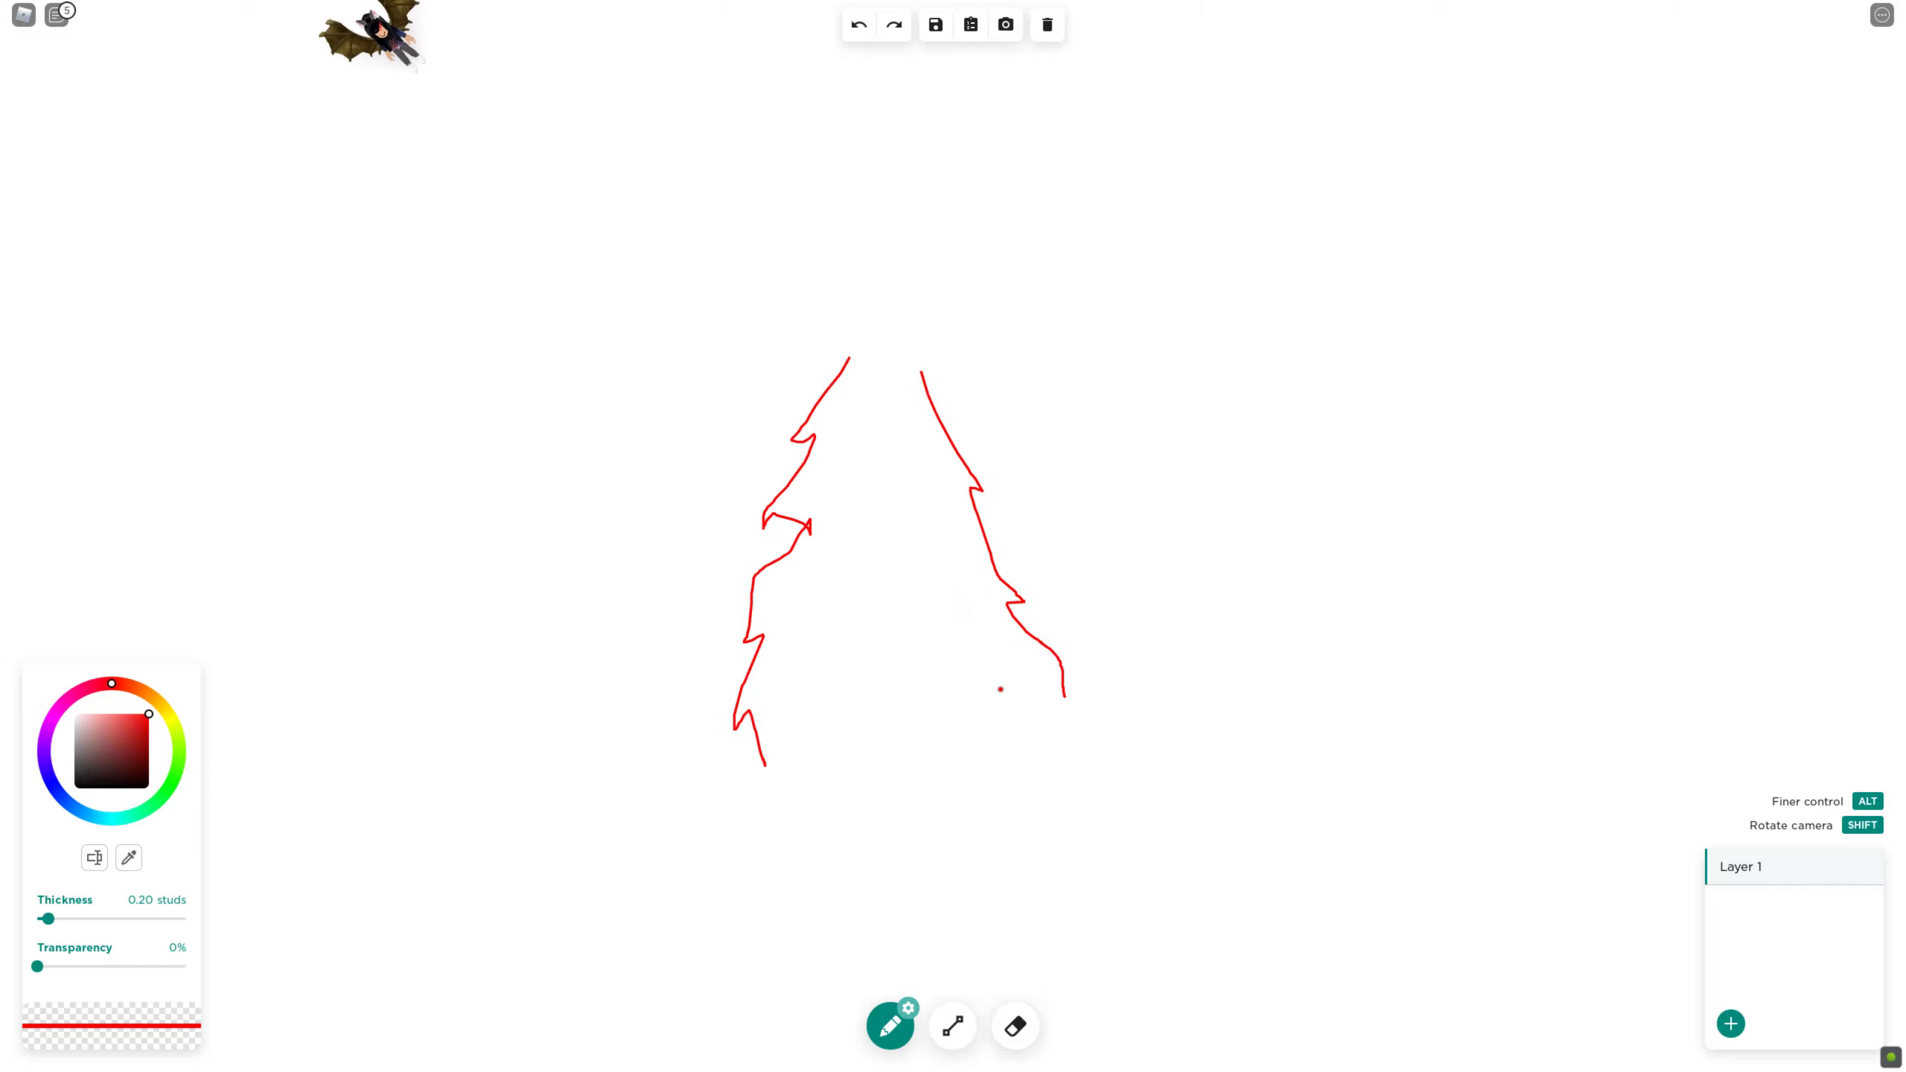
Draw the base of the body with a large foot on the right and a smaller rounded foot on the left
mouse_move(1076, 696)
left_mouse_down()
mouse_move(1097, 802)
mouse_move(1051, 844)
mouse_move(960, 840)
mouse_move(801, 884)
mouse_move(904, 797)
mouse_move(877, 777)
mouse_move(990, 765)
mouse_move(1015, 736)
left_mouse_up()
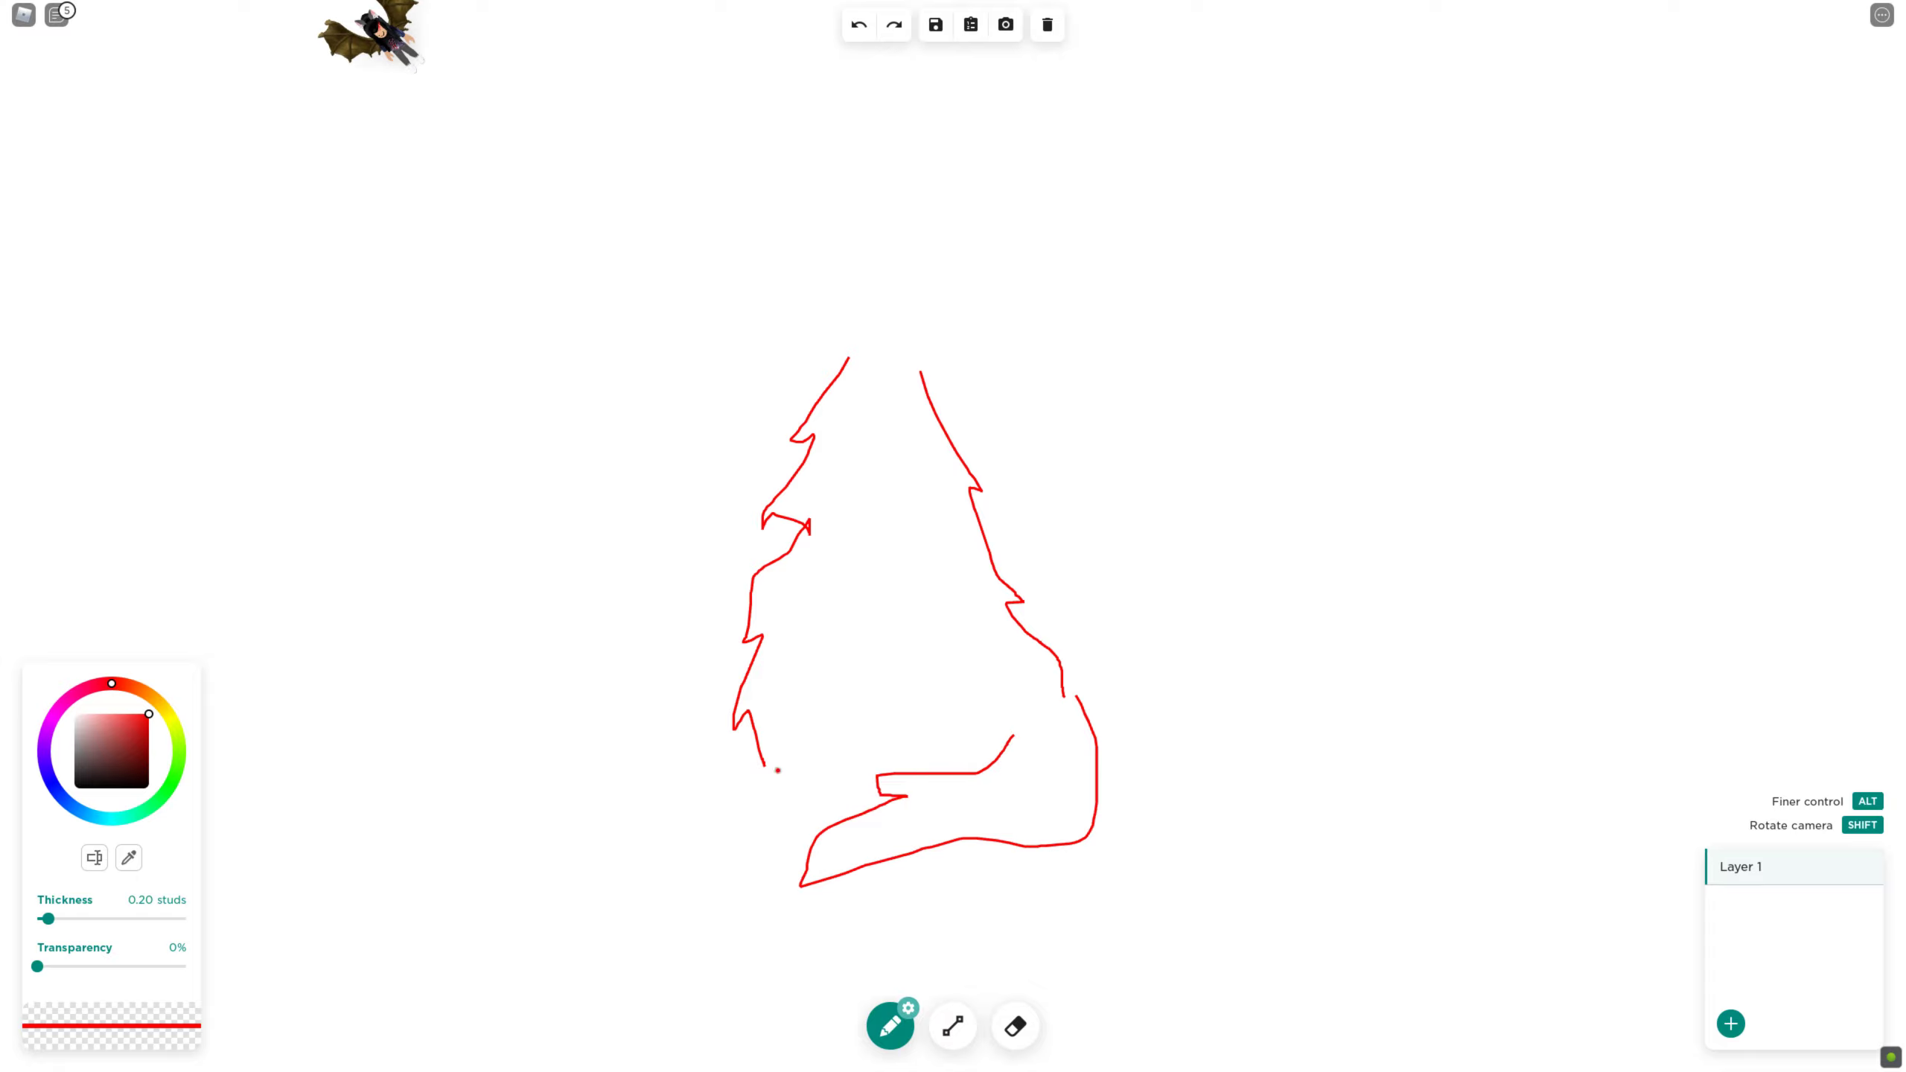
mouse_move(760, 764)
left_mouse_down()
mouse_move(687, 808)
mouse_move(717, 840)
mouse_move(810, 826)
left_mouse_up()
mouse_move(767, 752)
left_mouse_down()
mouse_move(727, 751)
mouse_move(688, 784)
left_mouse_up()
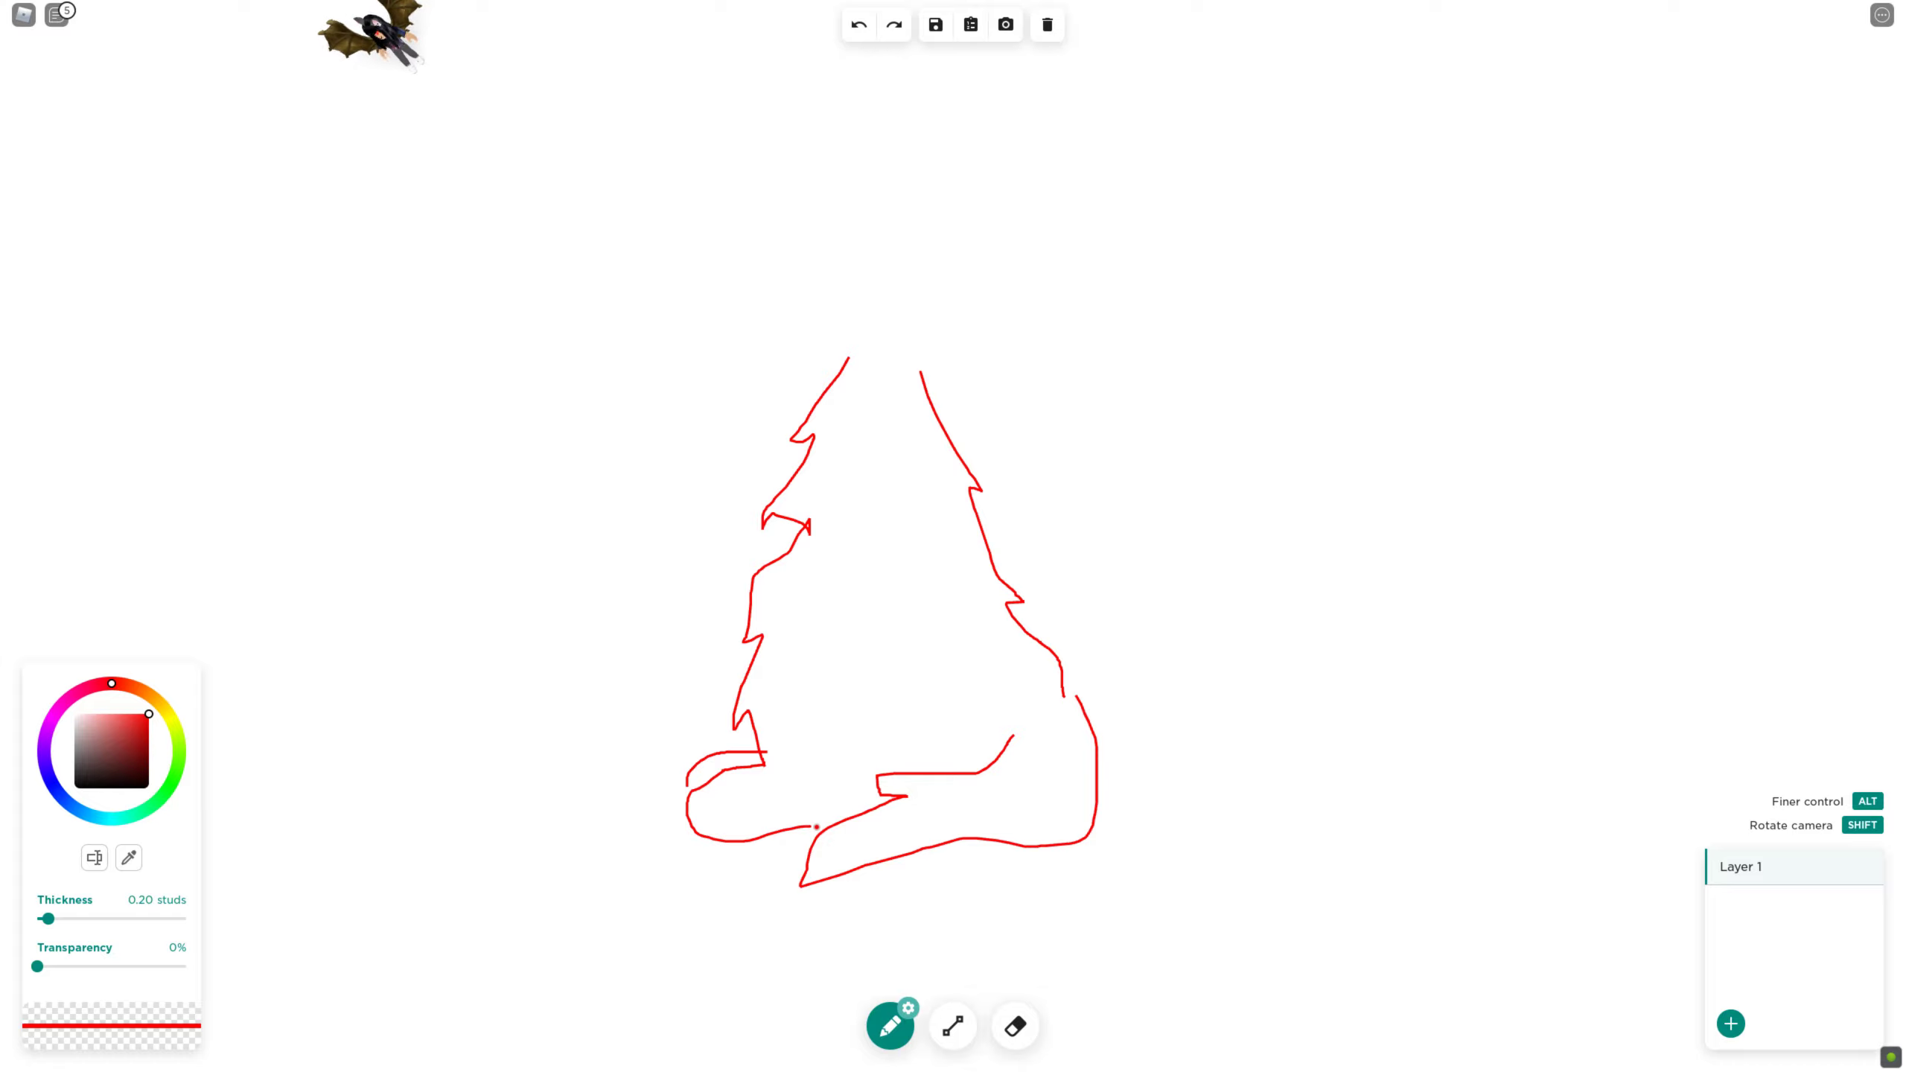
left_click_drag(817, 826, 888, 789)
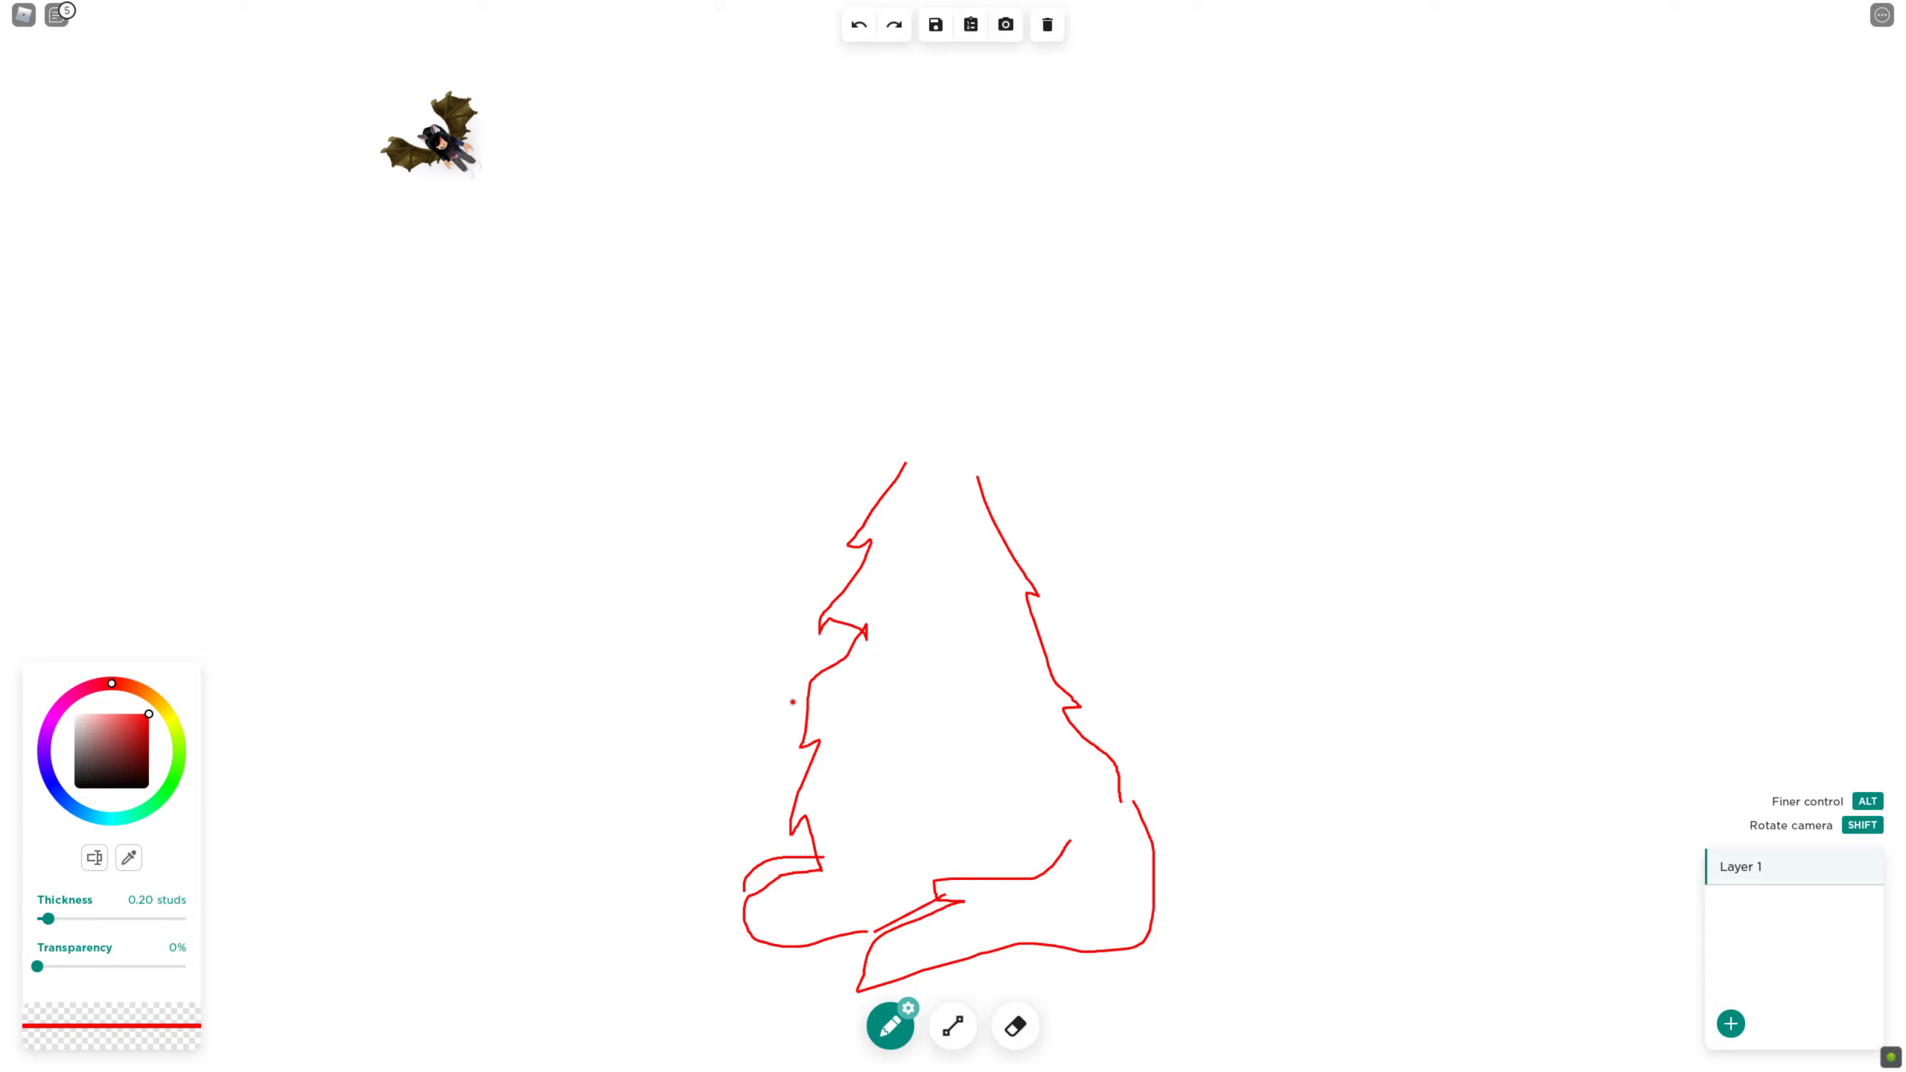
mouse_move(811, 683)
left_mouse_down()
mouse_move(646, 647)
mouse_move(556, 734)
mouse_move(581, 770)
mouse_move(838, 754)
left_mouse_up()
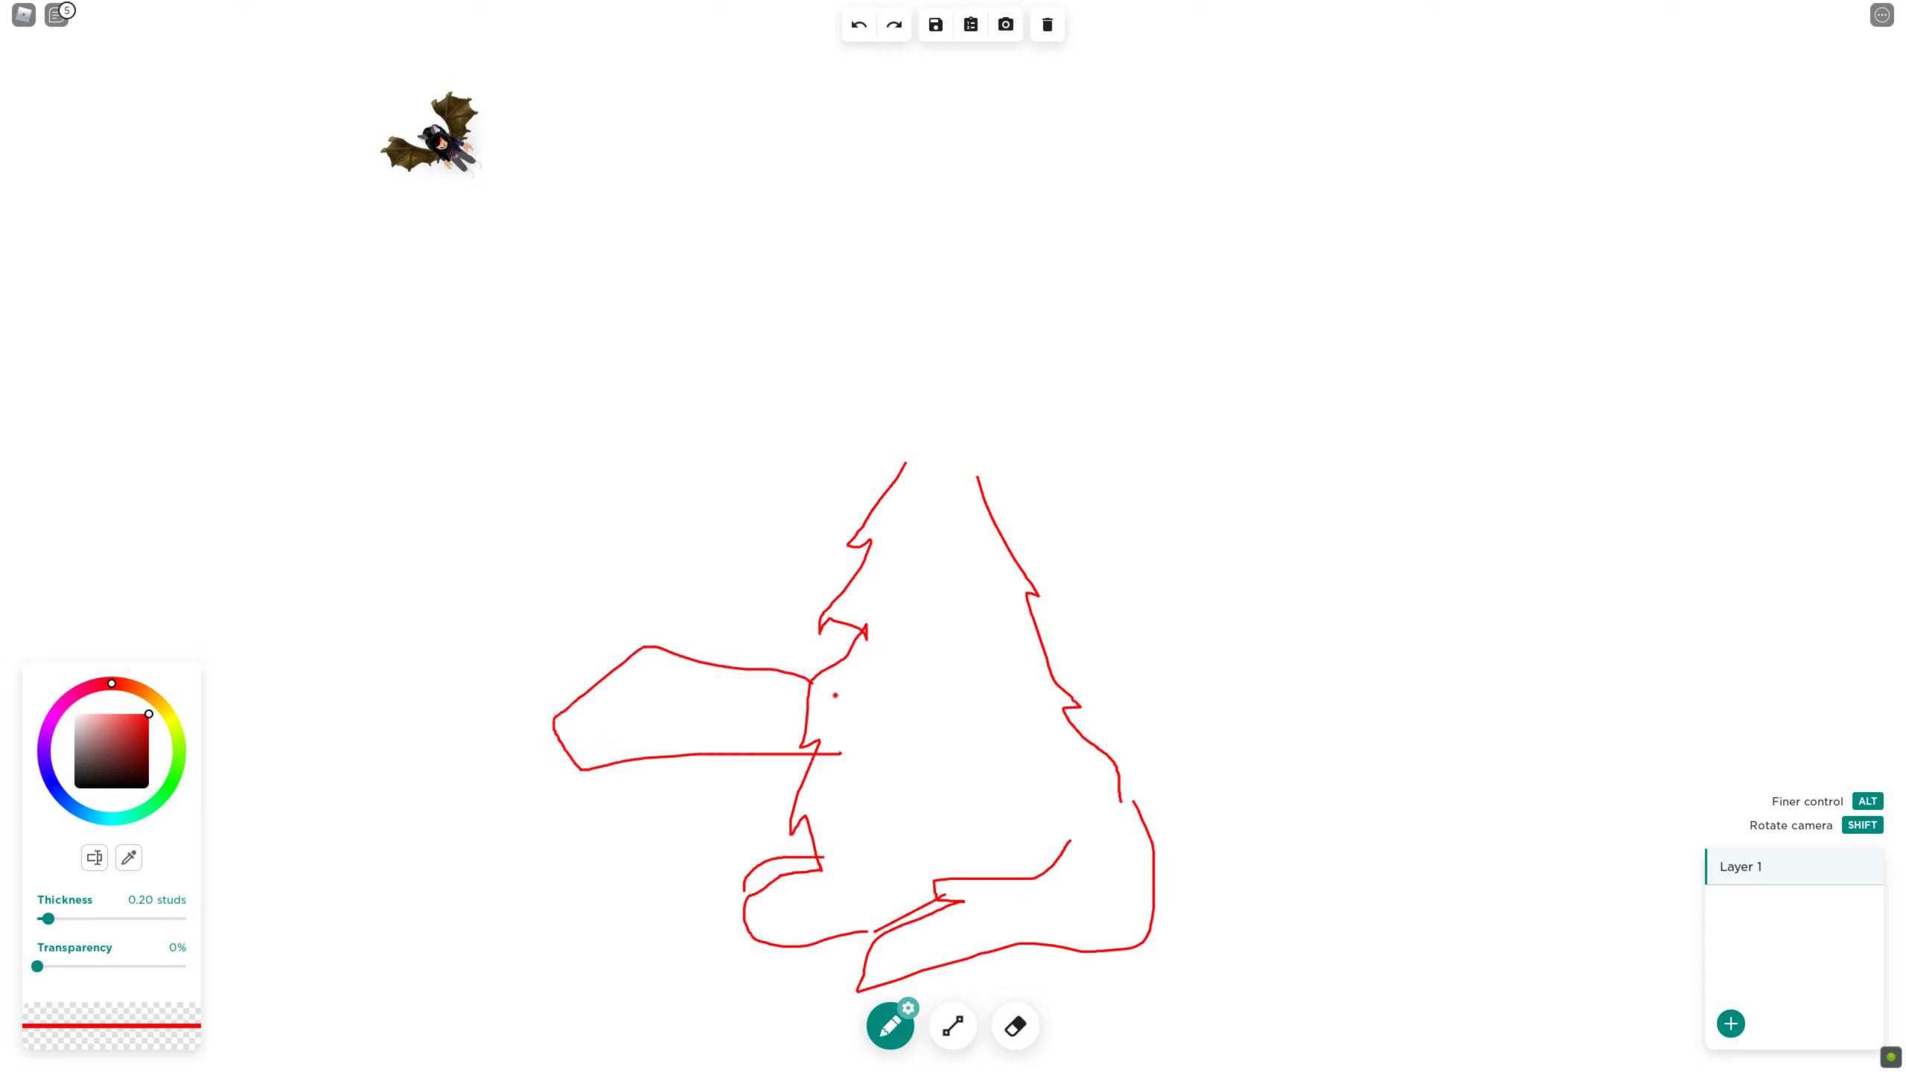
mouse_move(814, 678)
left_mouse_down()
mouse_move(769, 609)
mouse_move(609, 602)
mouse_move(618, 646)
mouse_move(771, 672)
left_mouse_up()
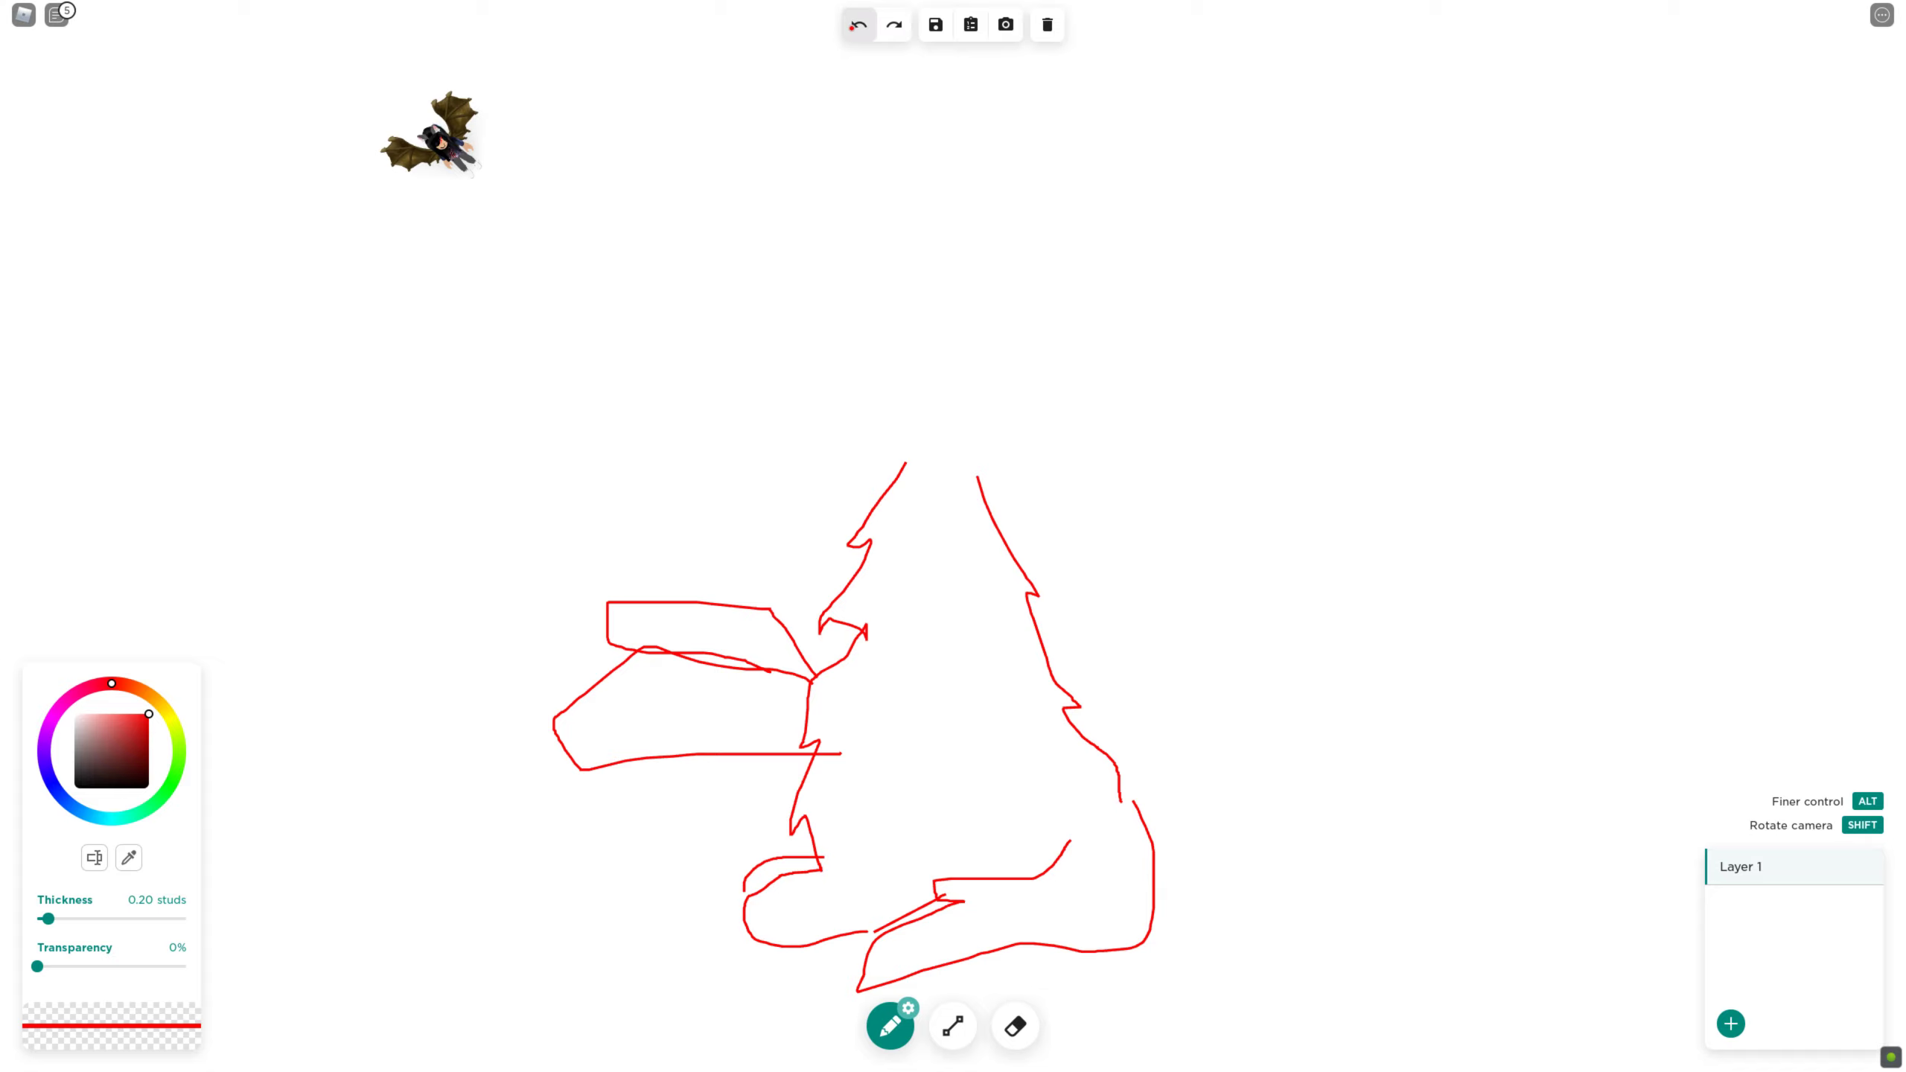
left_click(859, 25)
left_click(859, 25)
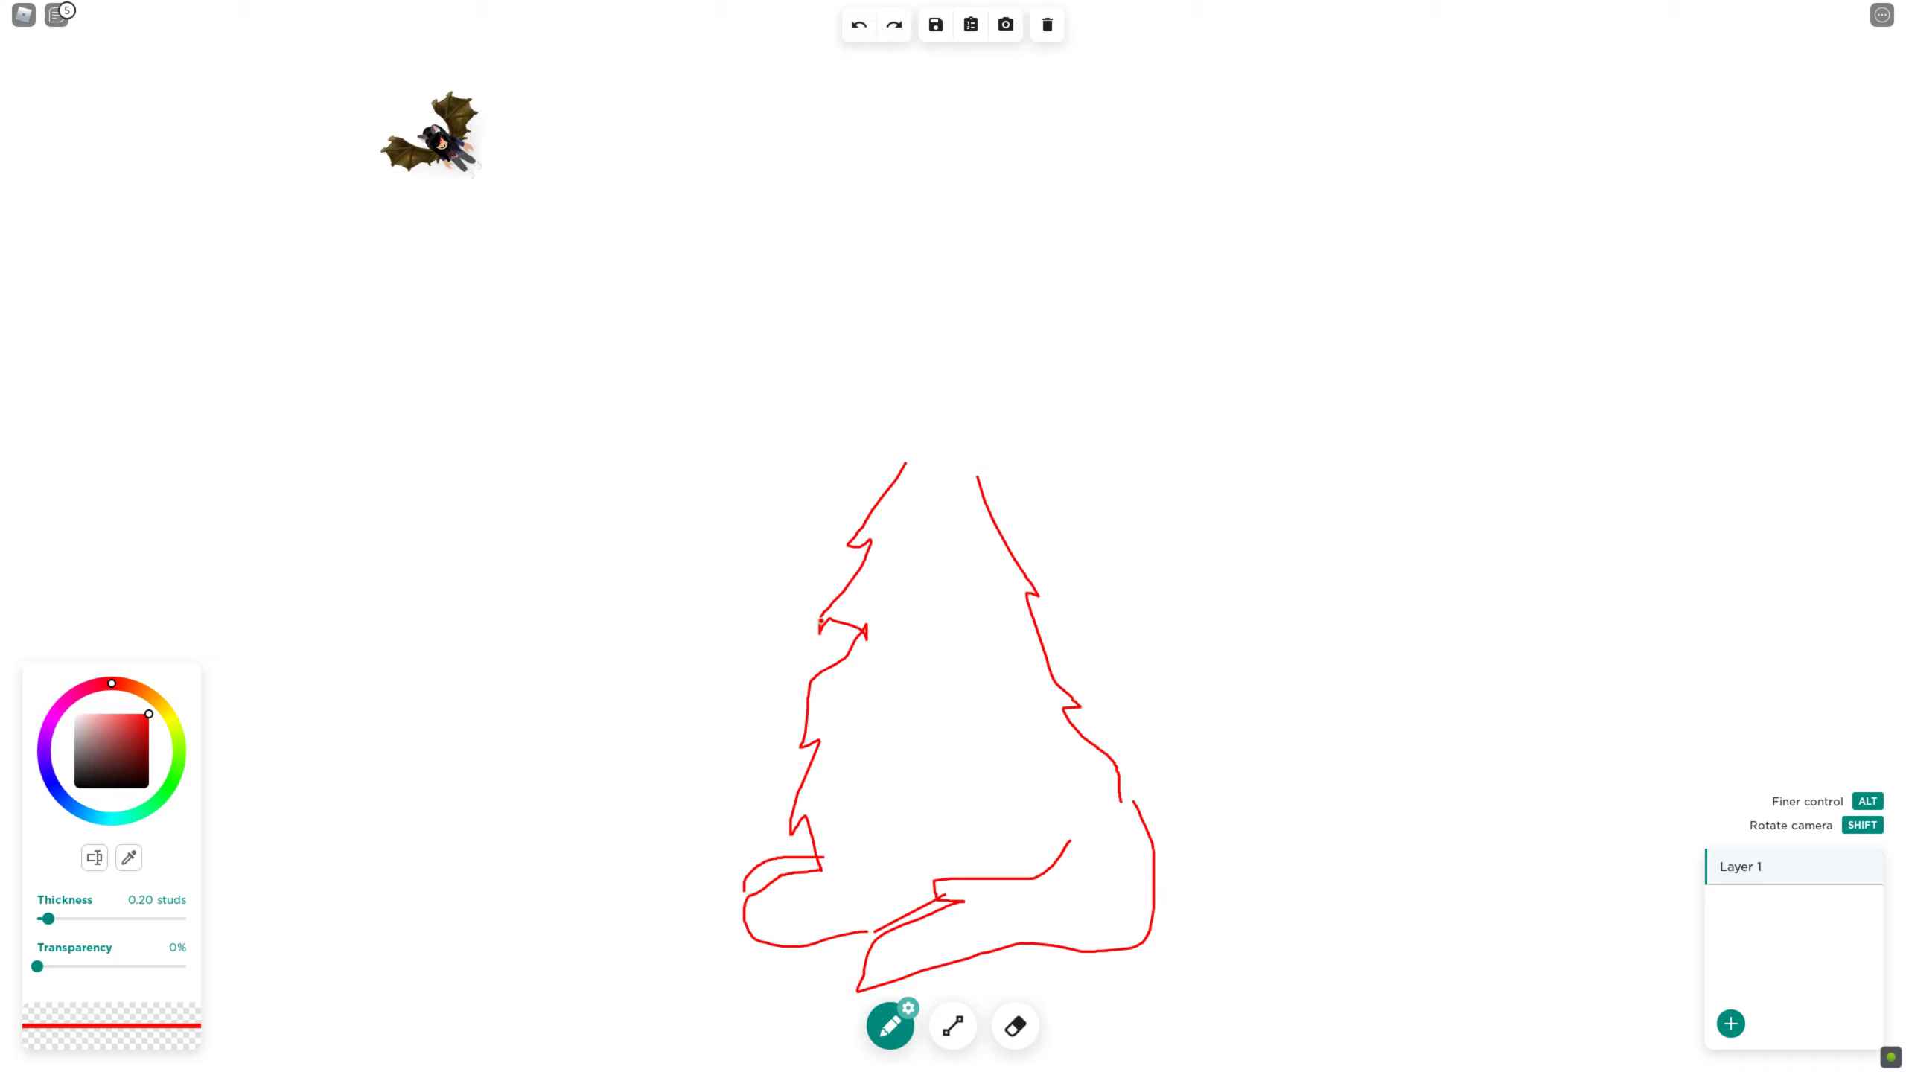
Draw a curved arm hanging down the body's left side, and undo a first attempt at a round head
left_click_drag(821, 620, 785, 855)
mouse_move(825, 625)
left_mouse_down()
mouse_move(765, 706)
mouse_move(749, 866)
left_mouse_up()
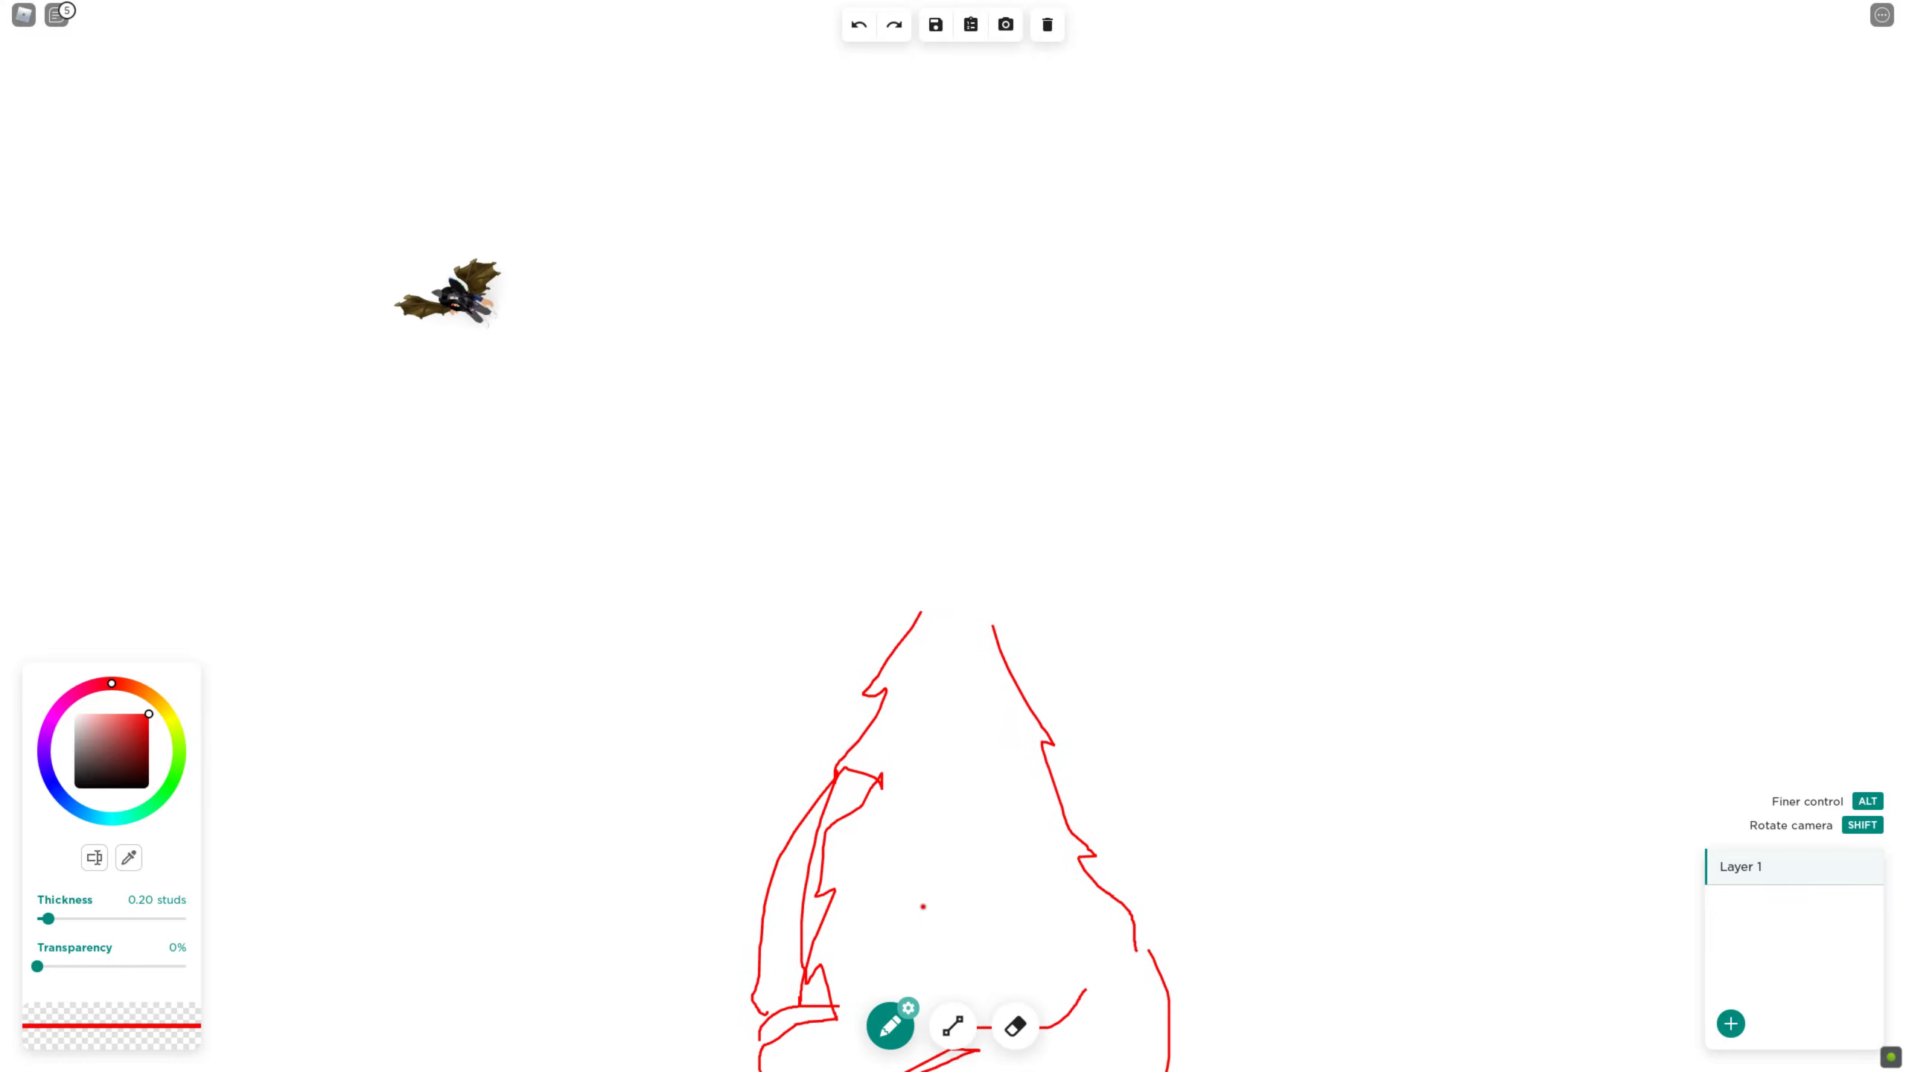
mouse_move(917, 583)
left_mouse_down()
mouse_move(1026, 586)
mouse_move(1050, 481)
mouse_move(1030, 449)
mouse_move(930, 451)
mouse_move(865, 497)
mouse_move(816, 583)
mouse_move(829, 631)
mouse_move(925, 682)
mouse_move(1002, 687)
mouse_move(1084, 572)
mouse_move(1089, 486)
mouse_move(1032, 456)
left_mouse_up()
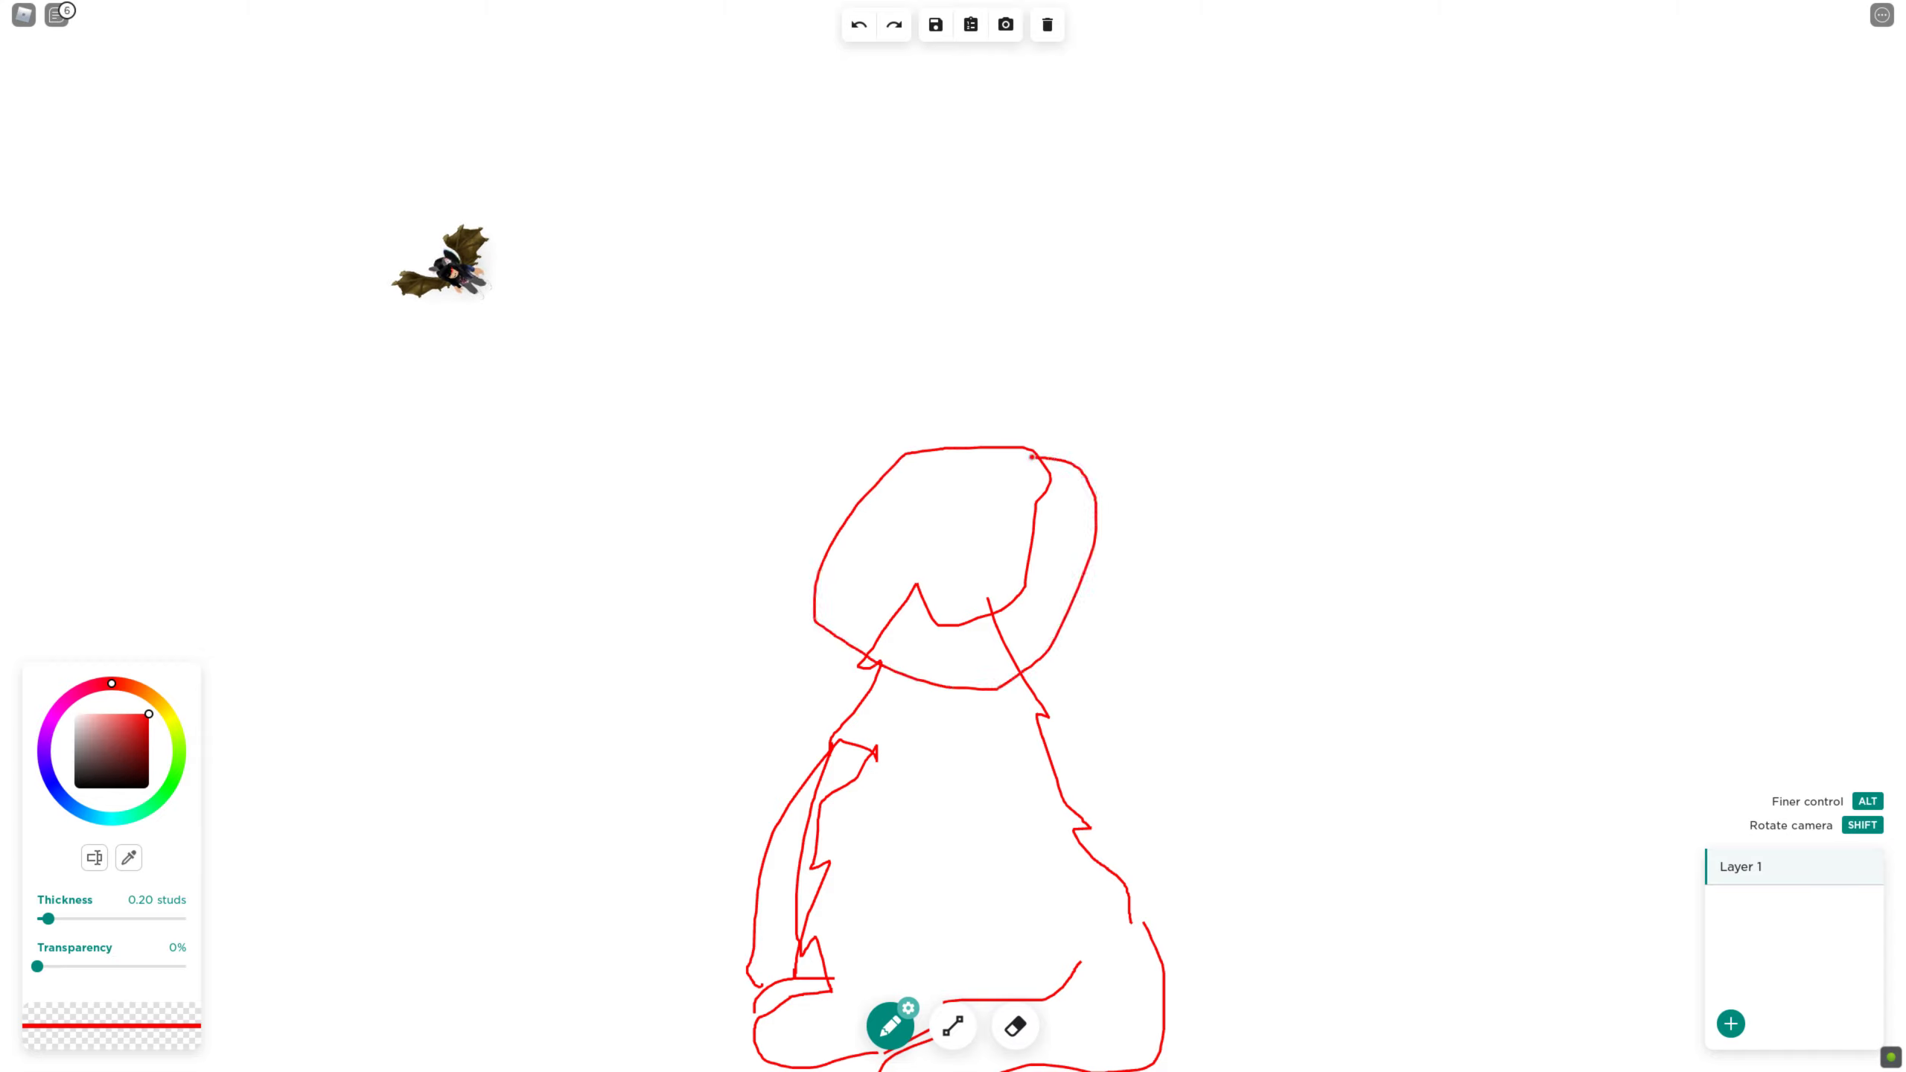
left_click(859, 25)
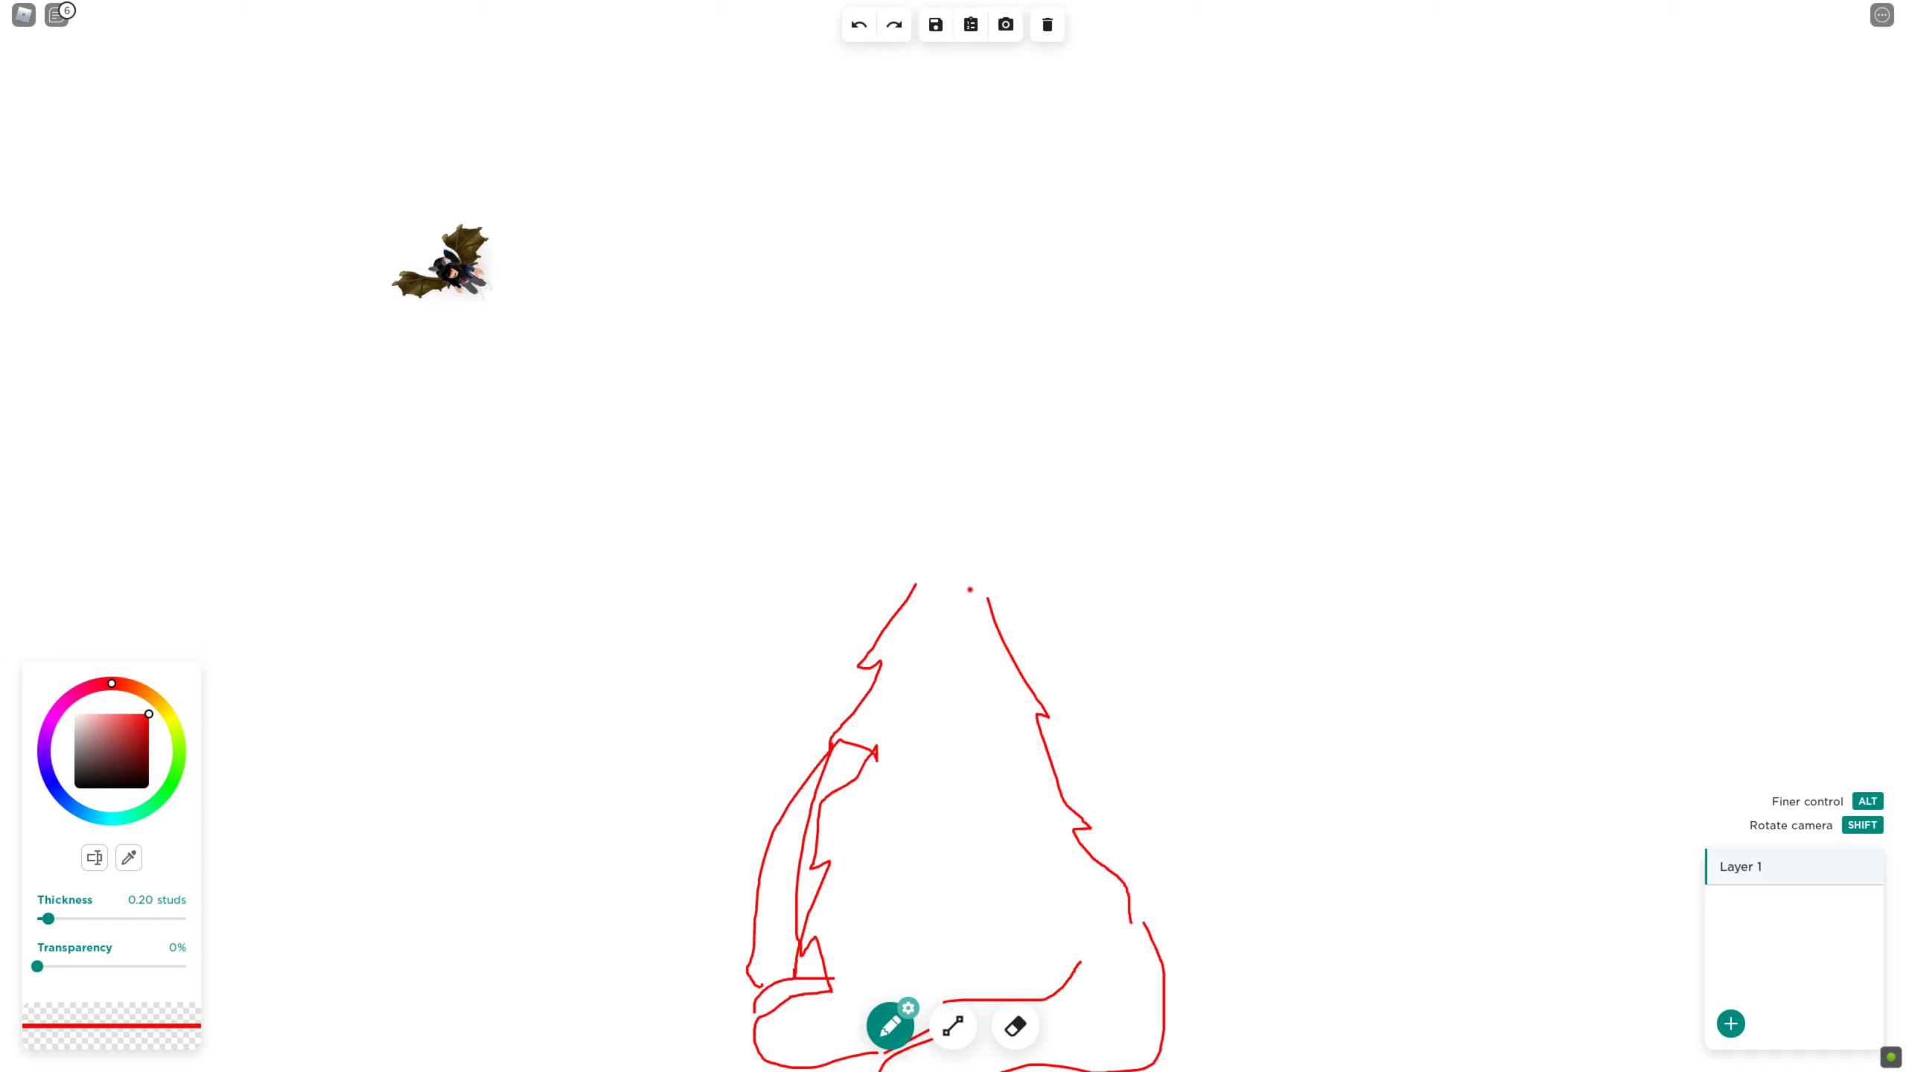
Draw an overlapping round head above the body, with a pointed two-part shape on its right and a notched snout on its left
mouse_move(901, 588)
left_mouse_down()
mouse_move(959, 653)
mouse_move(1040, 656)
mouse_move(1104, 485)
mouse_move(1029, 429)
mouse_move(912, 484)
mouse_move(861, 555)
mouse_move(873, 604)
mouse_move(929, 643)
mouse_move(1051, 641)
mouse_move(1138, 481)
mouse_move(1108, 459)
mouse_move(931, 450)
mouse_move(845, 551)
left_mouse_up()
mouse_move(1094, 447)
left_mouse_down()
mouse_move(1235, 564)
mouse_move(1118, 594)
mouse_move(1070, 567)
left_mouse_up()
mouse_move(1102, 448)
left_mouse_down()
mouse_move(1239, 491)
mouse_move(1178, 531)
left_mouse_up()
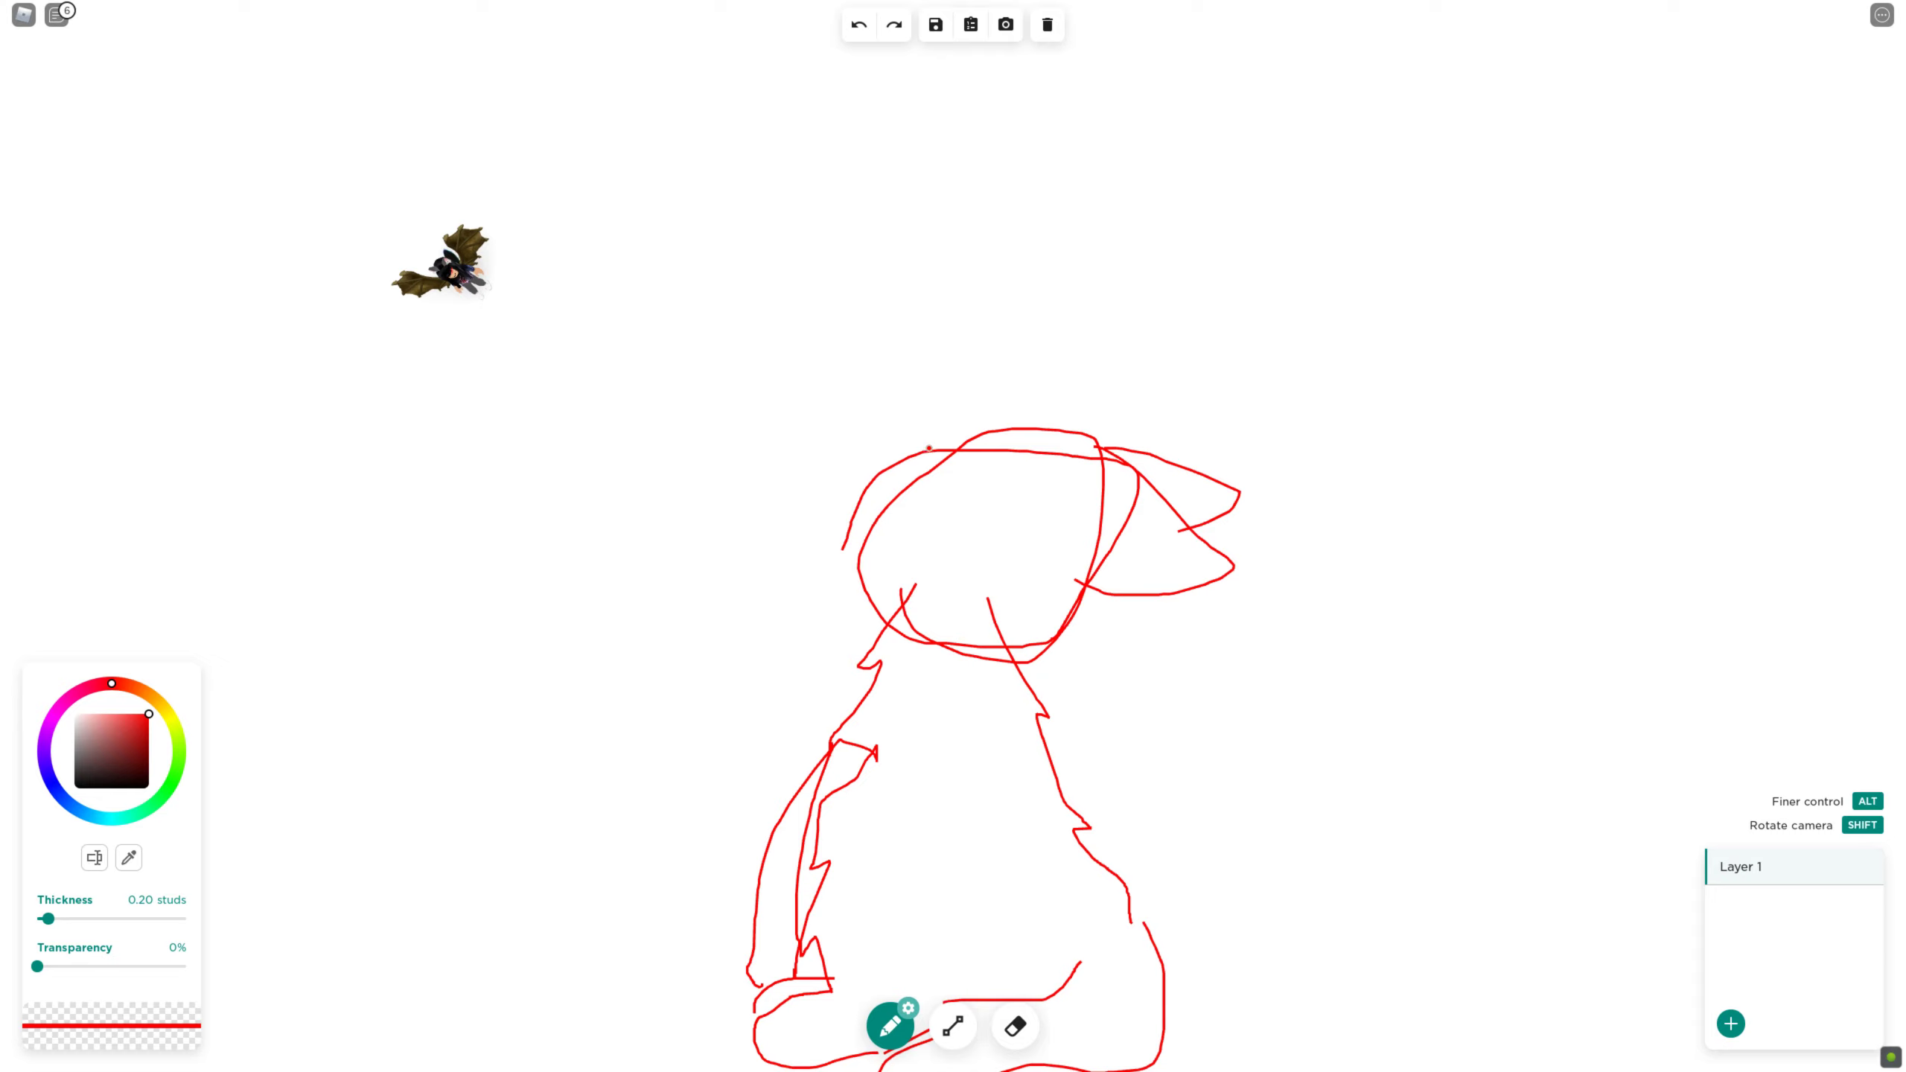
mouse_move(929, 449)
left_mouse_down()
mouse_move(743, 535)
mouse_move(751, 609)
mouse_move(907, 635)
left_mouse_up()
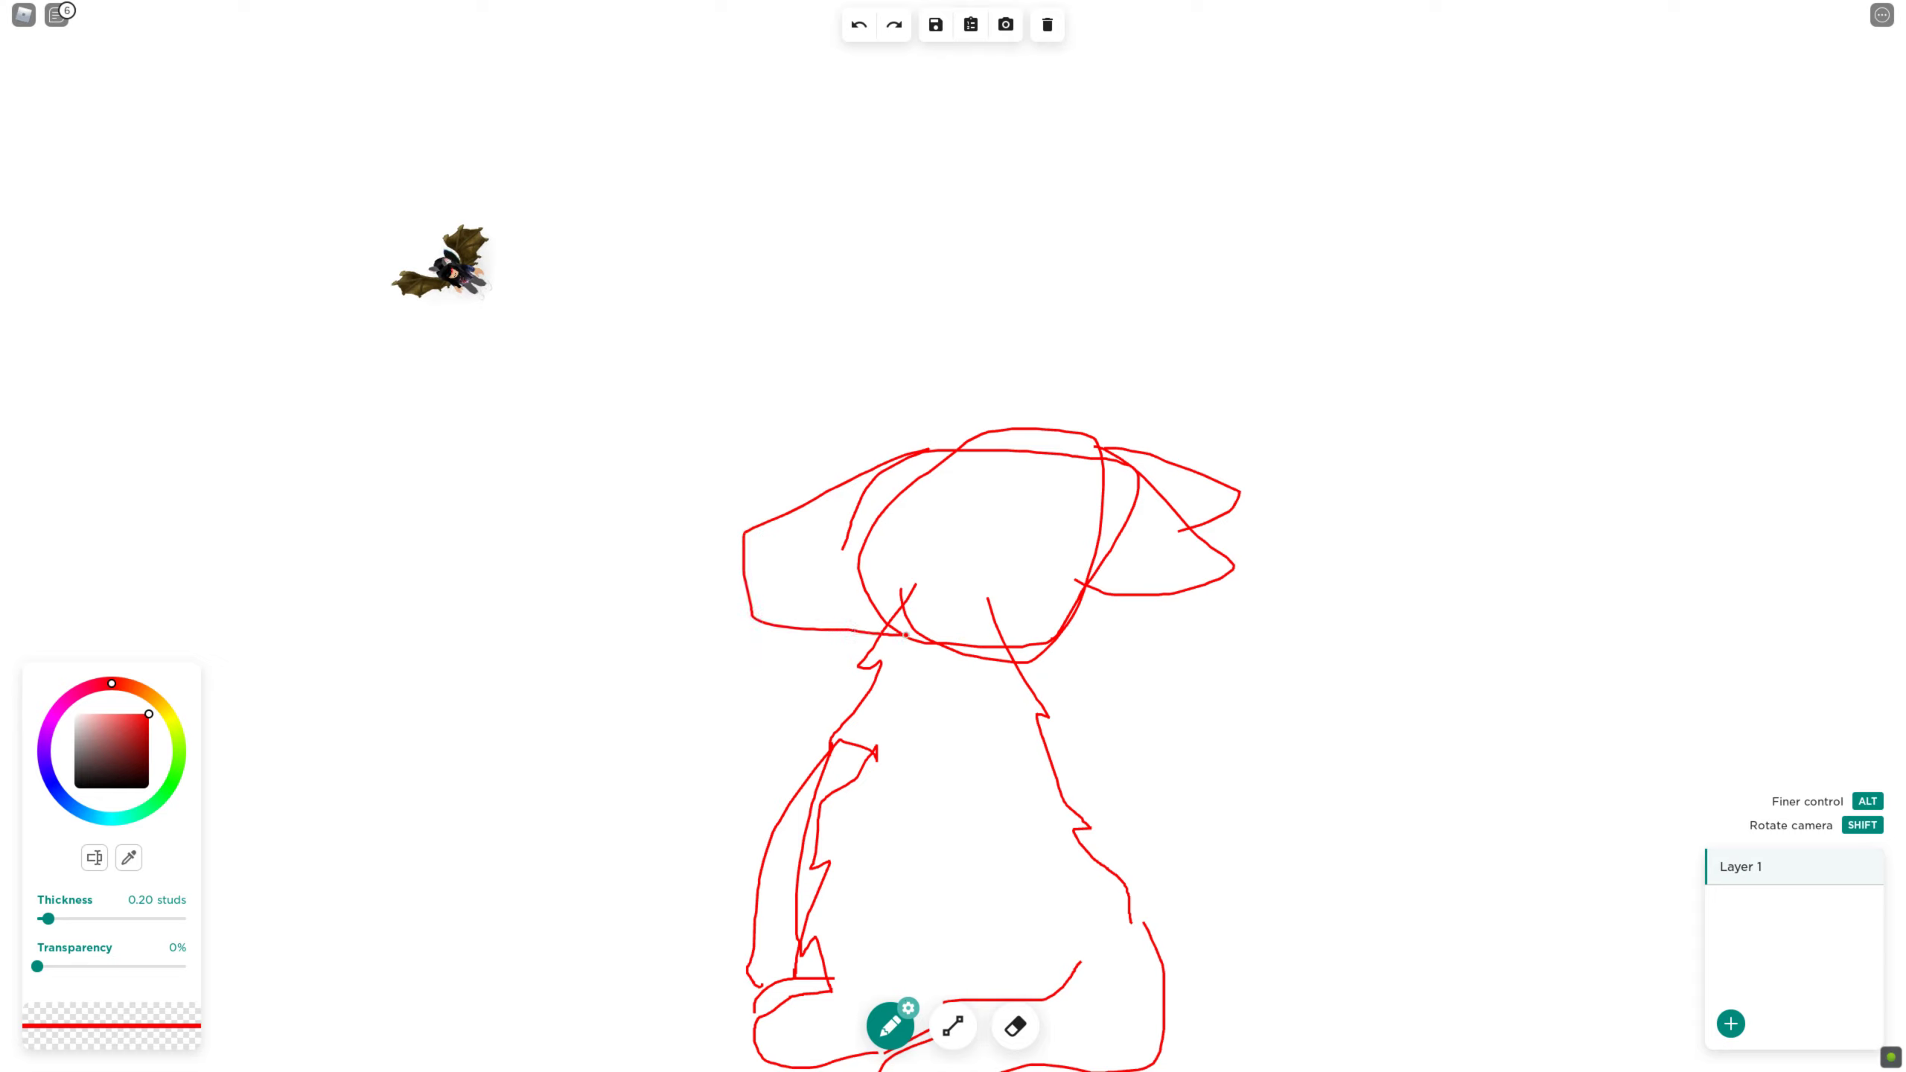
mouse_move(749, 530)
left_mouse_down()
mouse_move(802, 536)
mouse_move(744, 560)
left_mouse_up()
Undo a first eye shape and draw a jagged vertical patch on the face with a ringed eye and a small oval beside it
mouse_move(1015, 512)
left_mouse_down()
mouse_move(965, 519)
mouse_move(956, 549)
mouse_move(987, 598)
mouse_move(1017, 509)
left_mouse_up()
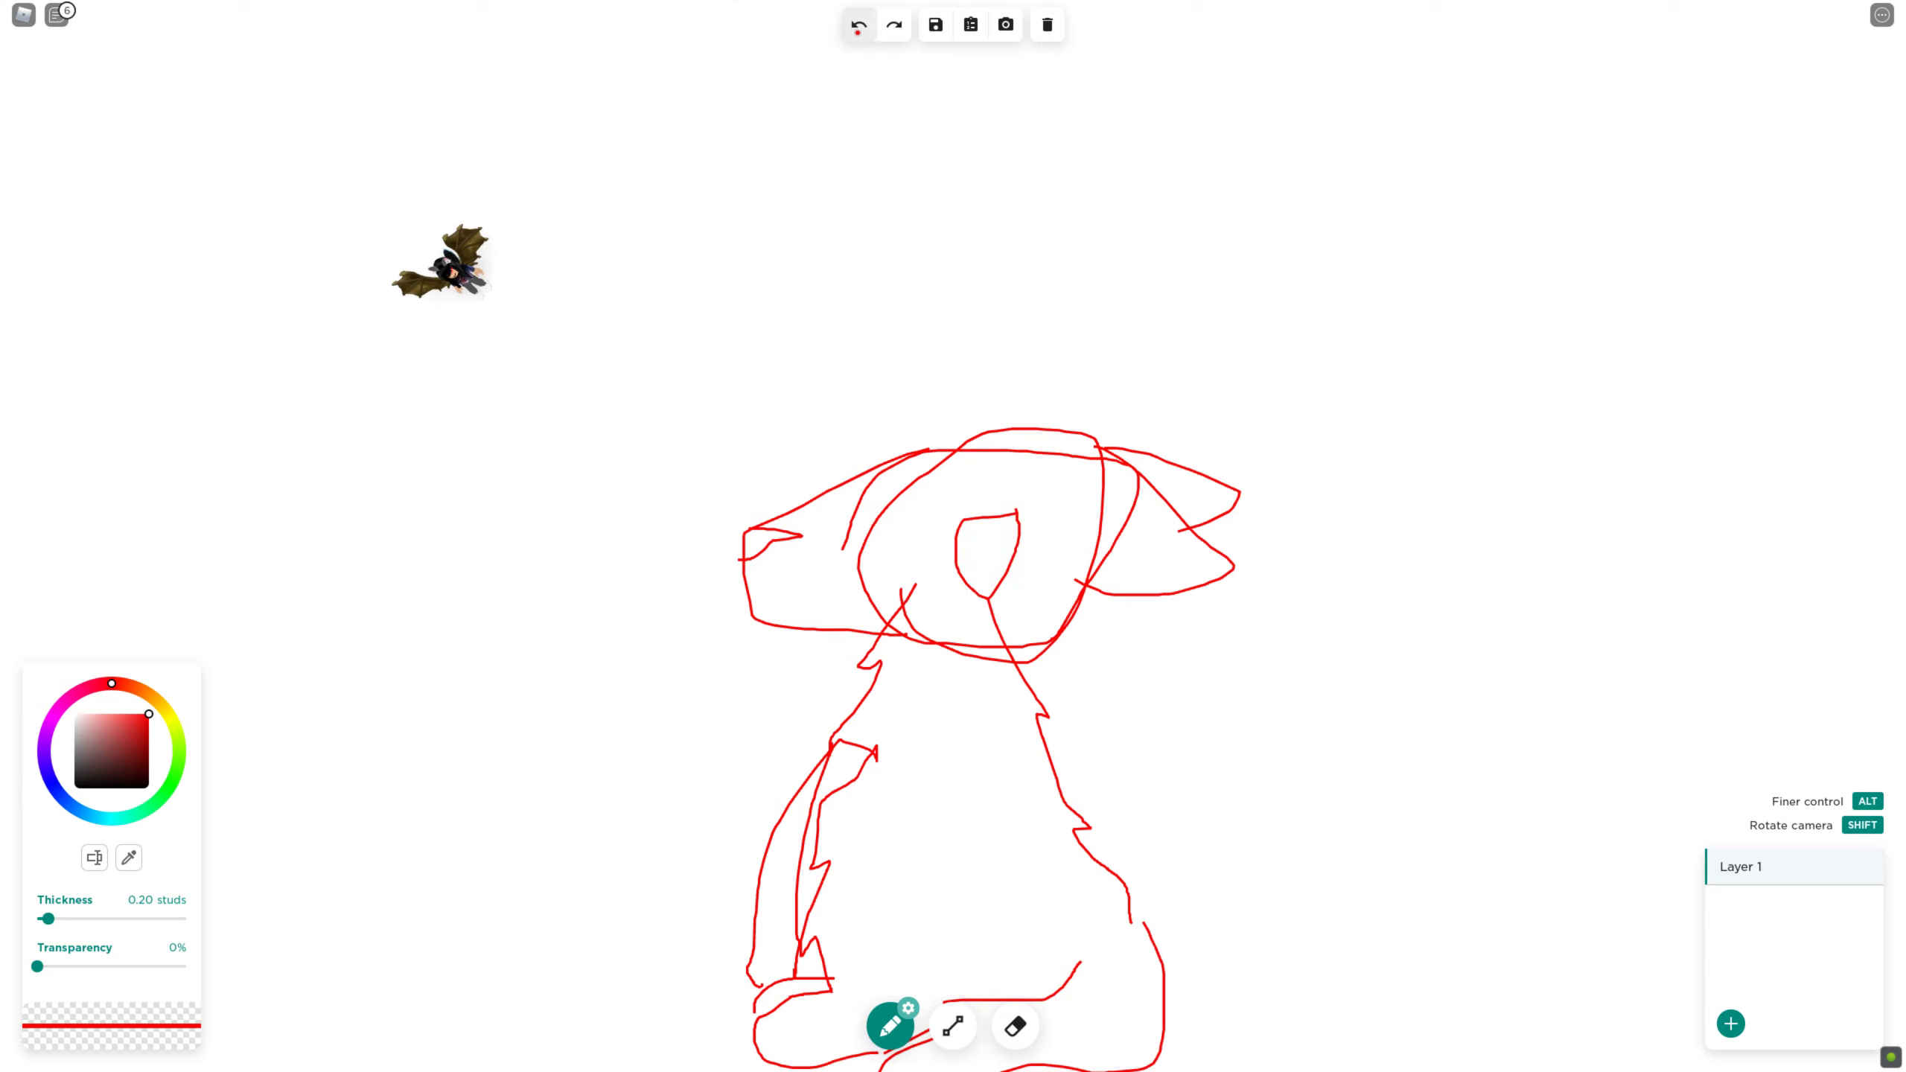
left_click(859, 25)
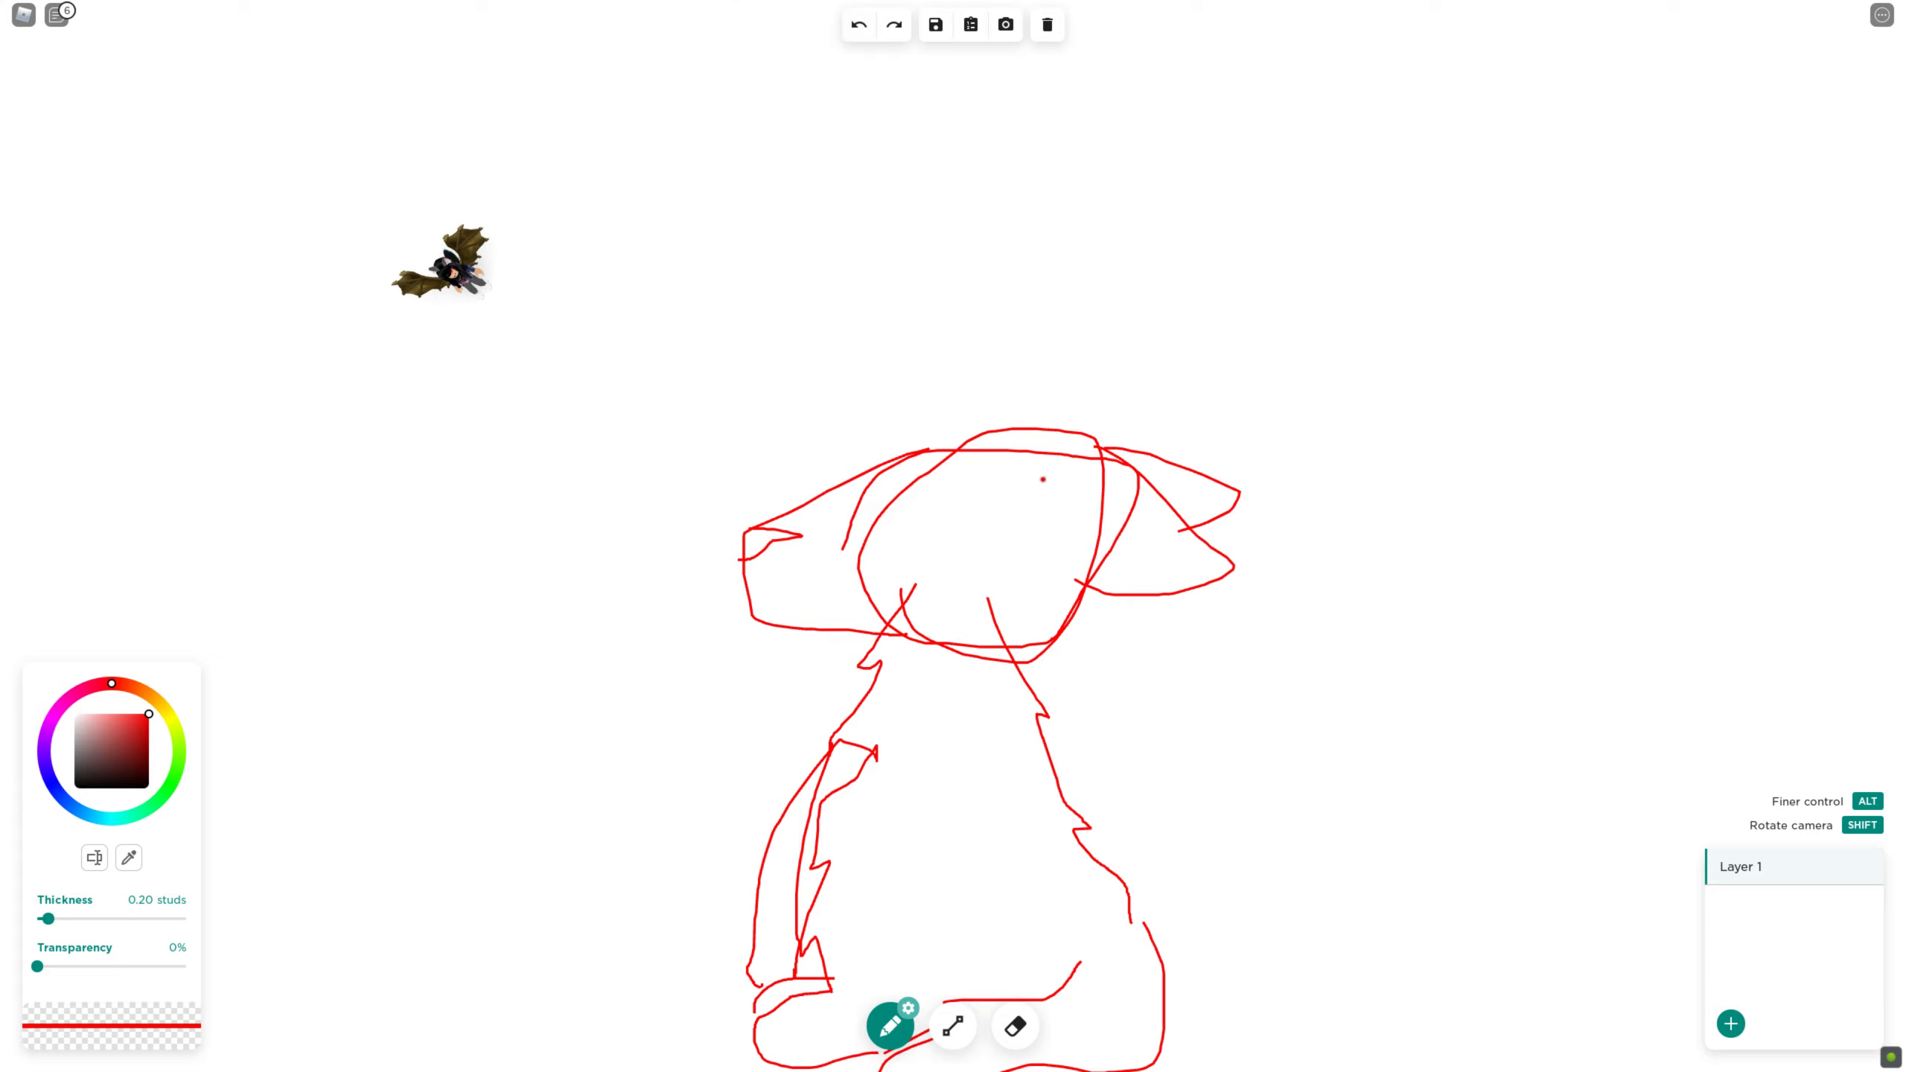
mouse_move(1055, 453)
left_mouse_down()
mouse_move(1026, 490)
mouse_move(993, 499)
mouse_move(955, 564)
mouse_move(975, 658)
mouse_move(1052, 453)
left_mouse_up()
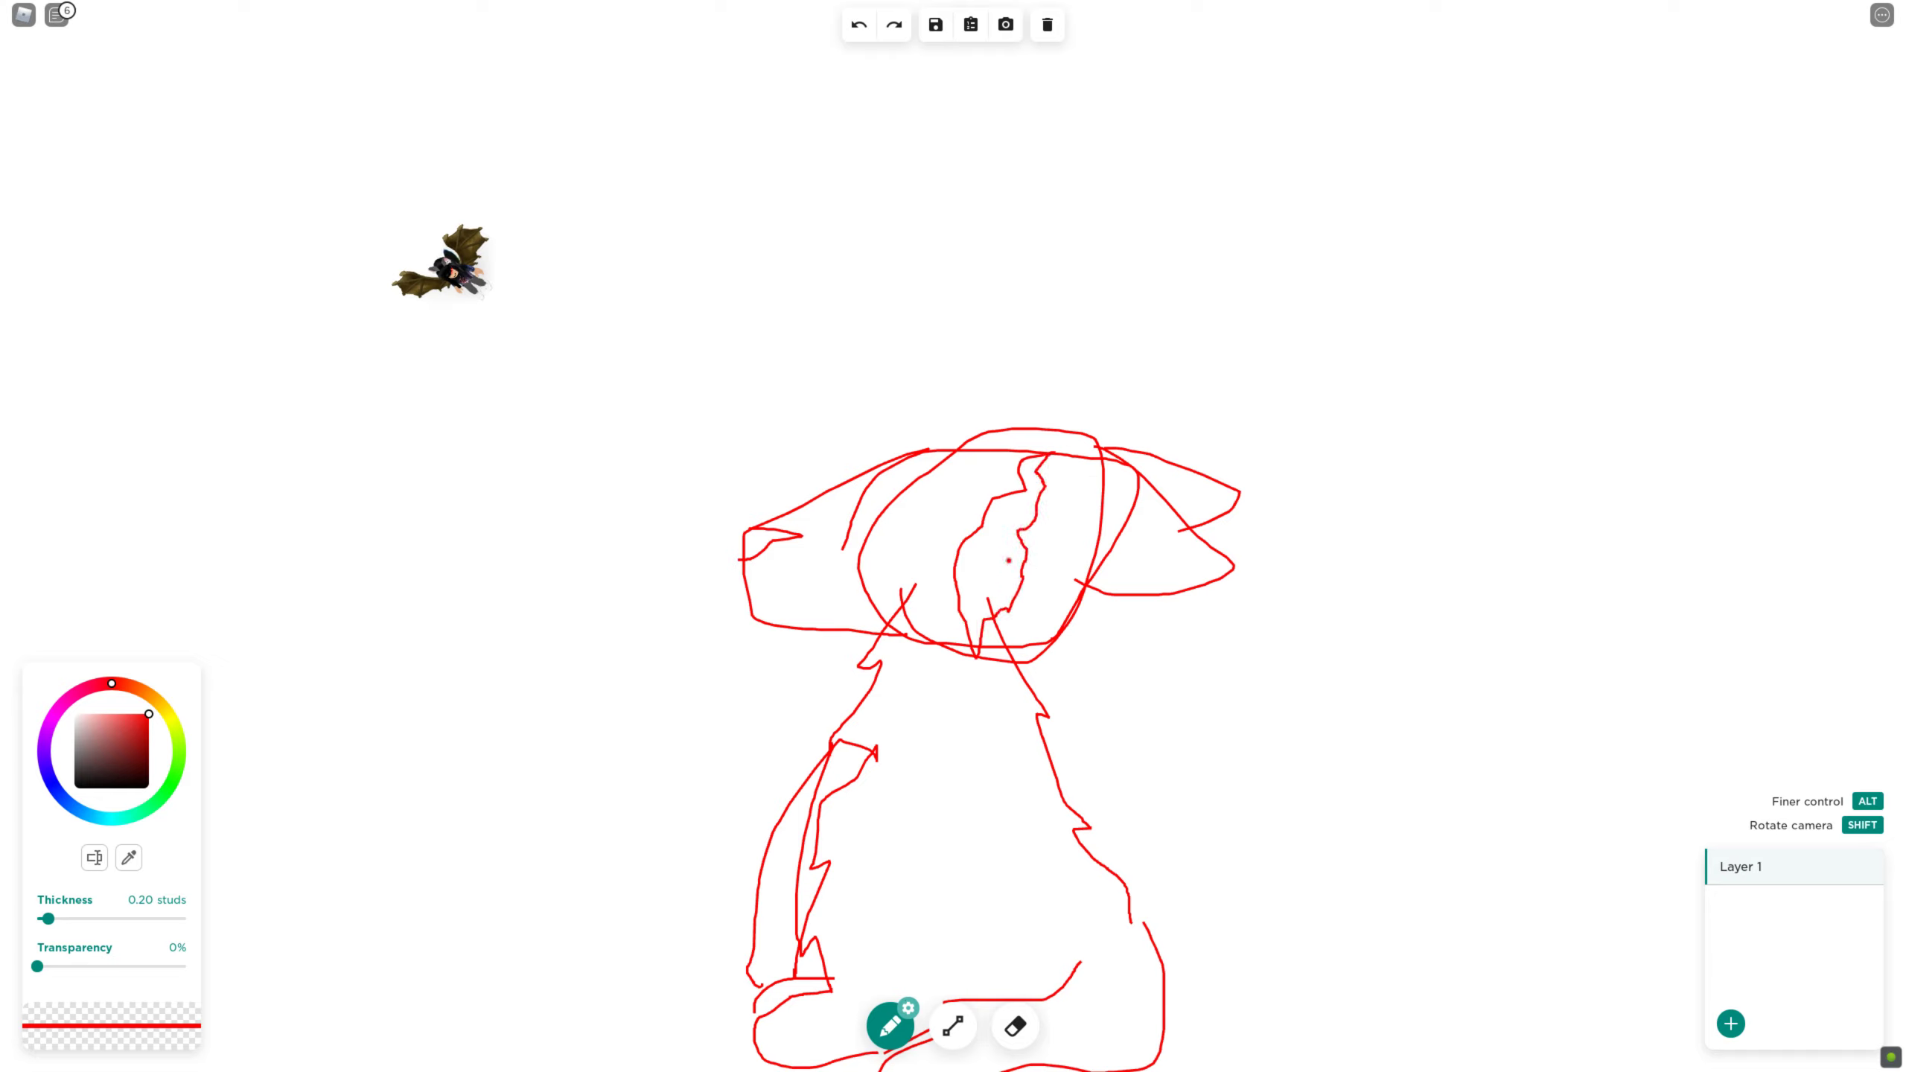
mouse_move(1001, 535)
left_mouse_down()
mouse_move(976, 541)
mouse_move(965, 583)
mouse_move(1008, 588)
mouse_move(1015, 534)
left_mouse_up()
mouse_move(980, 577)
left_mouse_down()
mouse_move(1003, 561)
mouse_move(995, 541)
mouse_move(982, 579)
mouse_move(961, 494)
mouse_move(952, 538)
left_mouse_up()
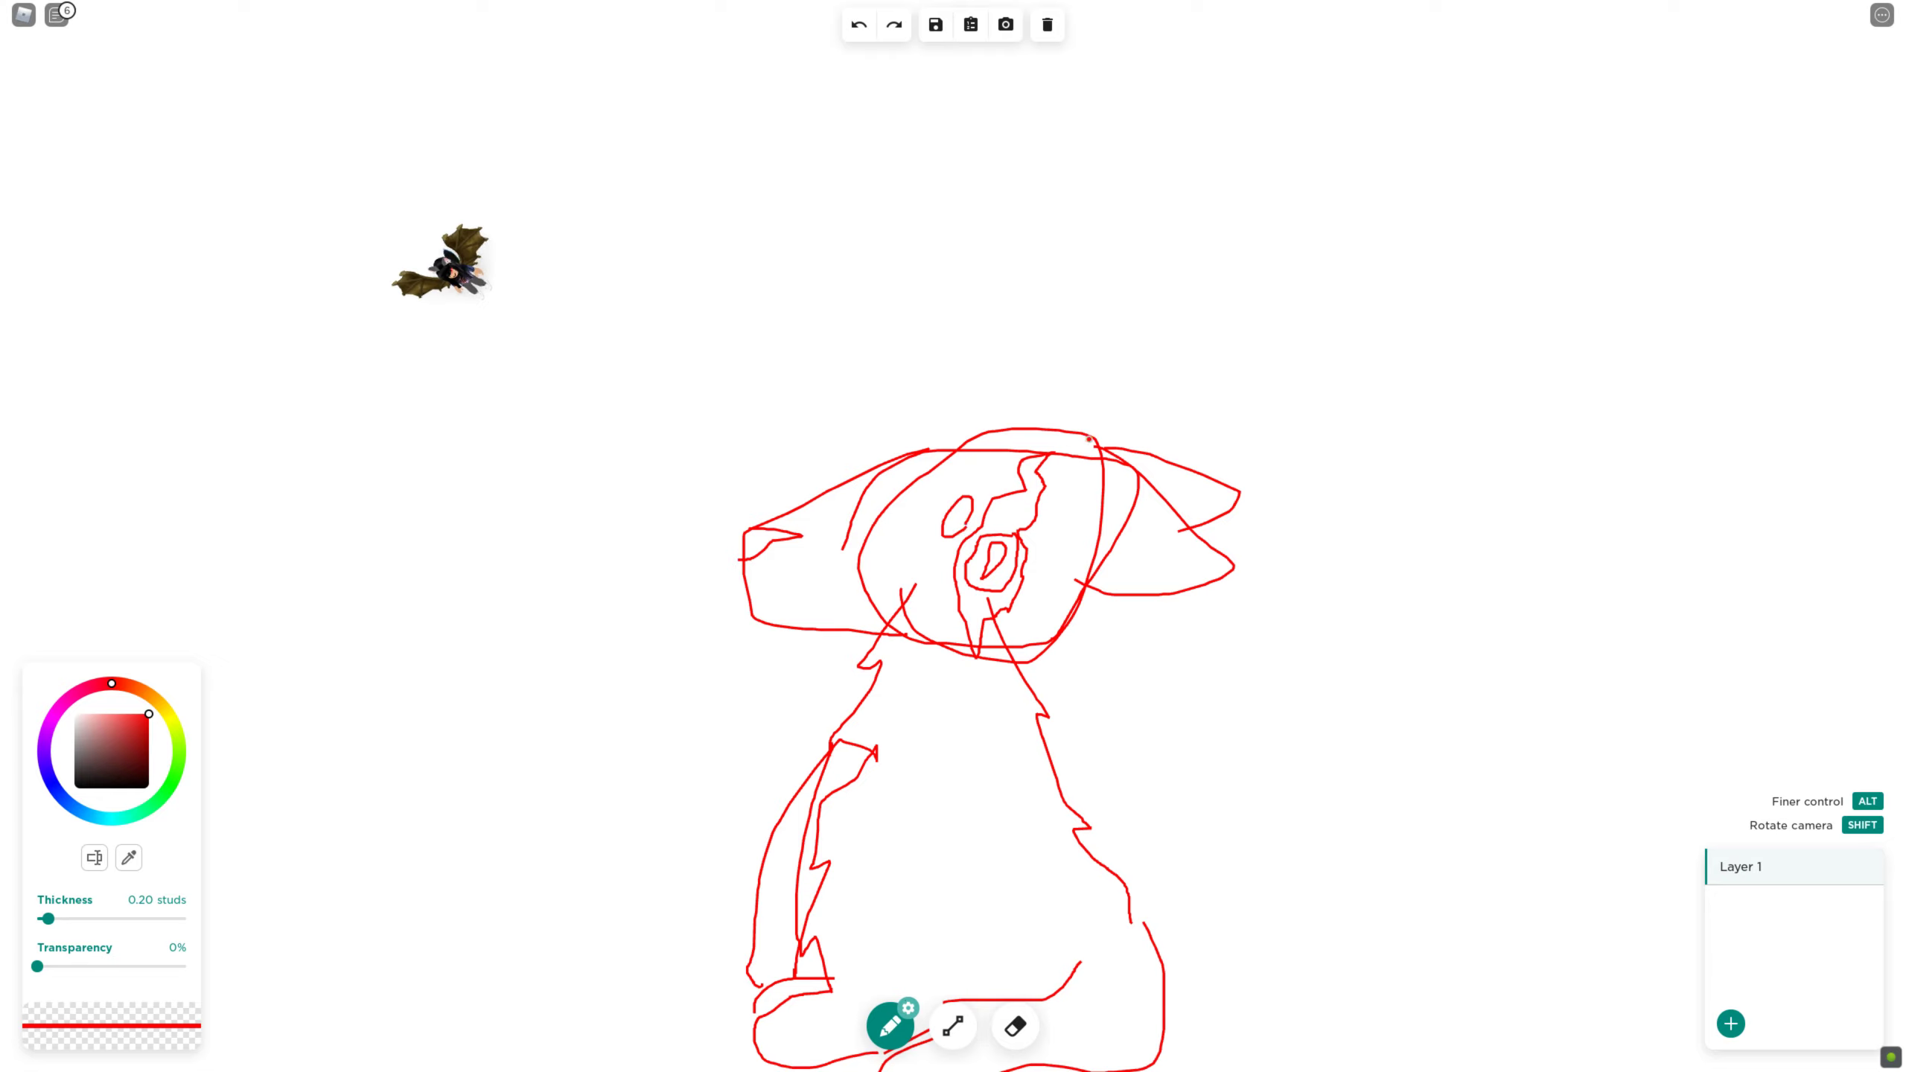
Undo a first tuft of hair and redraw a spiky, narrower tuft across the top of the head
mouse_move(1090, 441)
left_mouse_down()
mouse_move(935, 401)
mouse_move(812, 438)
mouse_move(785, 479)
mouse_move(1111, 457)
left_mouse_up()
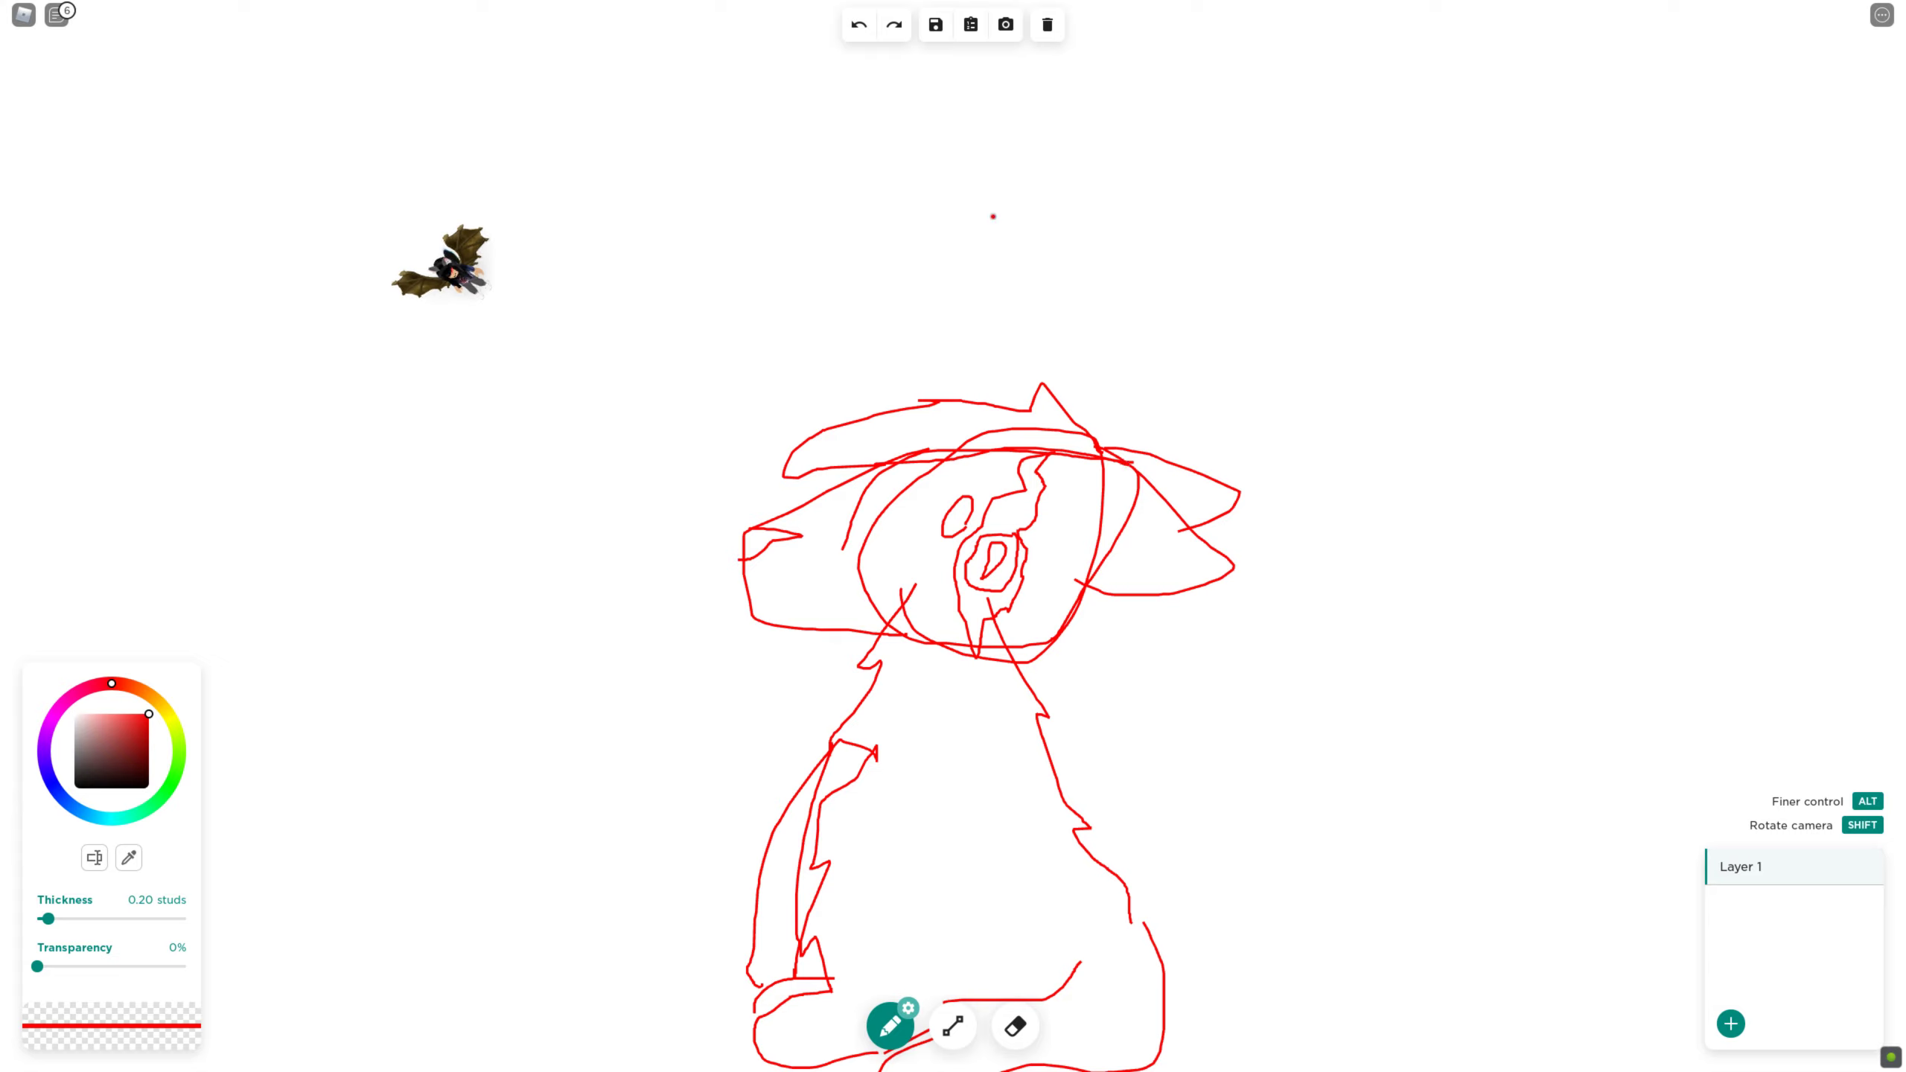
left_click(859, 24)
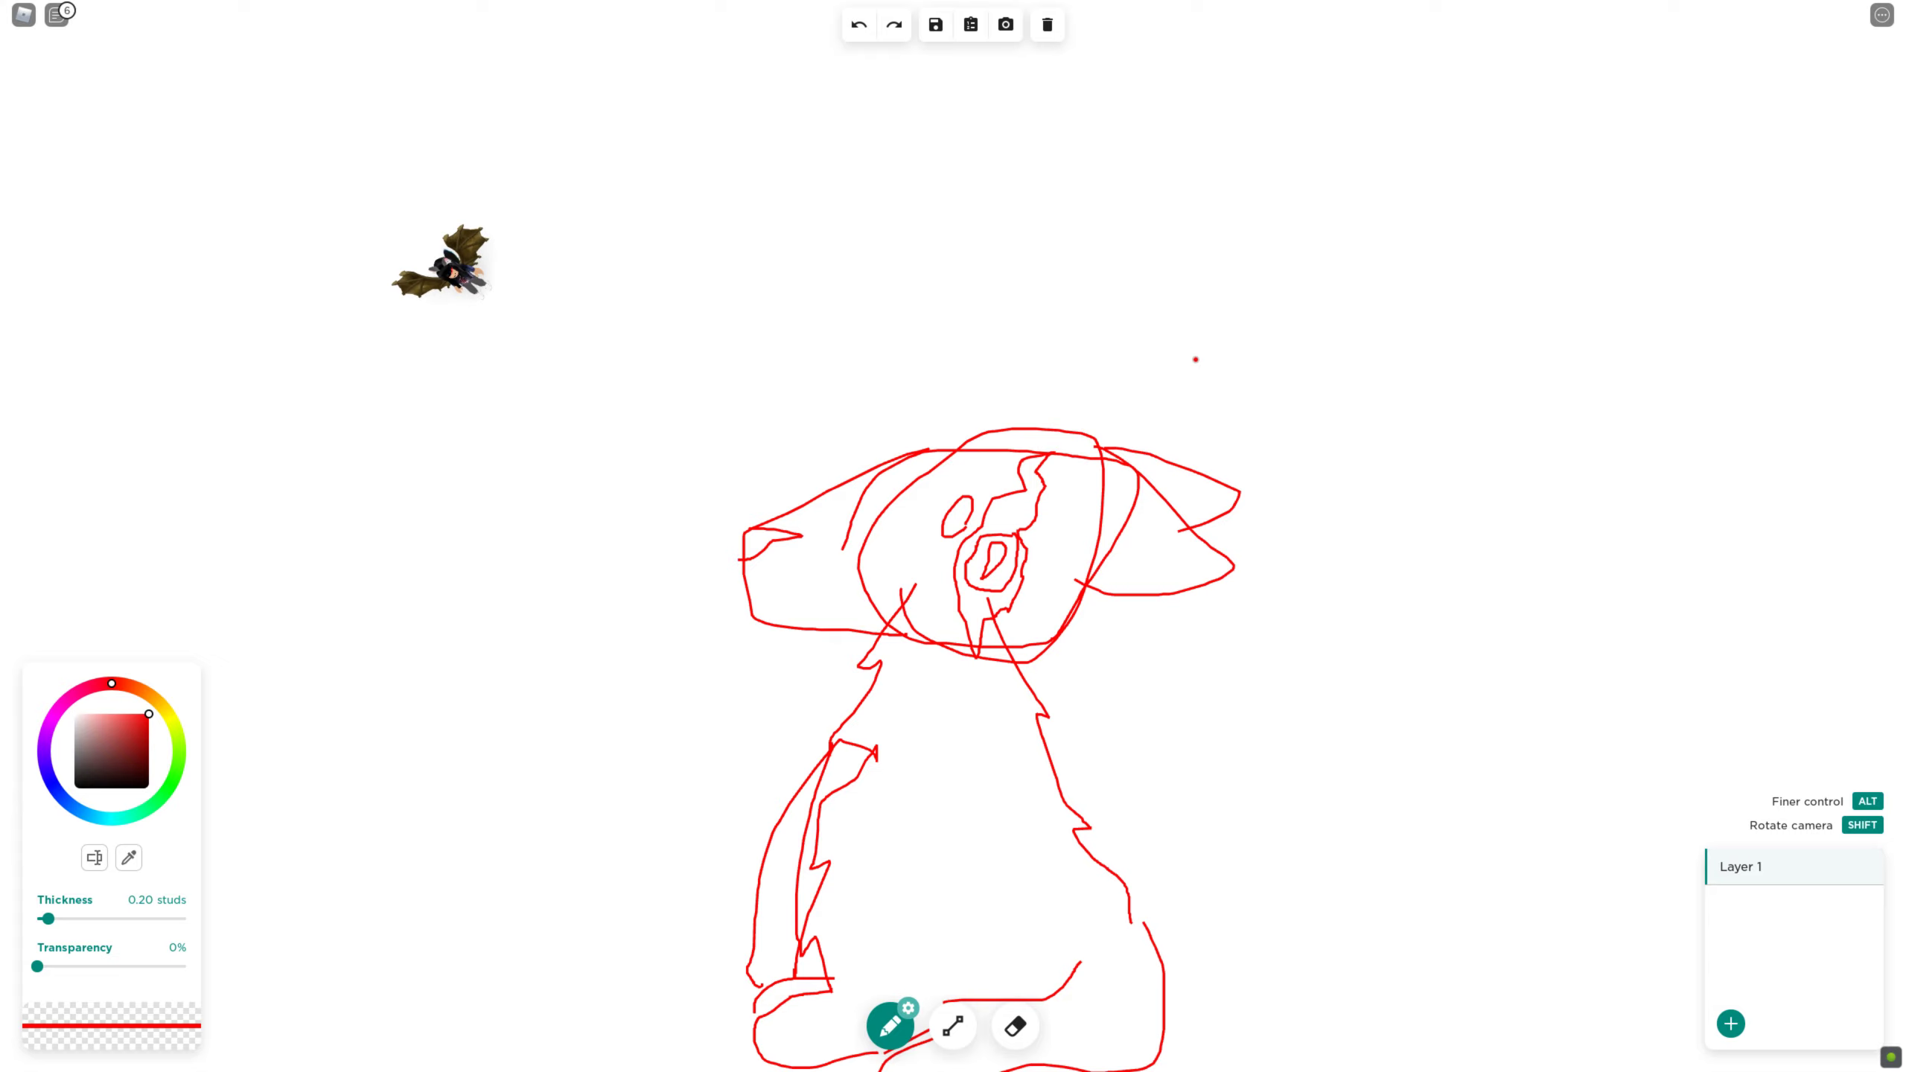
mouse_move(1117, 442)
left_mouse_down()
mouse_move(1093, 376)
mouse_move(1074, 405)
mouse_move(1036, 373)
mouse_move(895, 406)
mouse_move(930, 410)
mouse_move(833, 486)
mouse_move(1135, 455)
mouse_move(1122, 443)
left_mouse_up()
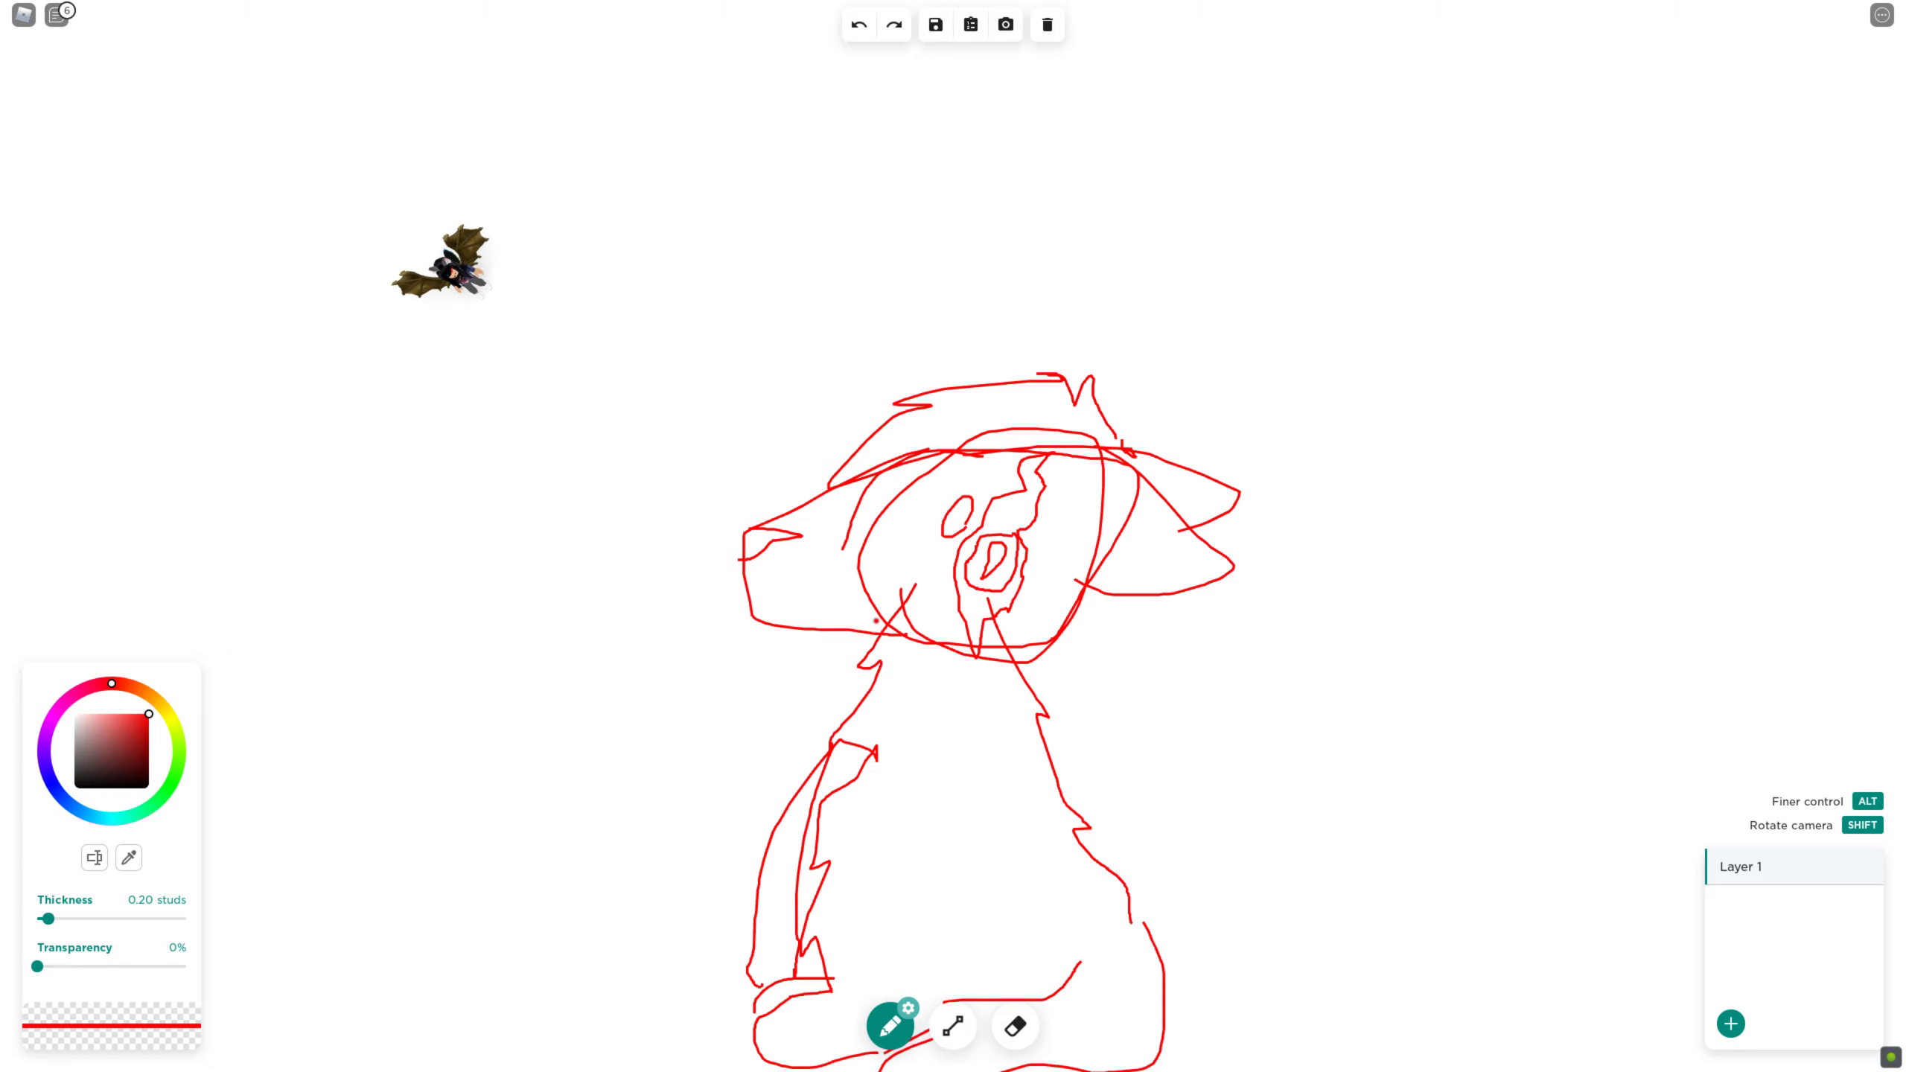
Handwrite "I'm done" in red to the left of the figure, and undo the last letter
scroll(874, 620, "down", 5)
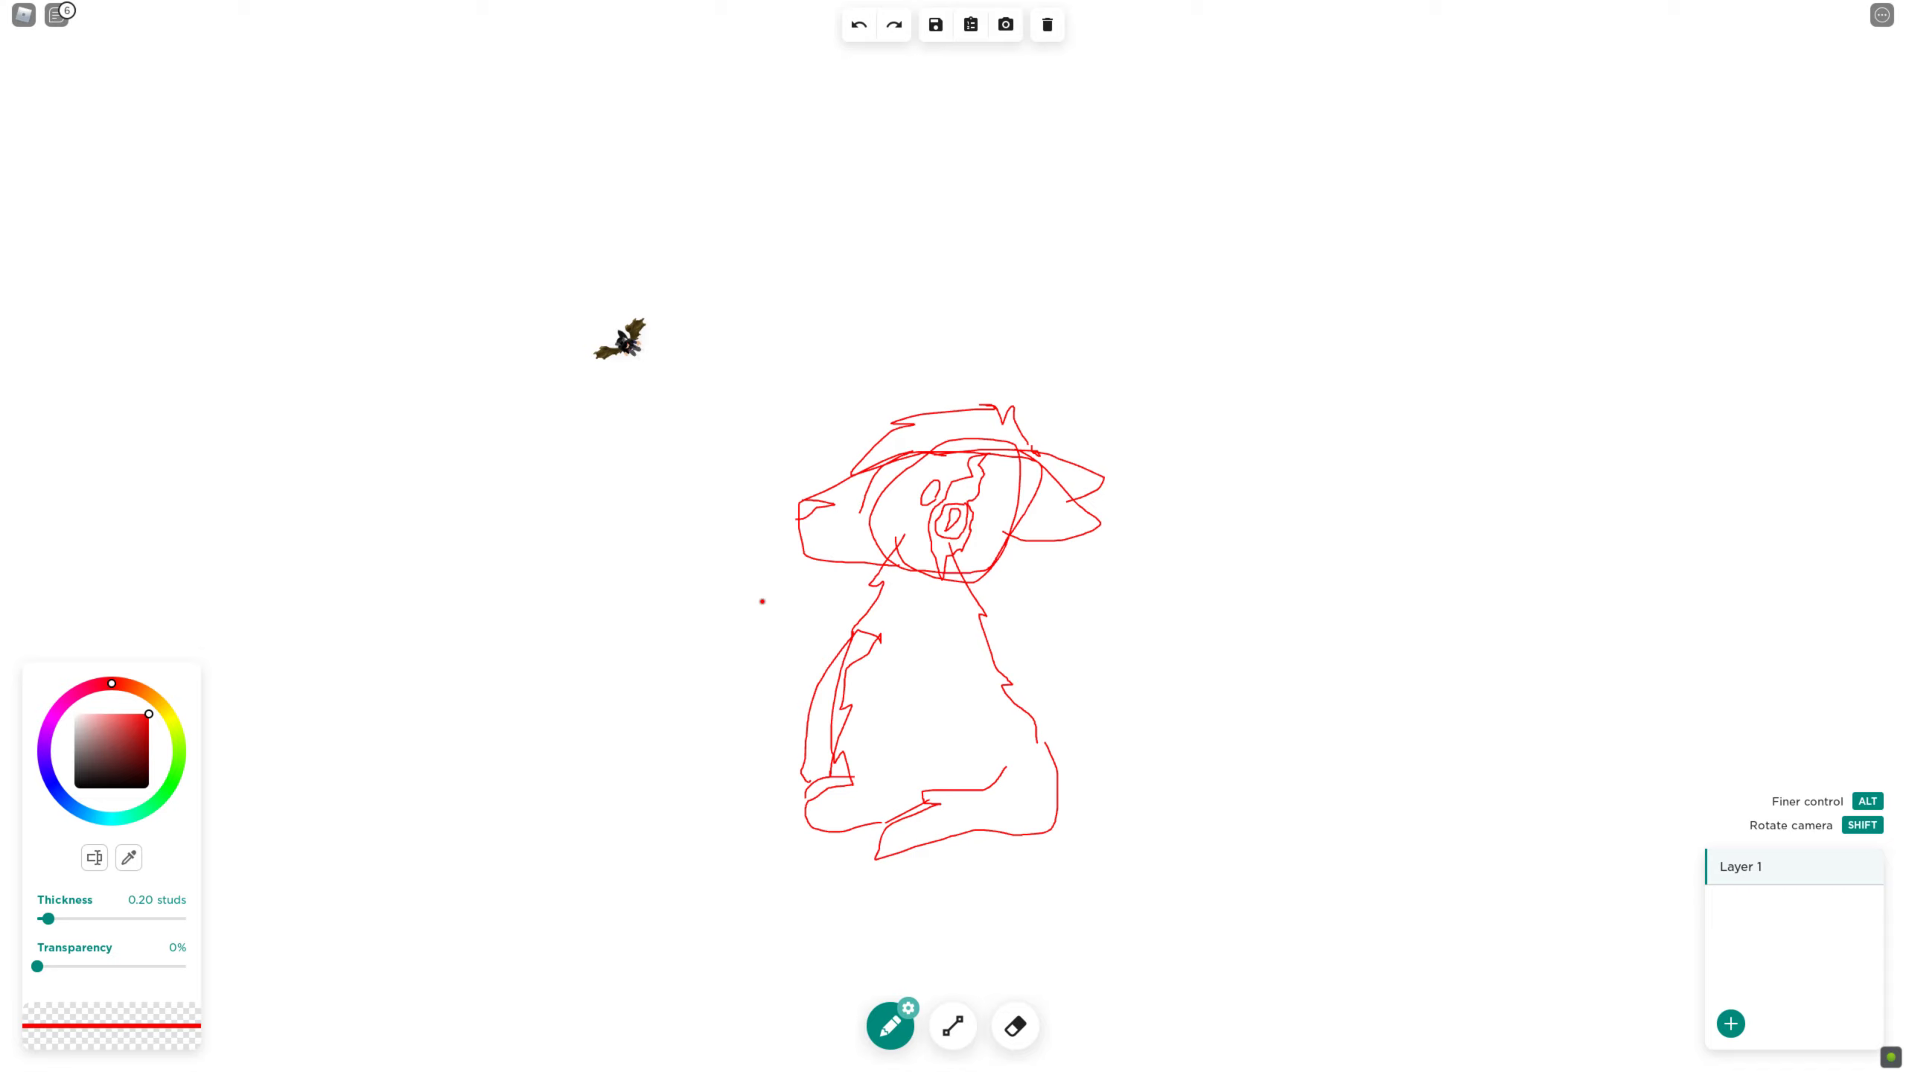
left_click_drag(683, 612, 673, 658)
mouse_move(736, 663)
left_mouse_down()
mouse_move(732, 644)
mouse_move(711, 658)
left_mouse_up()
mouse_move(674, 675)
left_mouse_down()
mouse_move(667, 697)
mouse_move(688, 690)
mouse_move(698, 716)
mouse_move(711, 697)
mouse_move(746, 709)
mouse_move(724, 694)
mouse_move(784, 718)
left_mouse_up()
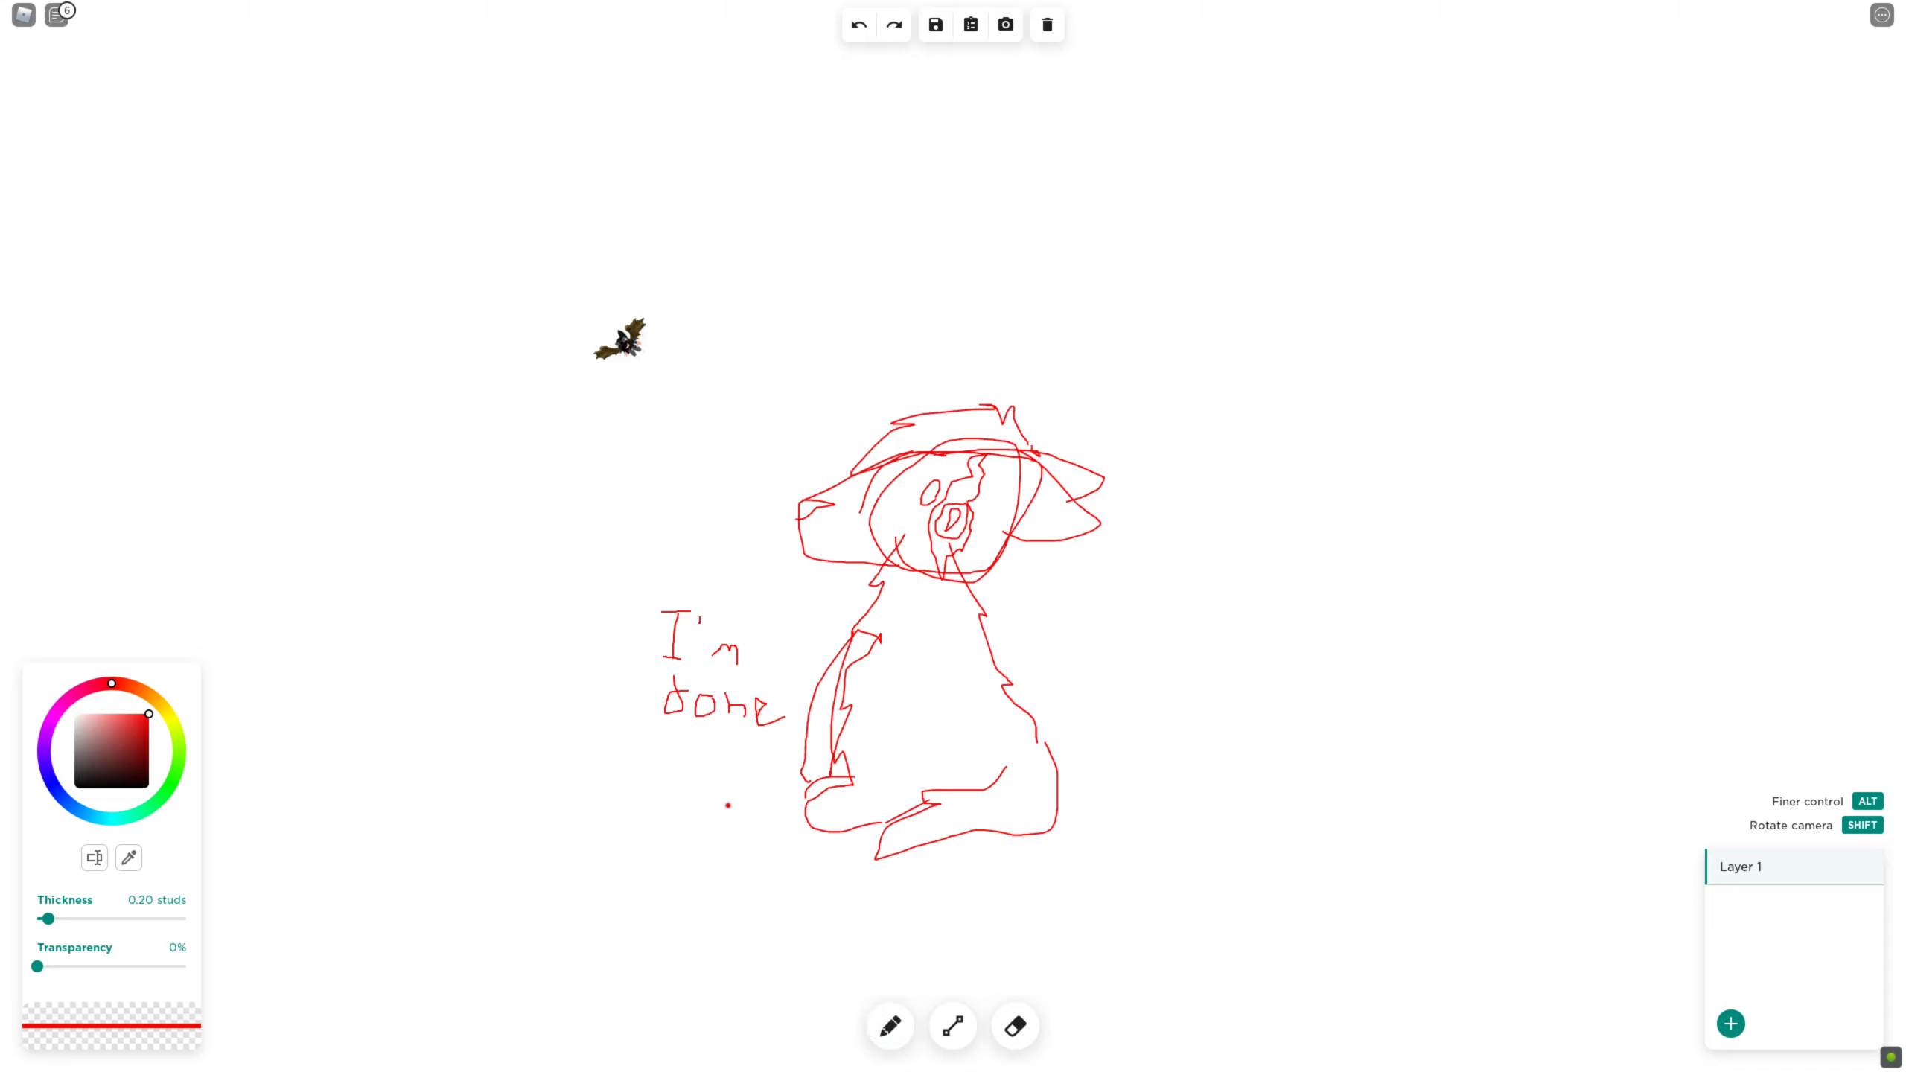
key("ctrl+z")
key("alt")
key("alt+z")
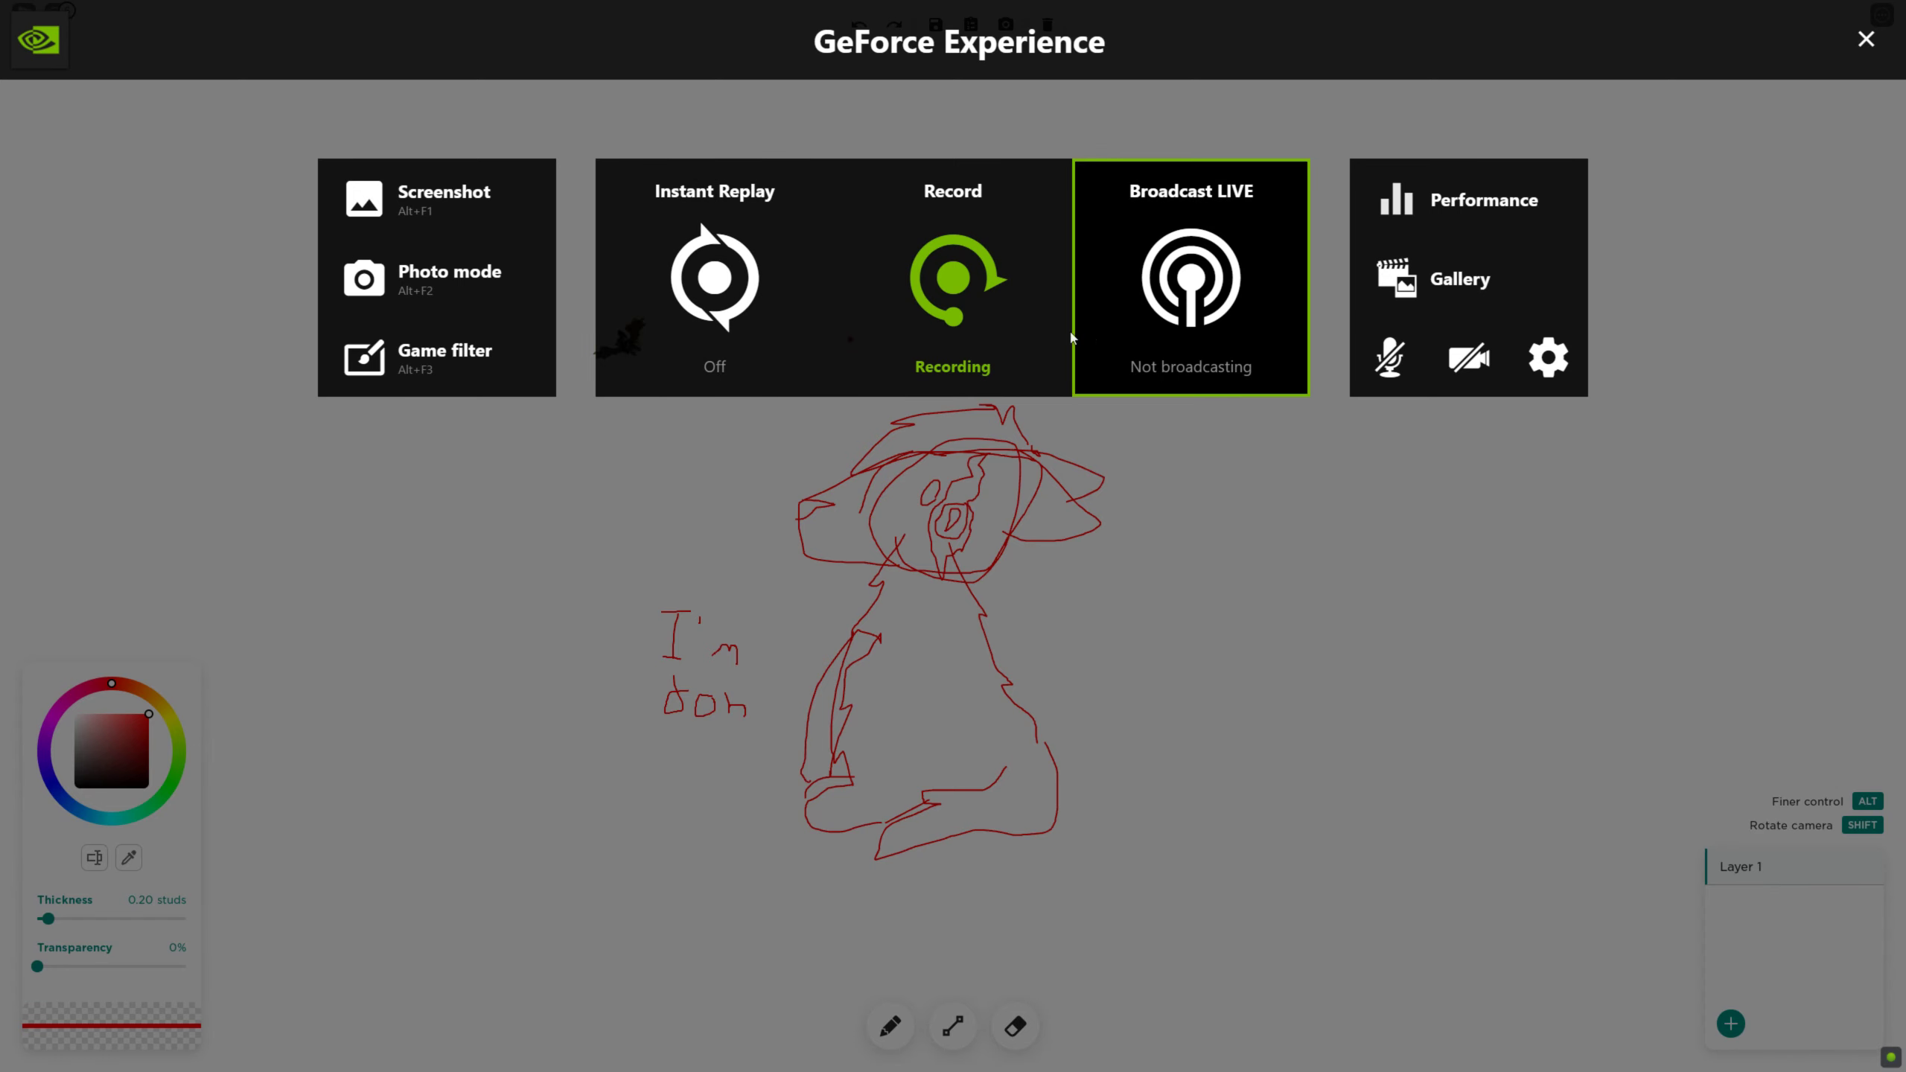